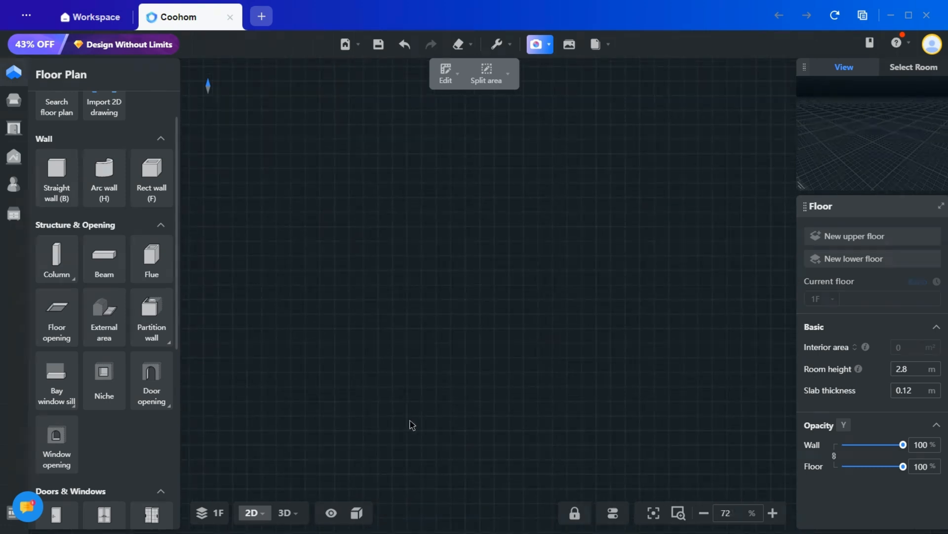
- Draw a closed rectangular external area about 9.6 m wide and 8.6 m deep as the outdoor ground
{"action": "left_click", "coordinate": [98, 331]}
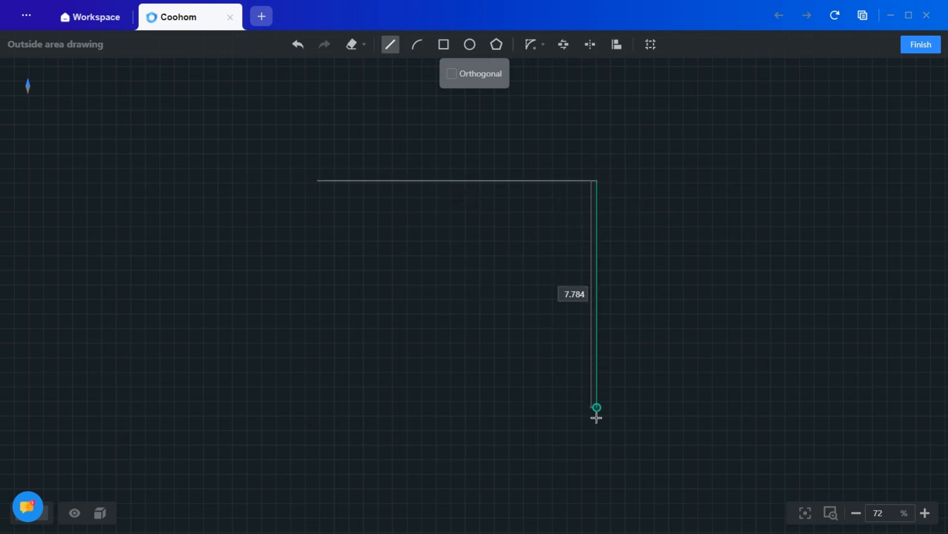
{"action": "left_click", "coordinate": [458, 432]}
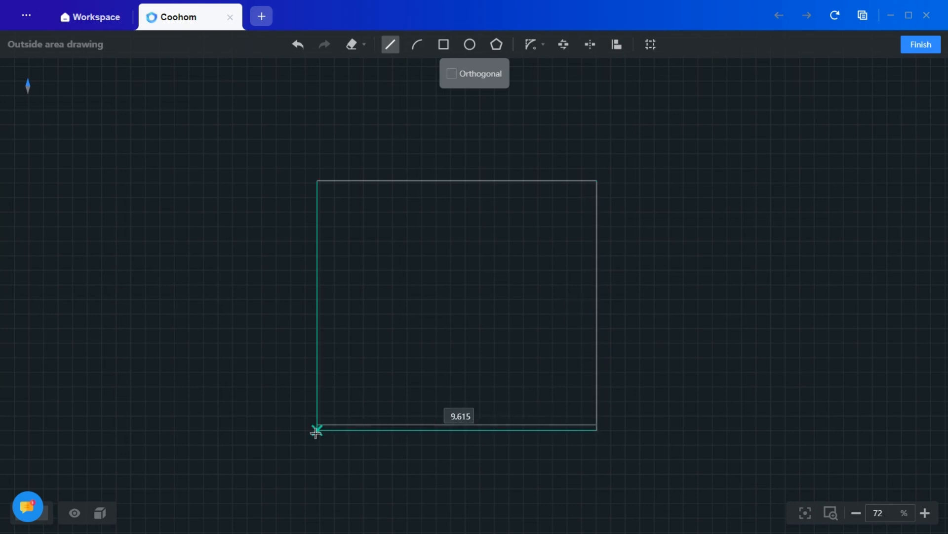
{"action": "left_click", "coordinate": [311, 433]}
{"action": "left_click", "coordinate": [318, 179]}
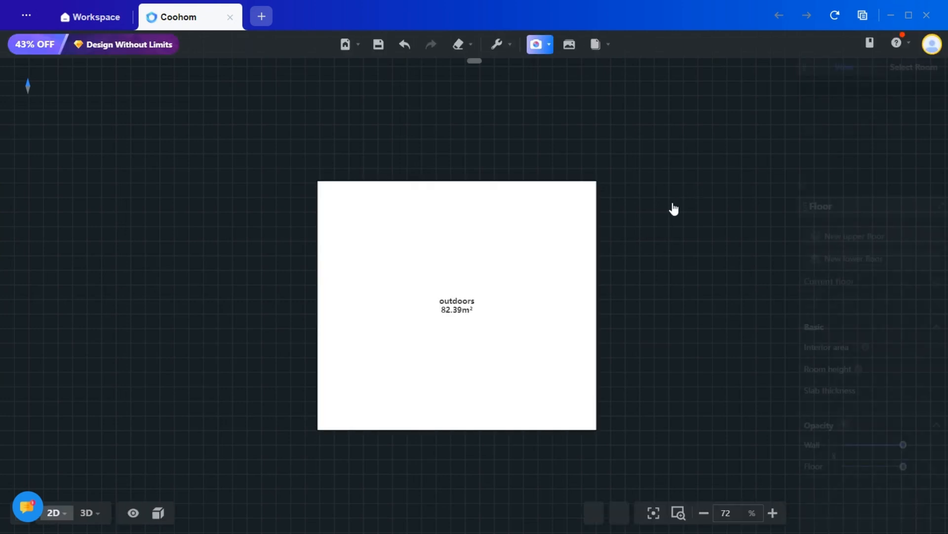
- Add two vertical and two horizontal reference lines inside the grass area, the left one about 1.96 m from its edge
{"action": "scroll", "coordinate": [385, 346], "scroll_direction": "up", "scroll_amount": 2}
{"action": "middle_click_drag", "start_coordinate": [376, 337], "coordinate": [346, 332]}
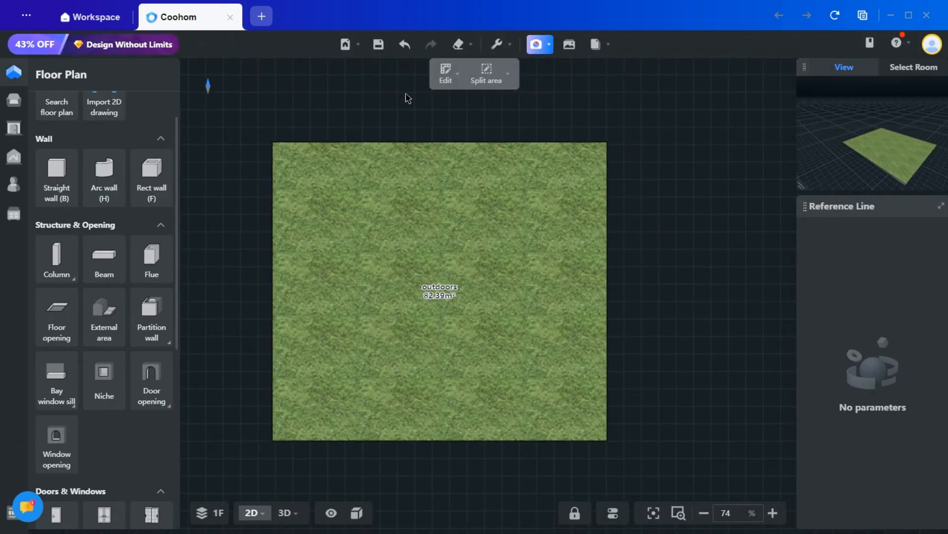
{"action": "left_click", "coordinate": [497, 44]}
{"action": "left_click", "coordinate": [464, 94]}
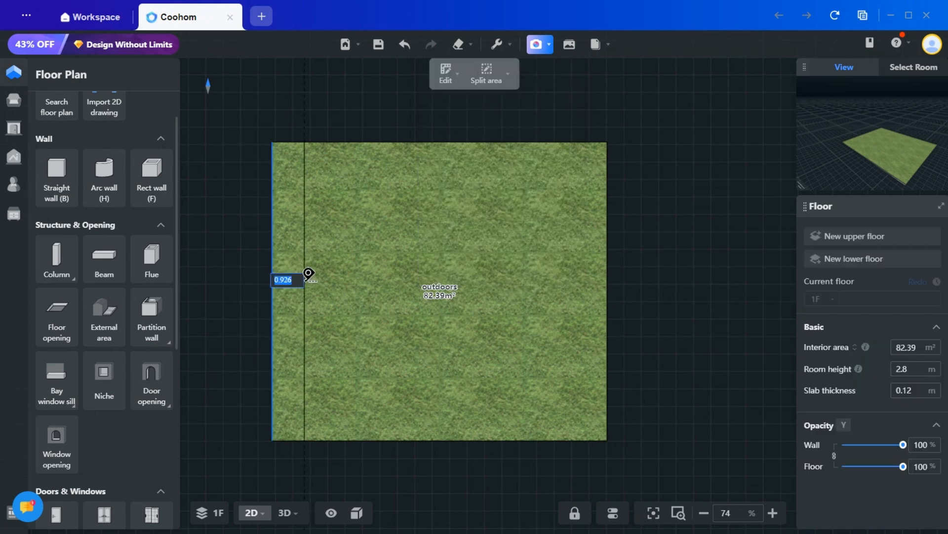
{"action": "left_click", "coordinate": [344, 273]}
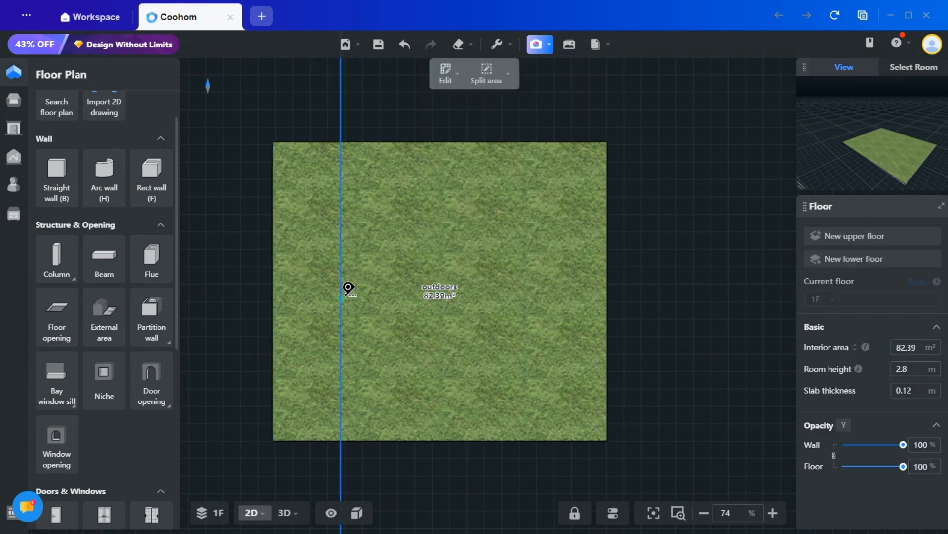
{"action": "left_click", "coordinate": [554, 283]}
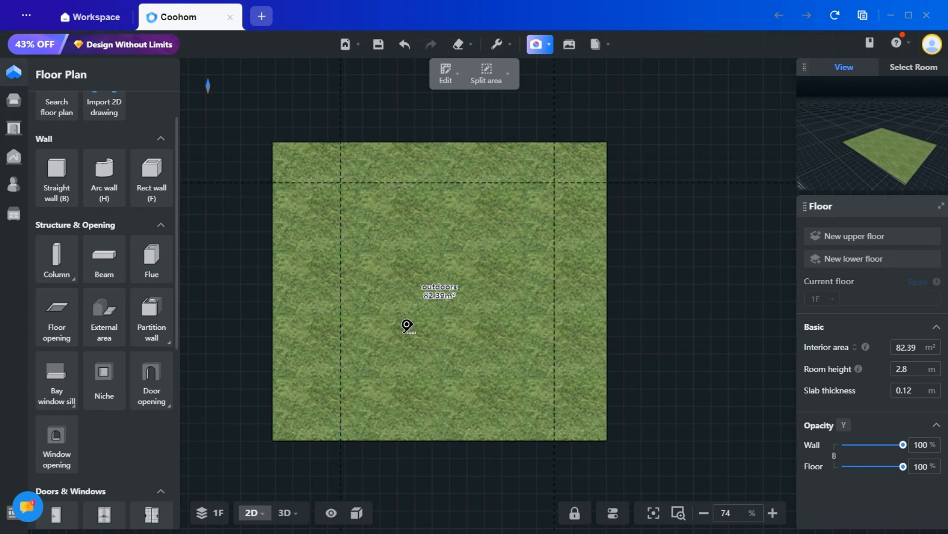
{"action": "left_click", "coordinate": [428, 371]}
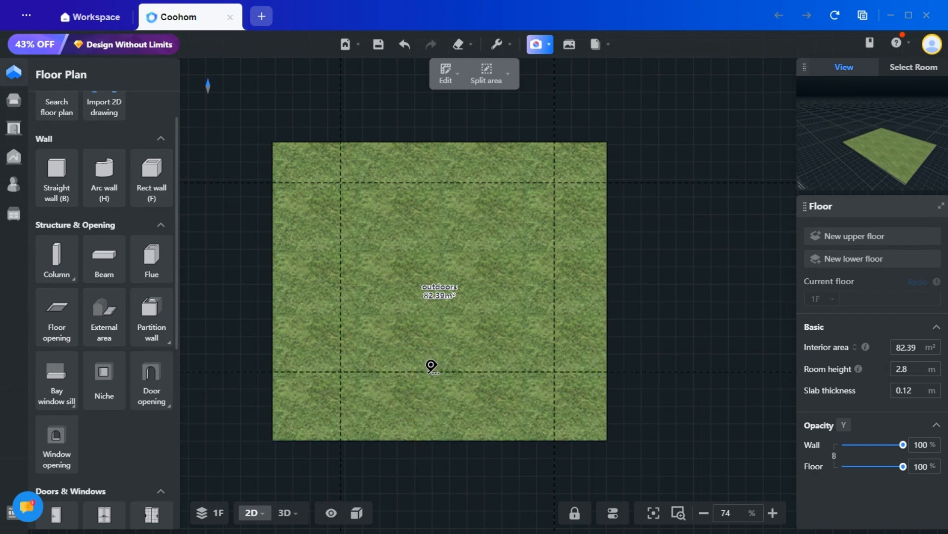
{"action": "key", "text": "Escape"}
- Draw a rectangular wall between the opposite intersections of the reference lines and set the floor's room height to 5 m
{"action": "left_click_drag", "start_coordinate": [411, 473], "coordinate": [396, 417]}
{"action": "left_click_drag", "start_coordinate": [386, 371], "coordinate": [389, 395]}
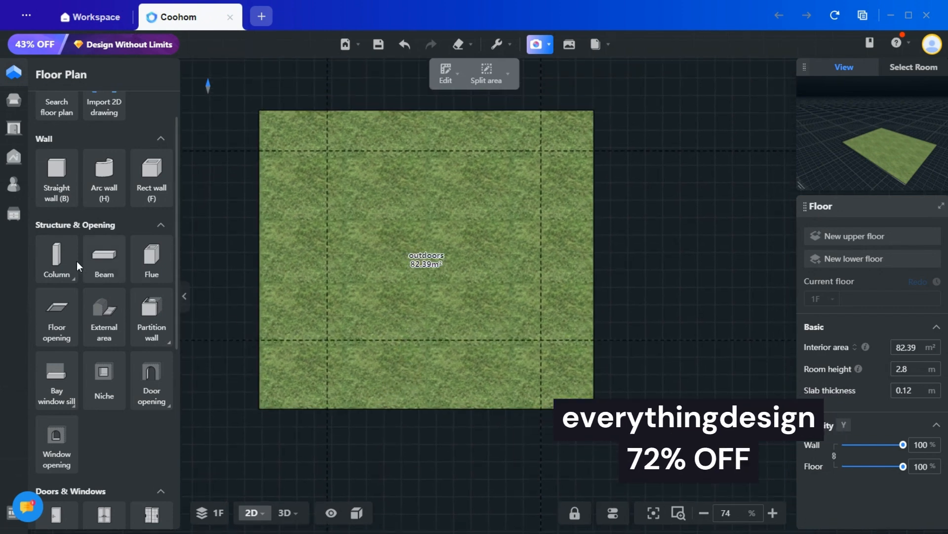
{"action": "left_click", "coordinate": [157, 172]}
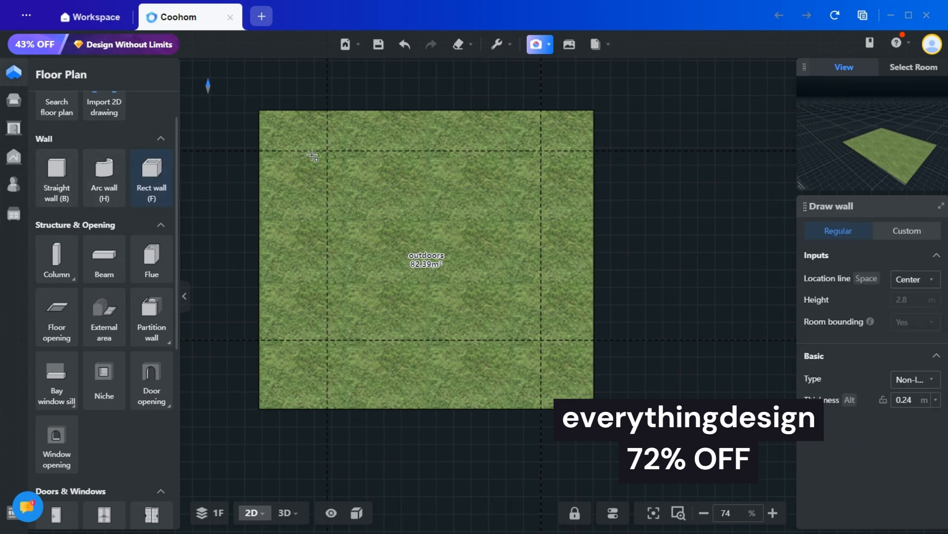
{"action": "left_click", "coordinate": [327, 151]}
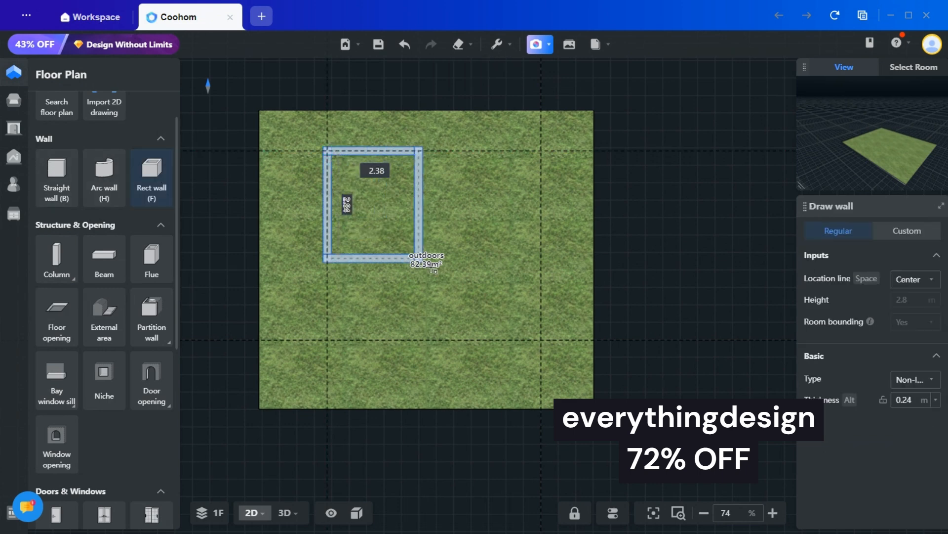
{"action": "left_click", "coordinate": [541, 340]}
{"action": "key", "text": "Escape"}
{"action": "left_click", "coordinate": [478, 308]}
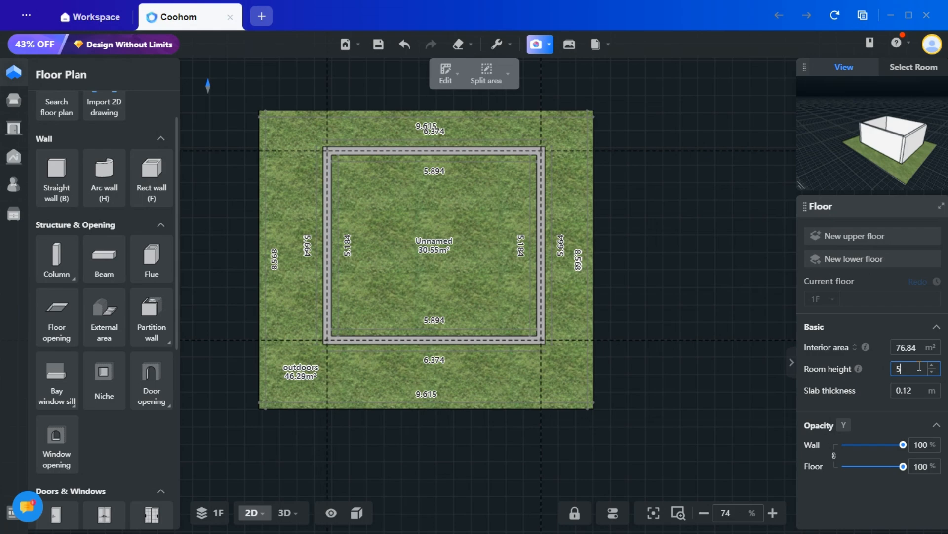
{"action": "key", "text": "Return"}
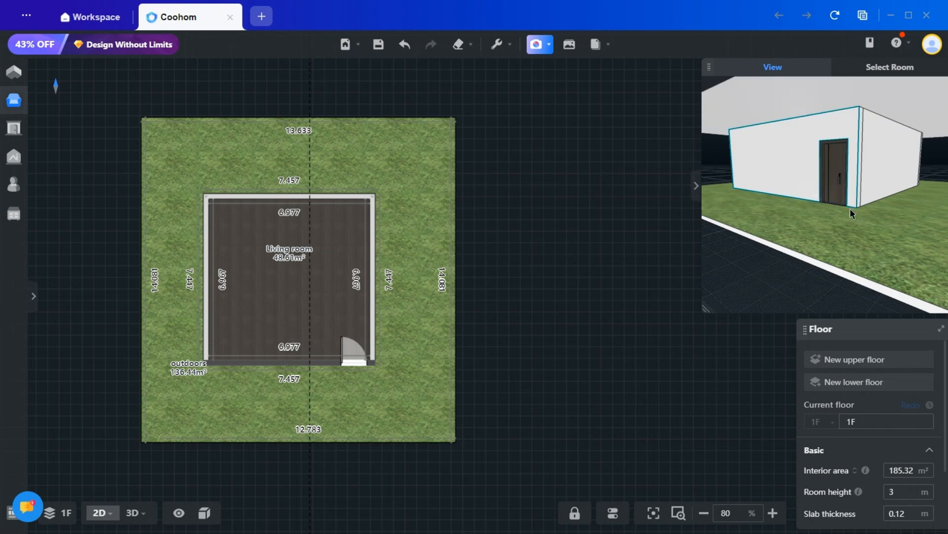
- Set the living room's ceiling option to No ceiling
{"action": "left_click", "coordinate": [371, 334]}
{"action": "left_click", "coordinate": [908, 425]}
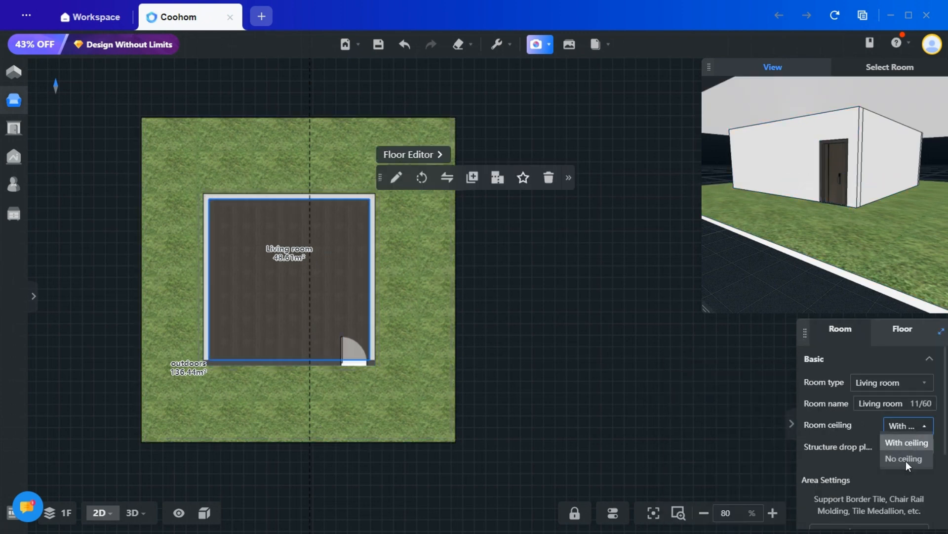
{"action": "left_click", "coordinate": [904, 459]}
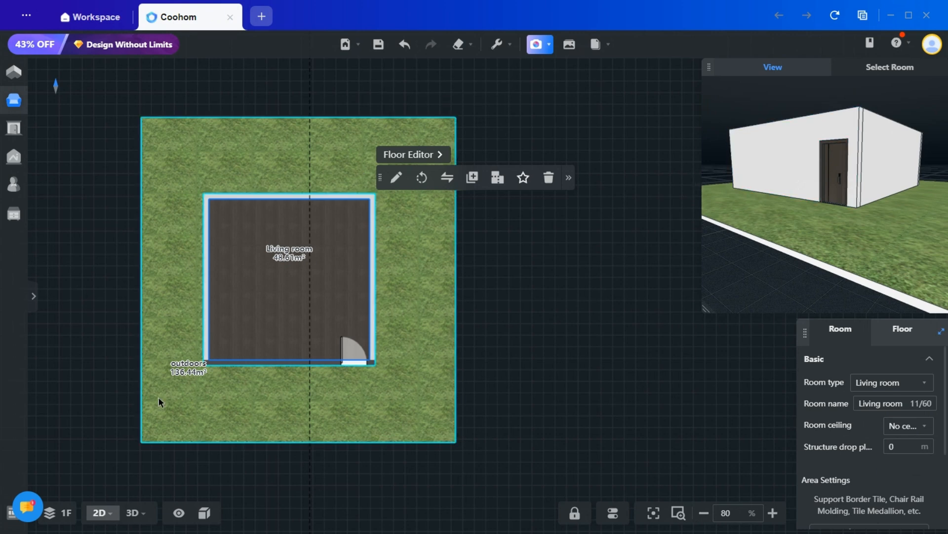
- Set the structure drop of the outdoors area around the living room to 0.6 m
{"action": "left_click", "coordinate": [360, 424]}
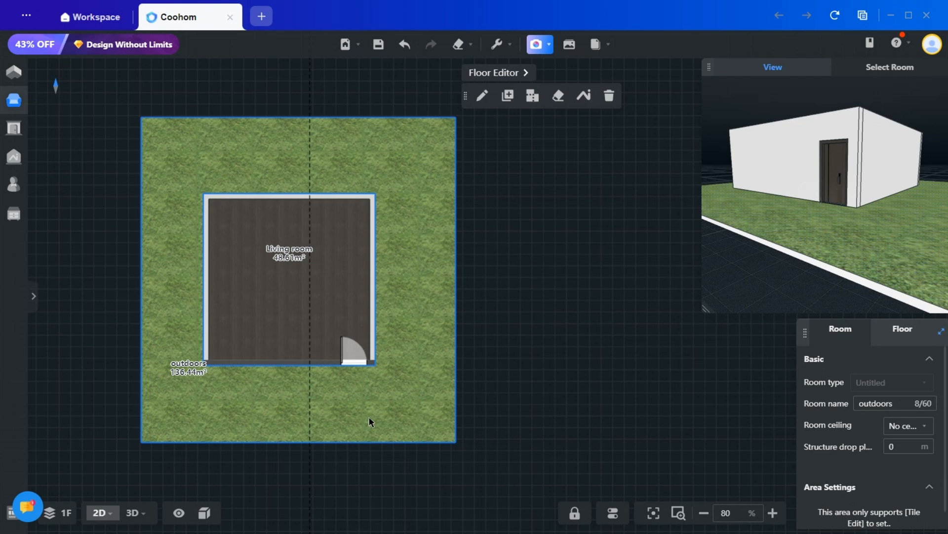
{"action": "mouse_move", "coordinate": [870, 452]}
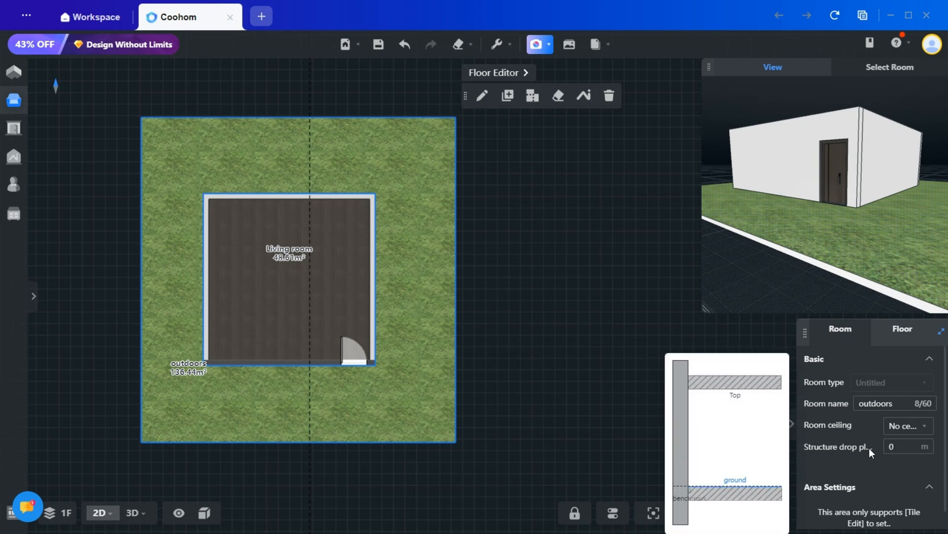
{"action": "left_click", "coordinate": [925, 444]}
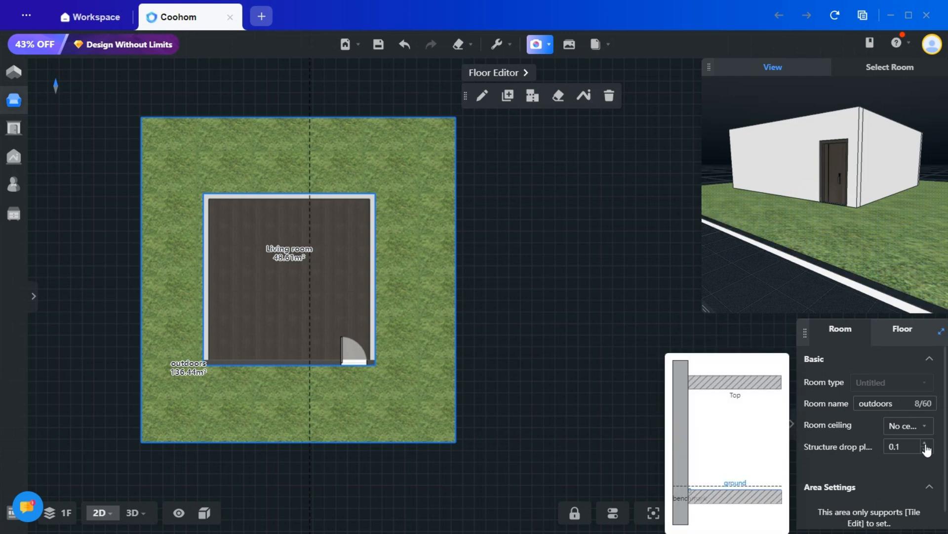
{"action": "left_click", "coordinate": [926, 444]}
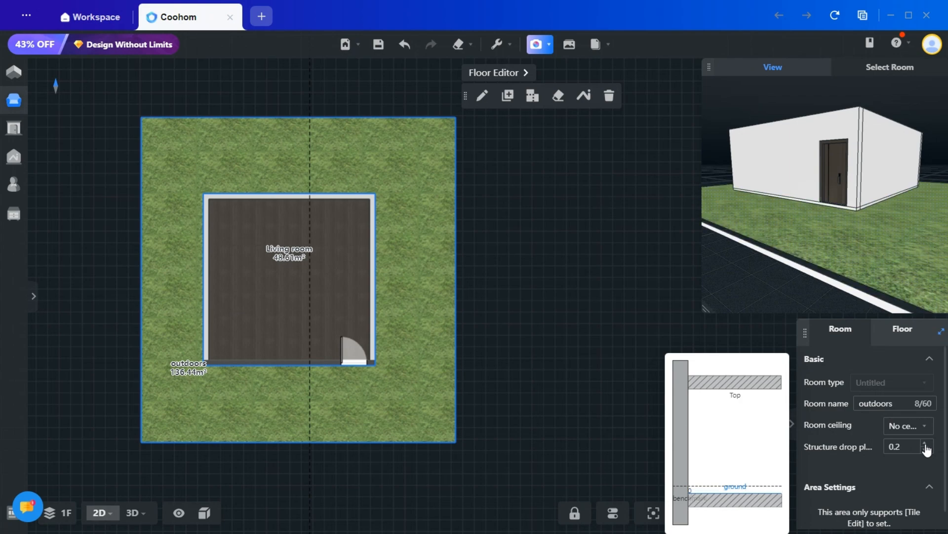
{"action": "left_click", "coordinate": [925, 444]}
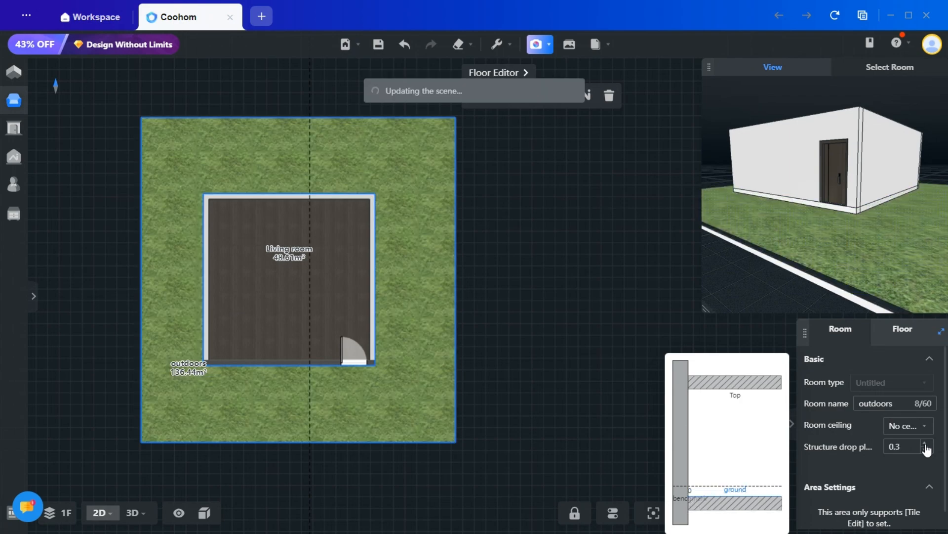
{"action": "left_click", "coordinate": [925, 444]}
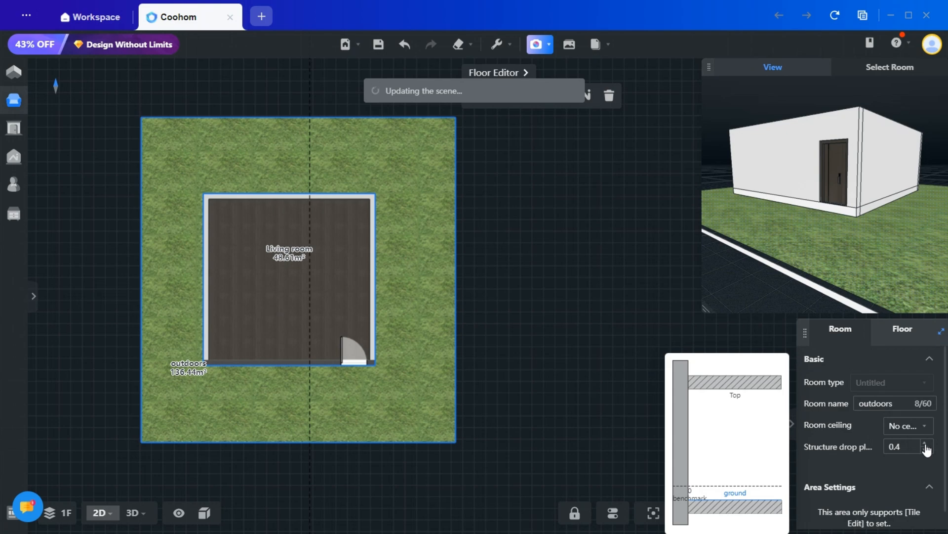
{"action": "left_click", "coordinate": [926, 444]}
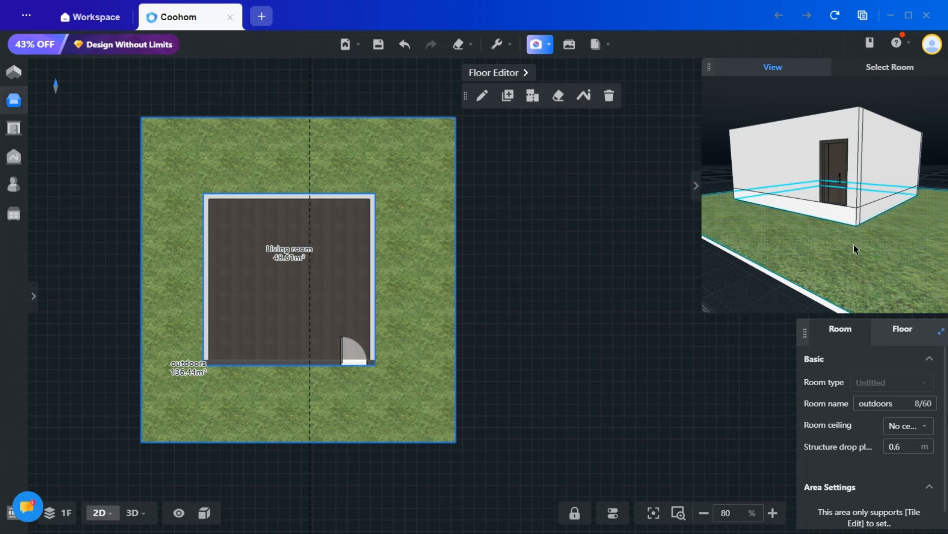
- Inspect the lowered ground and the room's interior, and switch the main view to 3D facing the door side
{"action": "left_click_drag", "start_coordinate": [856, 249], "coordinate": [888, 275]}
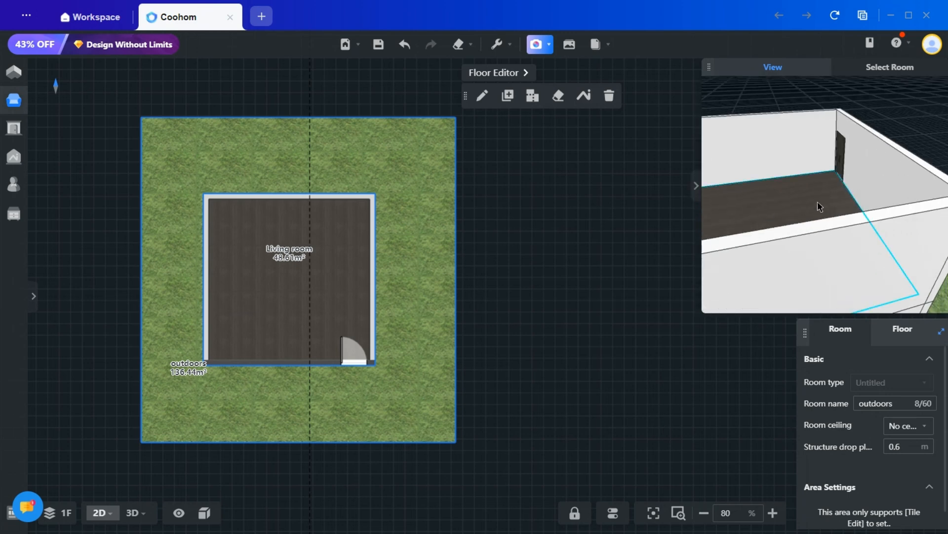
{"action": "scroll", "coordinate": [815, 190], "scroll_direction": "up", "scroll_amount": 3}
{"action": "scroll", "coordinate": [859, 213], "scroll_direction": "up", "scroll_amount": 3}
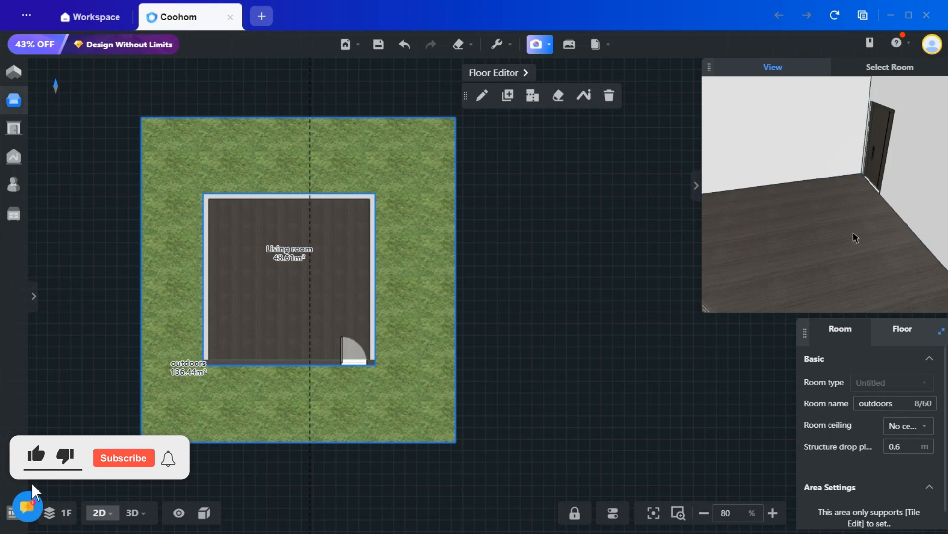
{"action": "scroll", "coordinate": [840, 240], "scroll_direction": "down", "scroll_amount": 6}
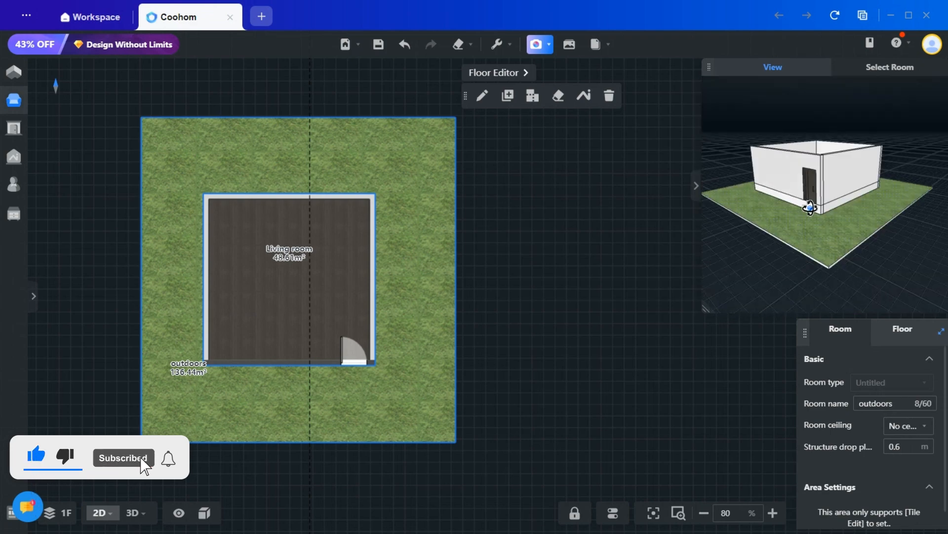
{"action": "left_click", "coordinate": [132, 512]}
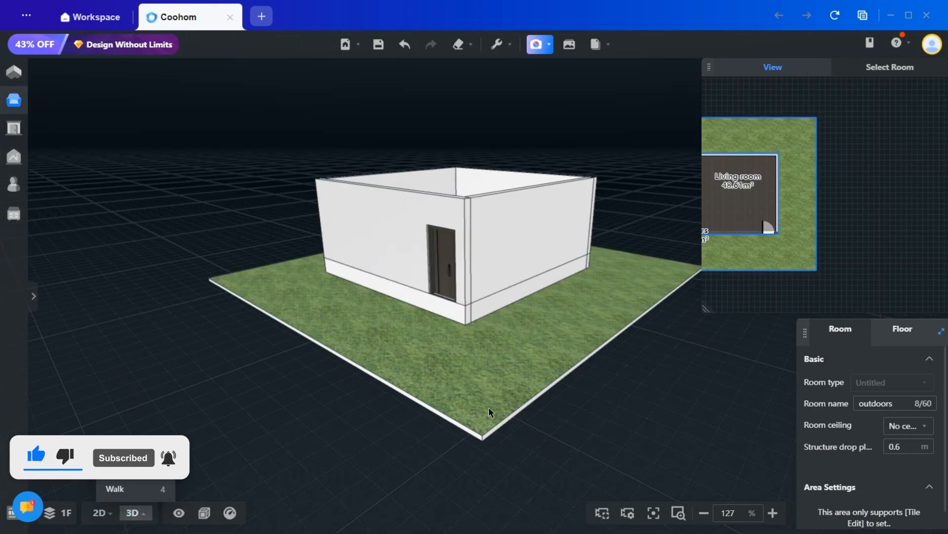
{"action": "left_click_drag", "start_coordinate": [338, 373], "coordinate": [254, 333]}
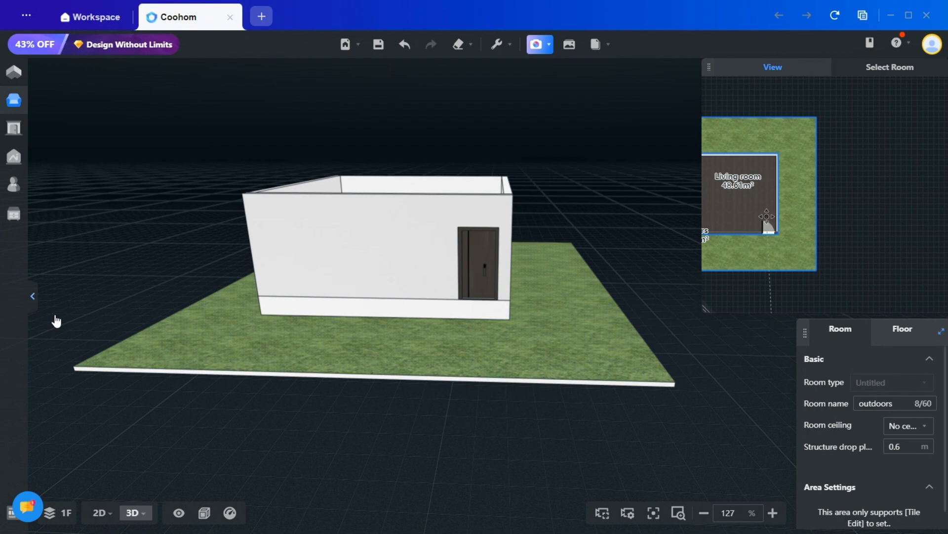
- Place the long platform against the wall with the door and lower it onto the grass, at distance to floor 0 m
{"action": "left_click", "coordinate": [33, 297]}
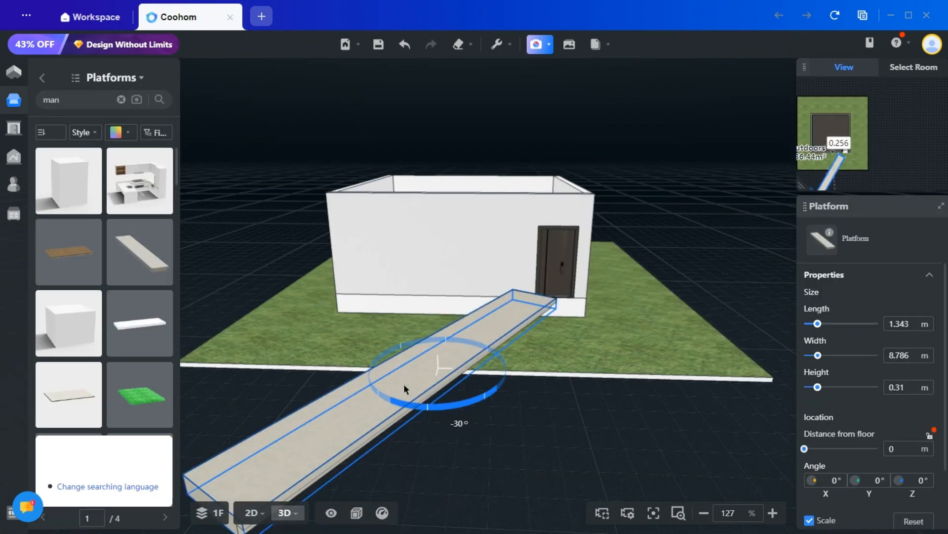
{"action": "left_click_drag", "start_coordinate": [404, 384], "coordinate": [448, 311]}
{"action": "left_click_drag", "start_coordinate": [456, 238], "coordinate": [455, 252]}
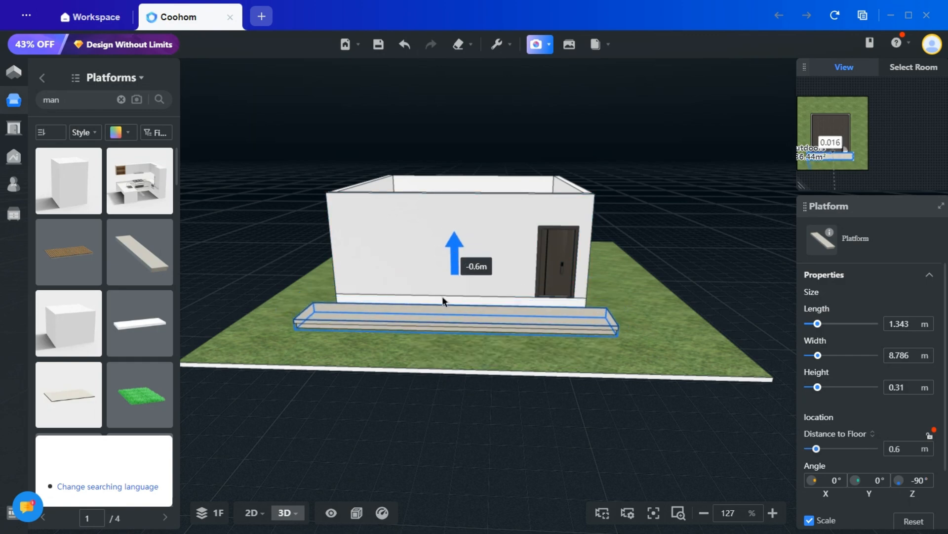
{"action": "left_click_drag", "start_coordinate": [443, 300], "coordinate": [442, 304]}
{"action": "left_click_drag", "start_coordinate": [411, 408], "coordinate": [591, 460]}
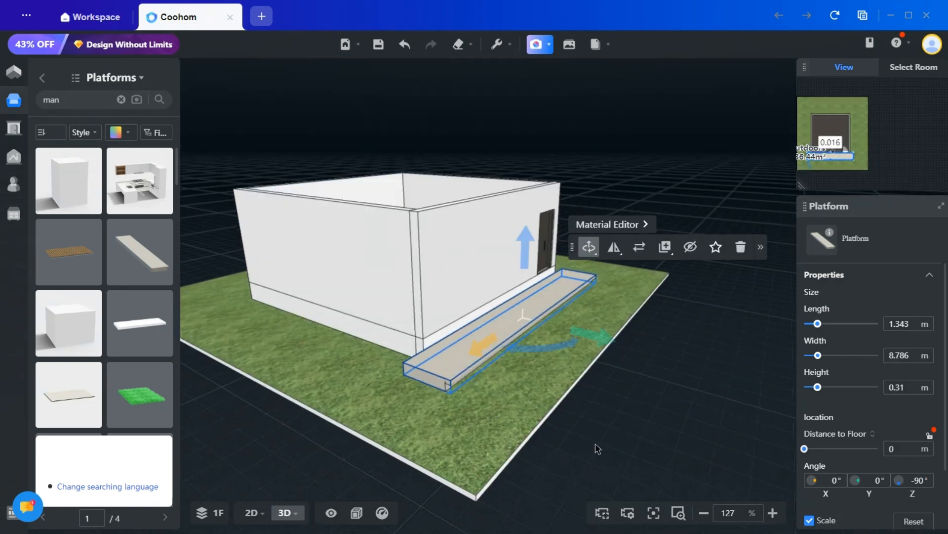
{"action": "left_click", "coordinate": [644, 320]}
- Open the Custom Modeling tool for the house with its two front platforms
{"action": "scroll", "coordinate": [644, 320], "scroll_direction": "up", "scroll_amount": 6}
{"action": "left_click_drag", "start_coordinate": [641, 414], "coordinate": [428, 421]}
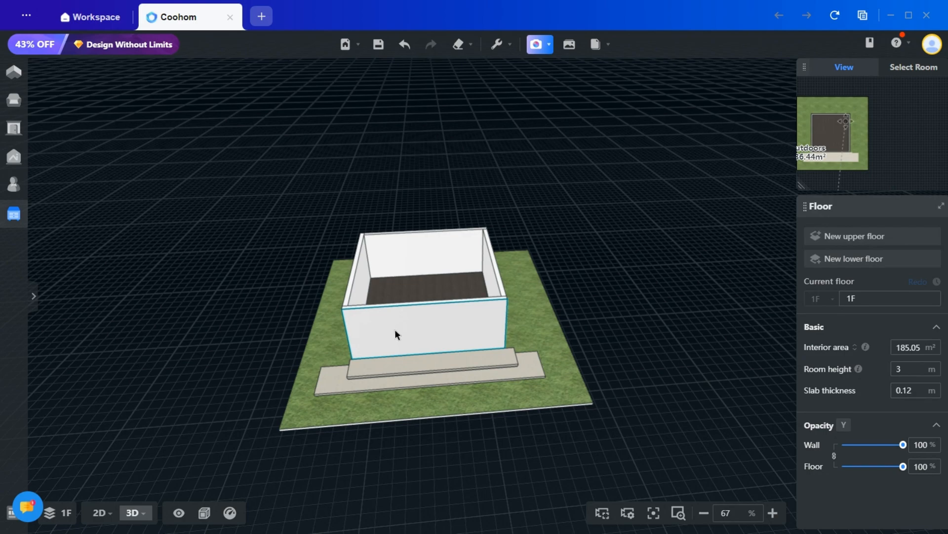
{"action": "left_click_drag", "start_coordinate": [268, 307], "coordinate": [277, 267]}
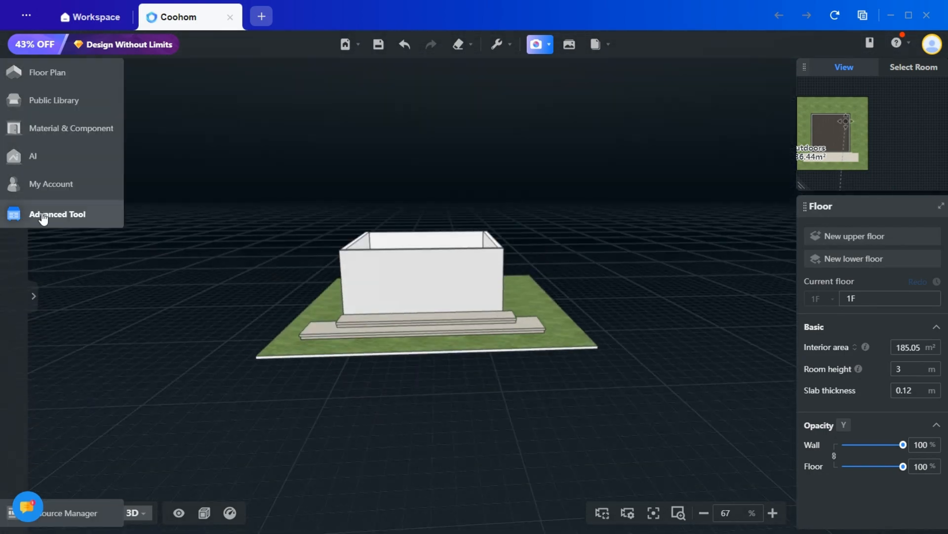
{"action": "left_click", "coordinate": [14, 214]}
{"action": "left_click", "coordinate": [143, 208]}
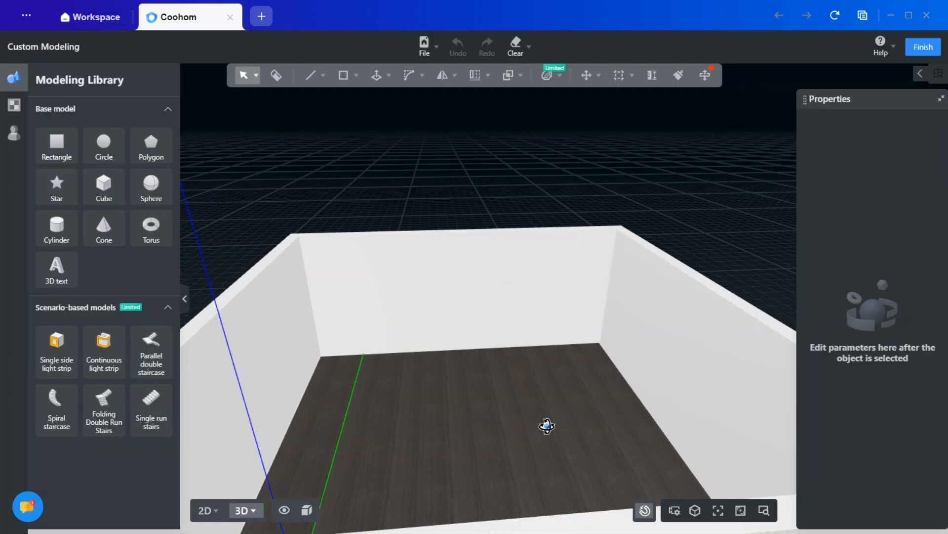
- Add a vertical reference line on the inner face of the far wall, about 1.5 m from its right corner
{"action": "right_click_drag", "start_coordinate": [546, 426], "coordinate": [471, 347]}
{"action": "scroll", "coordinate": [472, 347], "scroll_direction": "down", "scroll_amount": 5}
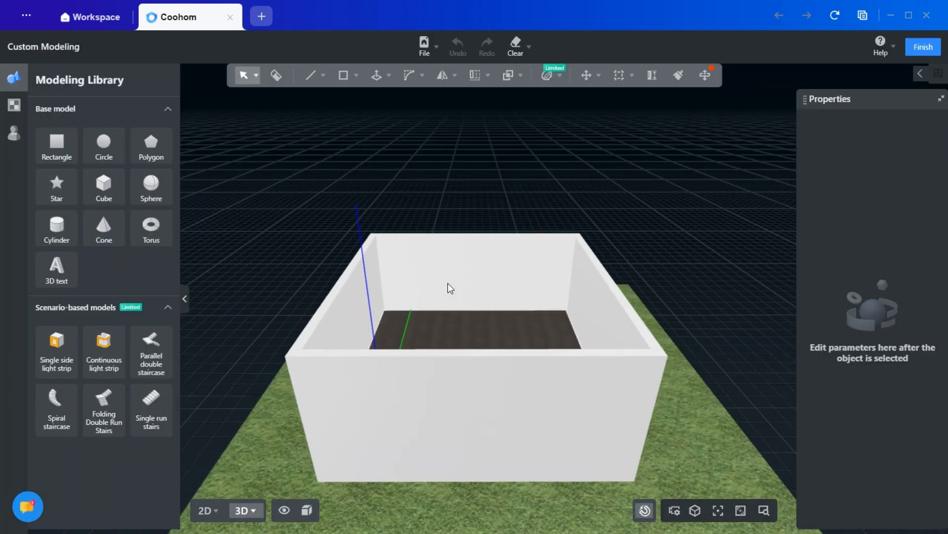
{"action": "middle_click_drag", "start_coordinate": [562, 247], "coordinate": [500, 250]}
{"action": "left_click", "coordinate": [632, 75]}
{"action": "left_click", "coordinate": [609, 101]}
{"action": "scroll", "coordinate": [550, 286], "scroll_direction": "up", "scroll_amount": 5}
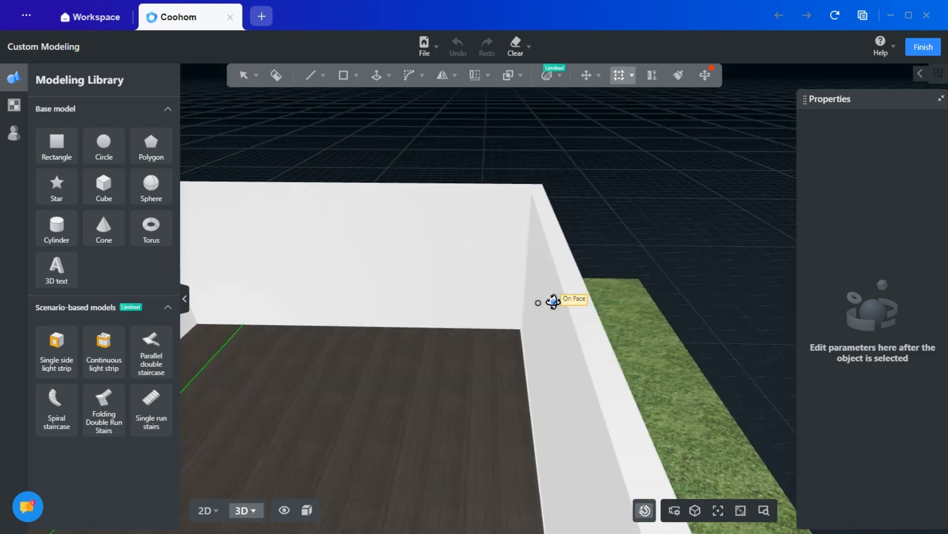
{"action": "left_click", "coordinate": [535, 280]}
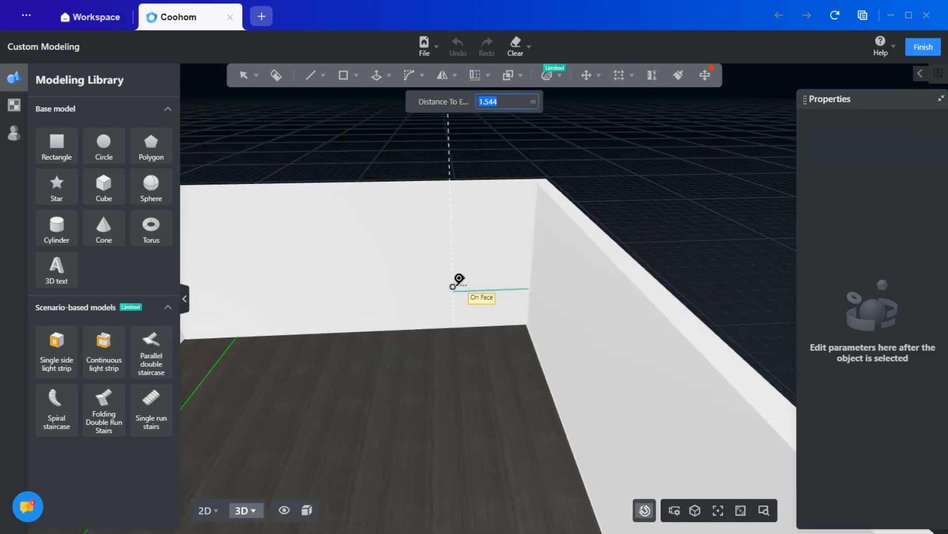
{"action": "key", "text": "Return"}
{"action": "key", "text": "Escape"}
{"action": "right_click_drag", "start_coordinate": [328, 322], "coordinate": [502, 319]}
{"action": "right_click_drag", "start_coordinate": [395, 335], "coordinate": [695, 277]}
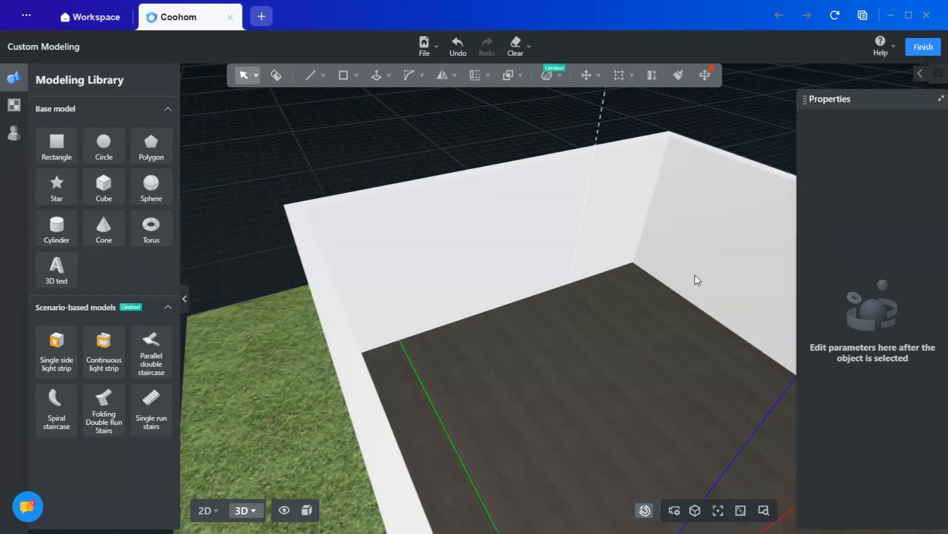
- Add a vertical reference line at the far wall's left inner corner and another along its inner top edge, 0.24 m from the outer edge
{"action": "right_click_drag", "start_coordinate": [557, 319], "coordinate": [509, 346]}
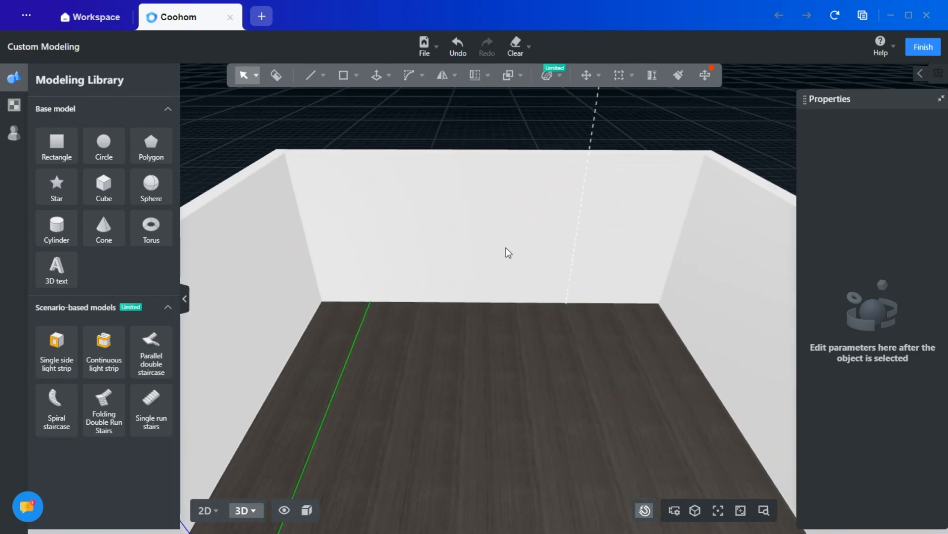
{"action": "left_click", "coordinate": [619, 75]}
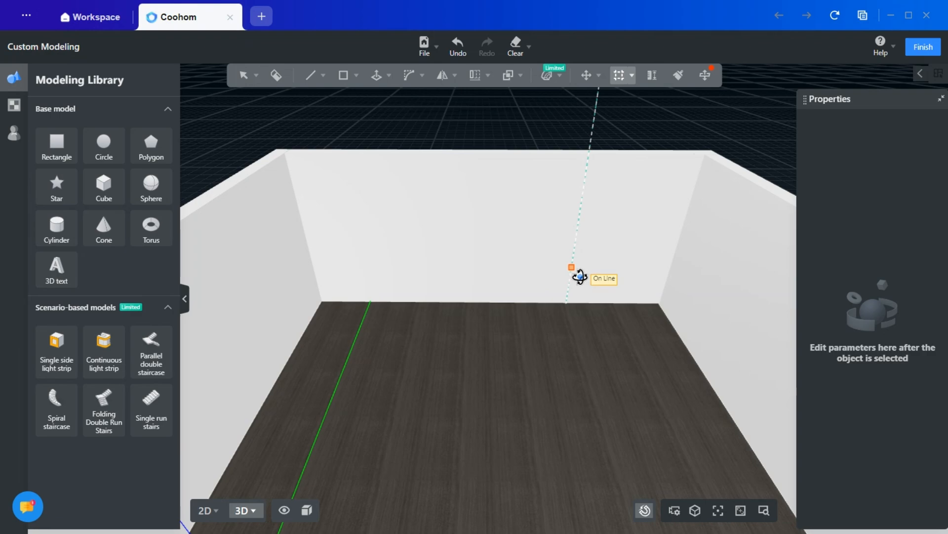
{"action": "left_click", "coordinate": [317, 280]}
{"action": "right_click_drag", "start_coordinate": [386, 317], "coordinate": [421, 340]}
{"action": "middle_click_drag", "start_coordinate": [297, 298], "coordinate": [387, 310]}
{"action": "right_click_drag", "start_coordinate": [387, 310], "coordinate": [673, 350]}
{"action": "middle_click_drag", "start_coordinate": [674, 350], "coordinate": [450, 335]}
{"action": "left_click", "coordinate": [476, 296]}
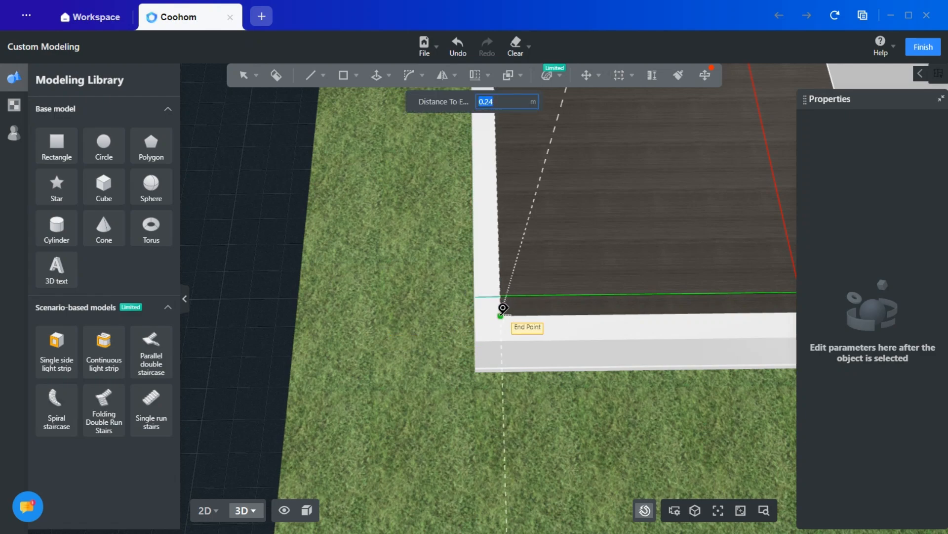
{"action": "left_click", "coordinate": [501, 314]}
- Add a reference line along the side wall's outer top edge and a vertical one at the outer corner, 0.24 m from the inner one
{"action": "right_click_drag", "start_coordinate": [583, 325], "coordinate": [292, 311]}
{"action": "middle_click_drag", "start_coordinate": [379, 208], "coordinate": [393, 236]}
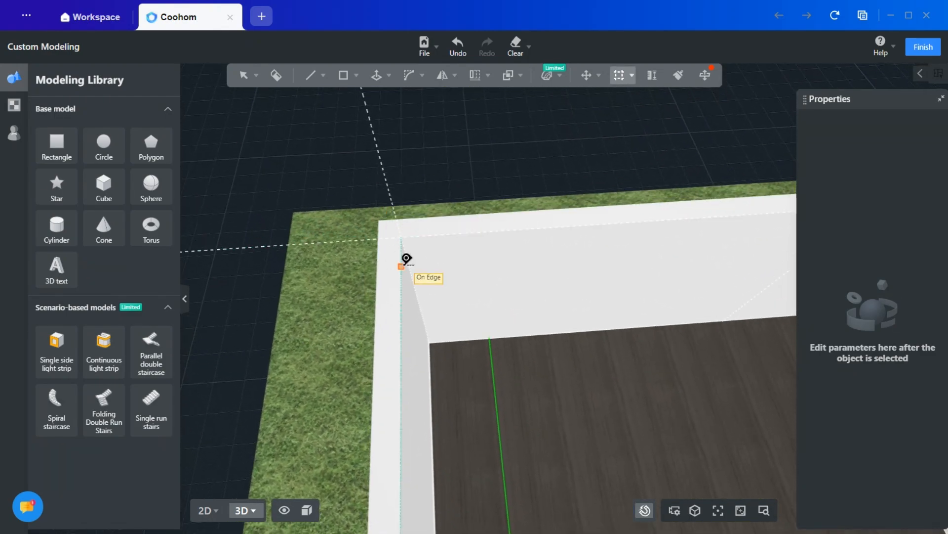
{"action": "left_click", "coordinate": [403, 260]}
{"action": "left_click", "coordinate": [381, 272]}
{"action": "middle_click_drag", "start_coordinate": [444, 221], "coordinate": [464, 226]}
{"action": "right_click_drag", "start_coordinate": [423, 245], "coordinate": [457, 218]}
{"action": "left_click", "coordinate": [431, 221]}
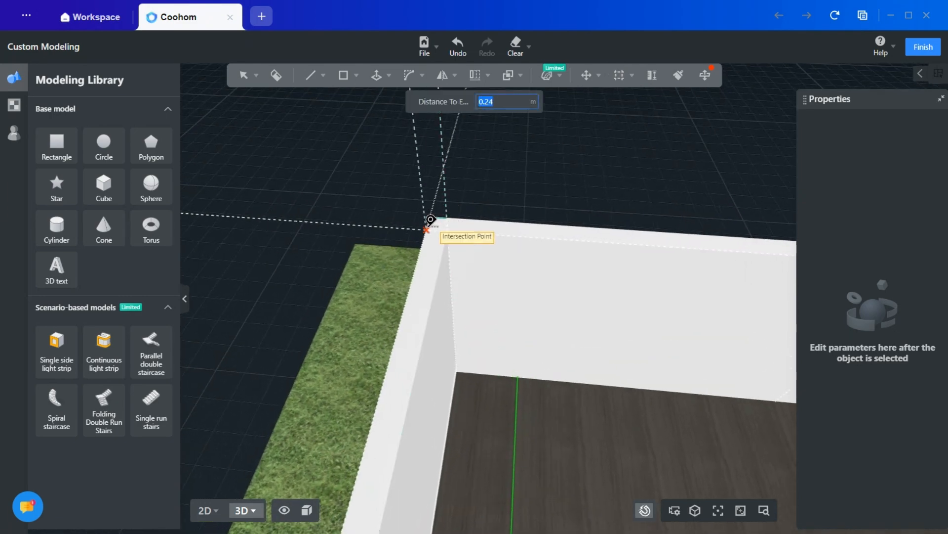
{"action": "left_click", "coordinate": [426, 229]}
{"action": "key", "text": "Escape"}
- Delete the vertical reference line at the inner corner and the one along the side wall's outer top edge
{"action": "left_click", "coordinate": [449, 257]}
{"action": "left_click", "coordinate": [696, 166]}
{"action": "right_click_drag", "start_coordinate": [460, 273], "coordinate": [448, 200]}
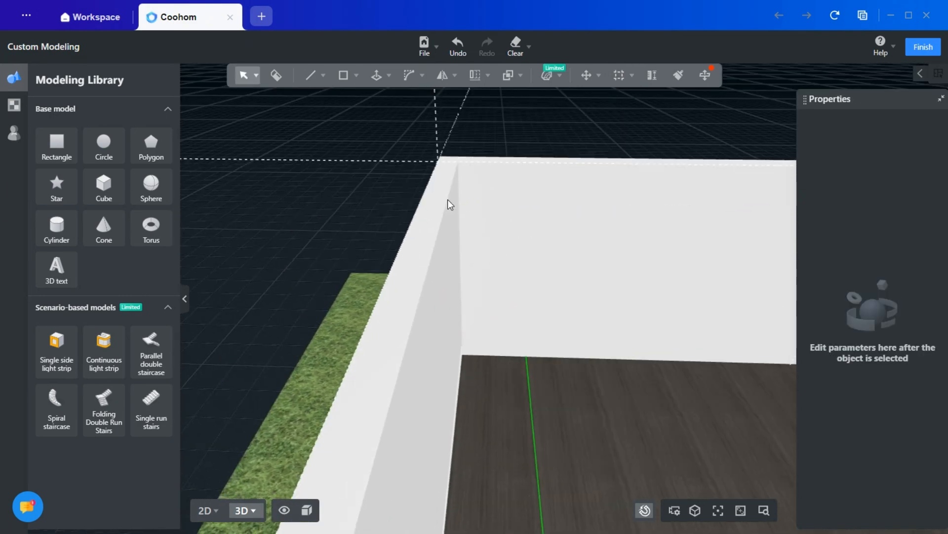
{"action": "right_click_drag", "start_coordinate": [620, 258], "coordinate": [449, 226]}
{"action": "left_click", "coordinate": [408, 152]}
{"action": "left_click", "coordinate": [663, 108]}
- Add a horizontal reference line 7 m above the far wall's top edge
{"action": "right_click_drag", "start_coordinate": [276, 173], "coordinate": [387, 217]}
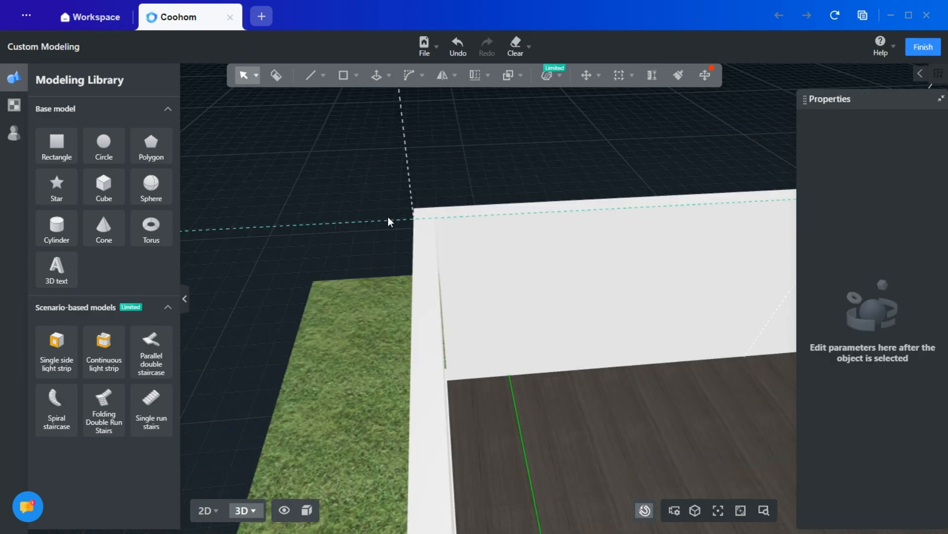
{"action": "right_click_drag", "start_coordinate": [729, 259], "coordinate": [341, 241]}
{"action": "right_click_drag", "start_coordinate": [648, 280], "coordinate": [402, 255]}
{"action": "scroll", "coordinate": [538, 328], "scroll_direction": "down", "scroll_amount": 5}
{"action": "right_click_drag", "start_coordinate": [538, 328], "coordinate": [531, 373]}
{"action": "mouse_move", "coordinate": [619, 79]}
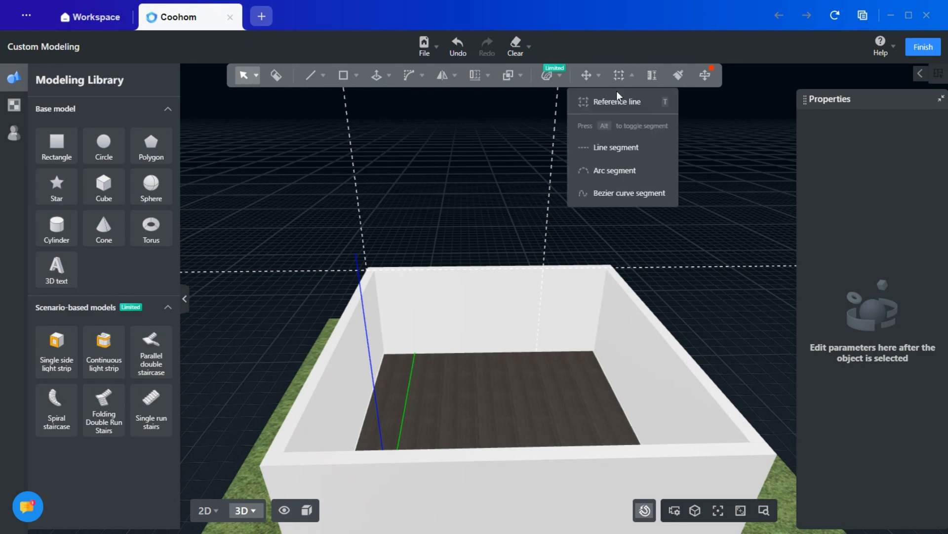
{"action": "left_click", "coordinate": [617, 100]}
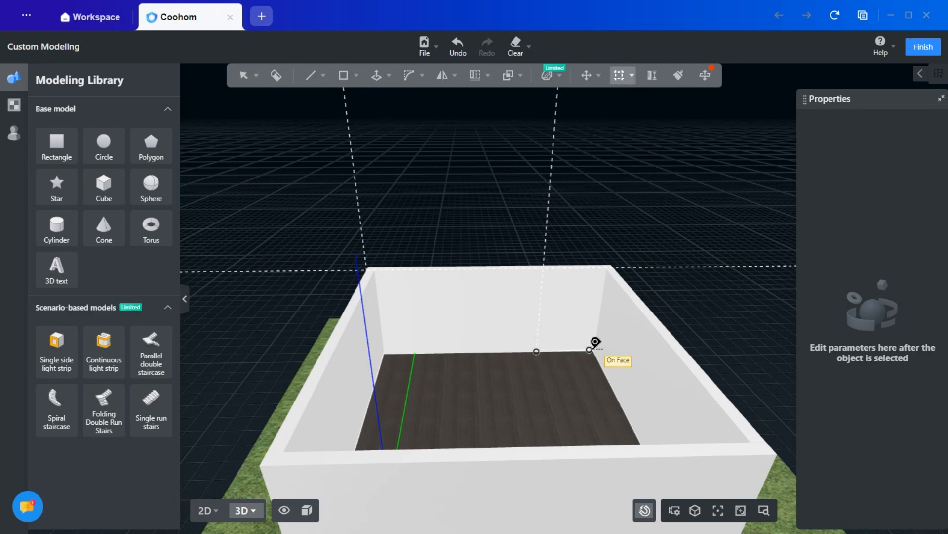
{"action": "key", "text": "Escape"}
{"action": "left_click", "coordinate": [616, 101]}
{"action": "left_click", "coordinate": [443, 268]}
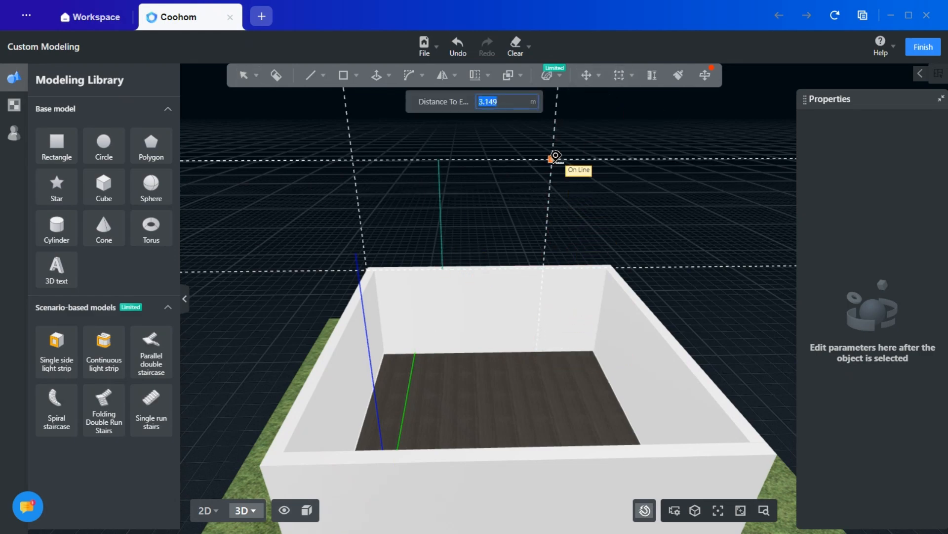
{"action": "right_click_drag", "start_coordinate": [556, 156], "coordinate": [504, 220]}
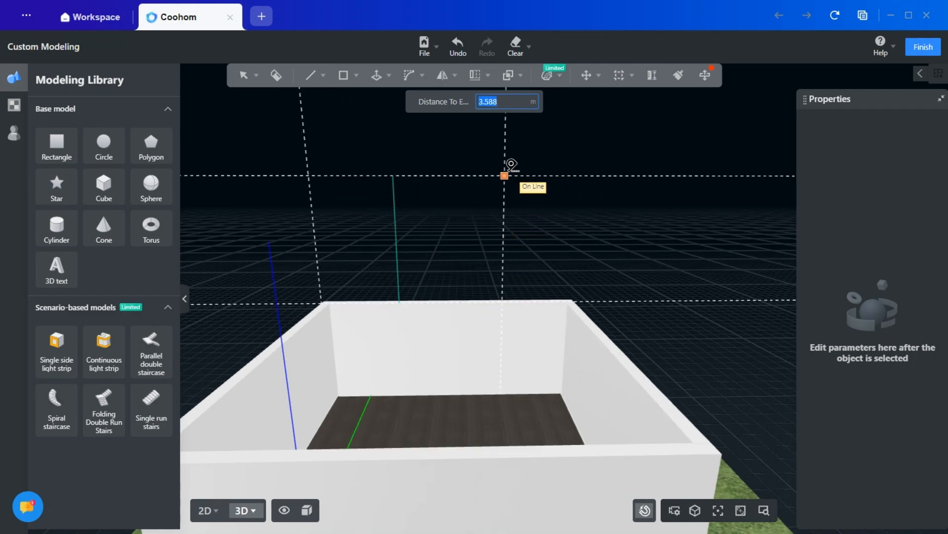
{"action": "middle_click_drag", "start_coordinate": [504, 155], "coordinate": [514, 218]}
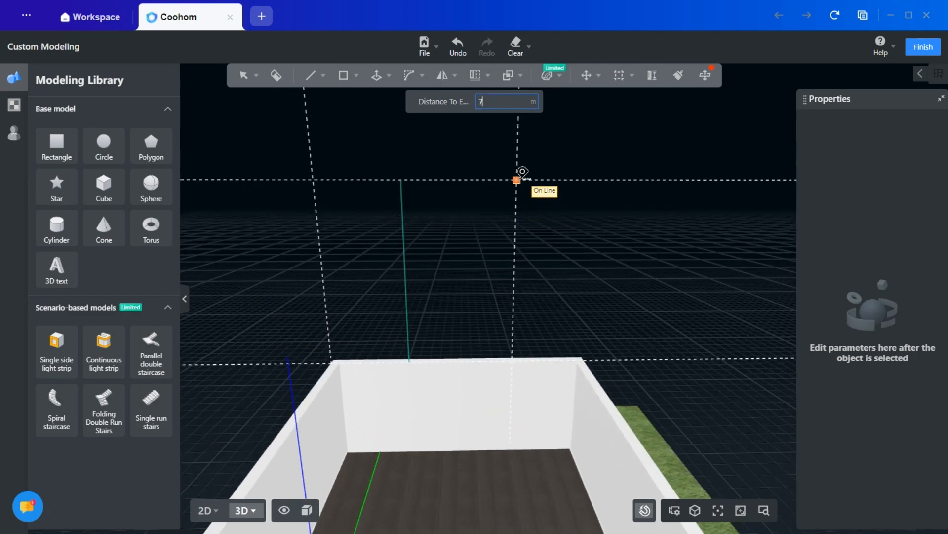
{"action": "key", "text": "Return"}
{"action": "key", "text": "Escape"}
- Add reference lines along the left side wall's outer top edge and slightly above the far wall's top edge
{"action": "scroll", "coordinate": [622, 235], "scroll_direction": "down", "scroll_amount": 3}
{"action": "right_click_drag", "start_coordinate": [622, 235], "coordinate": [605, 212]}
{"action": "middle_click_drag", "start_coordinate": [539, 210], "coordinate": [532, 339]}
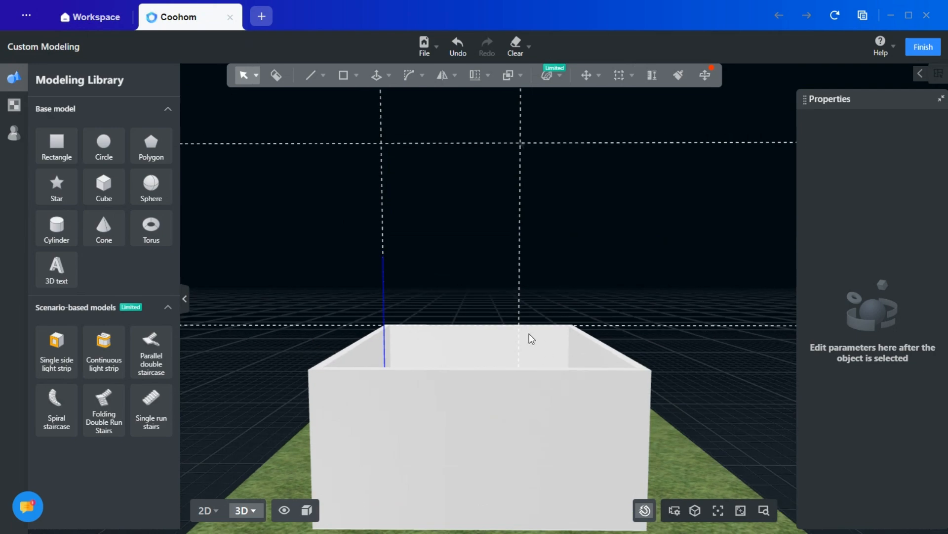
{"action": "mouse_move", "coordinate": [472, 396]}
{"action": "right_mouse_down"}
{"action": "mouse_move", "coordinate": [482, 389]}
{"action": "mouse_move", "coordinate": [459, 333]}
{"action": "mouse_move", "coordinate": [459, 391]}
{"action": "mouse_move", "coordinate": [475, 395]}
{"action": "mouse_move", "coordinate": [463, 394]}
{"action": "right_mouse_up"}
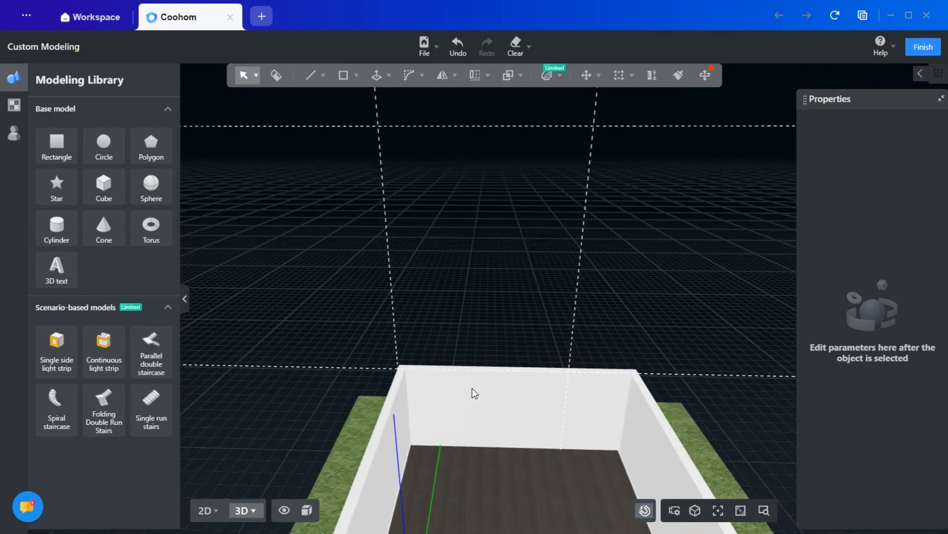
{"action": "scroll", "coordinate": [402, 372], "scroll_direction": "up", "scroll_amount": 4}
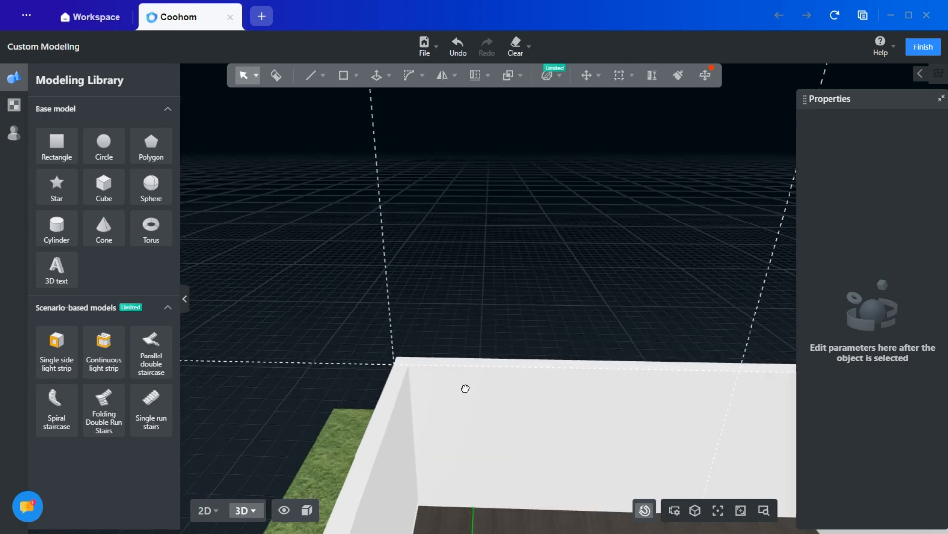
{"action": "left_click", "coordinate": [619, 75]}
{"action": "left_click", "coordinate": [368, 362]}
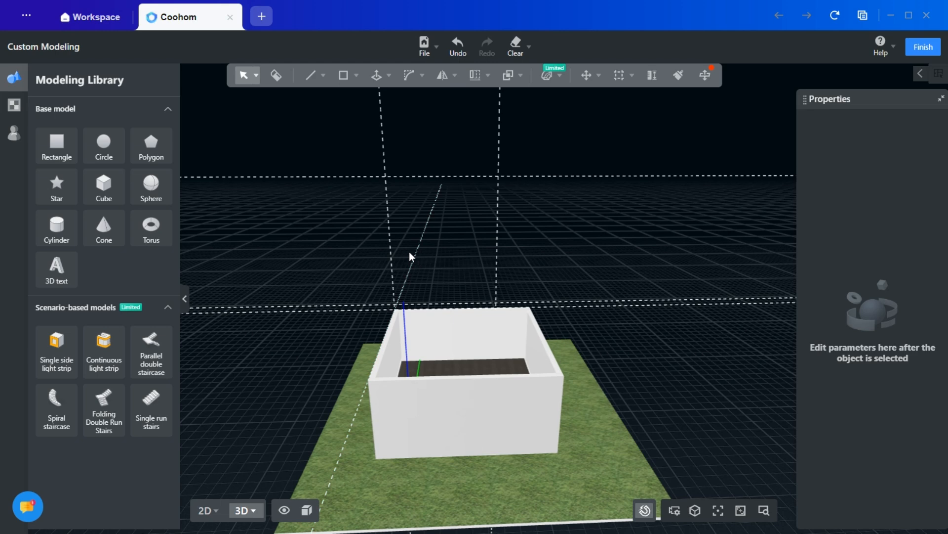
- Draw a vertical rectangle about 5.56 by 7.3 m above the far wall, from the upper reference intersection to the wall's outer corner
{"action": "mouse_move", "coordinate": [322, 74]}
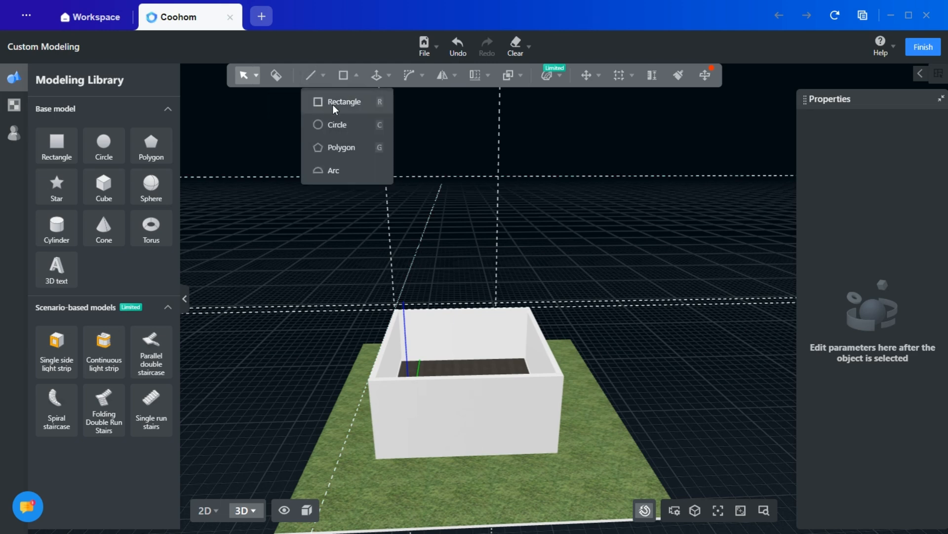
{"action": "left_click", "coordinate": [333, 105]}
{"action": "left_click", "coordinate": [394, 123]}
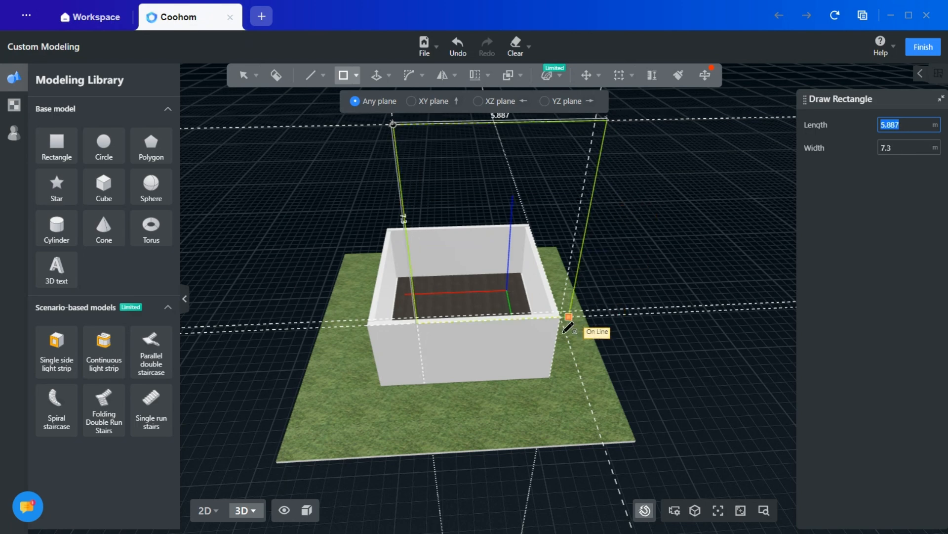
{"action": "scroll", "coordinate": [564, 331], "scroll_direction": "up", "scroll_amount": 3}
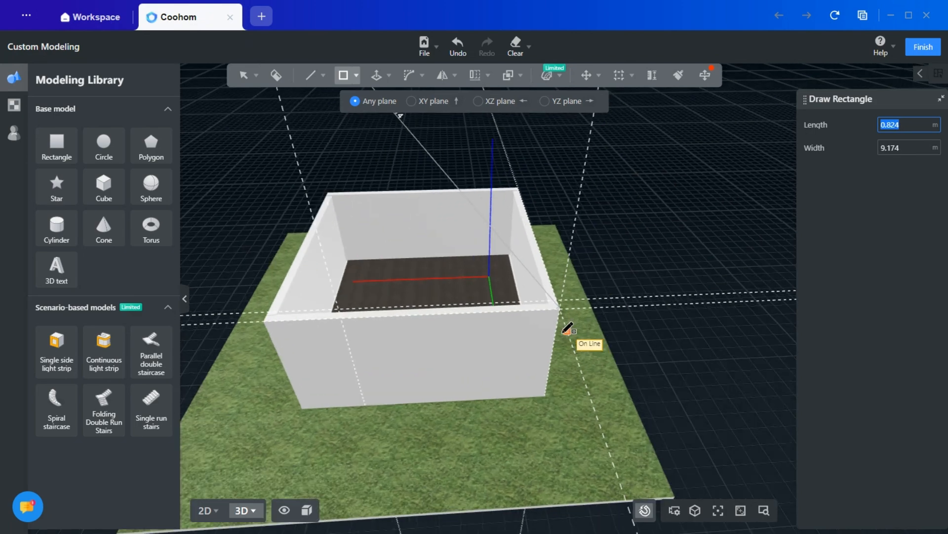
{"action": "scroll", "coordinate": [568, 328], "scroll_direction": "up", "scroll_amount": 5}
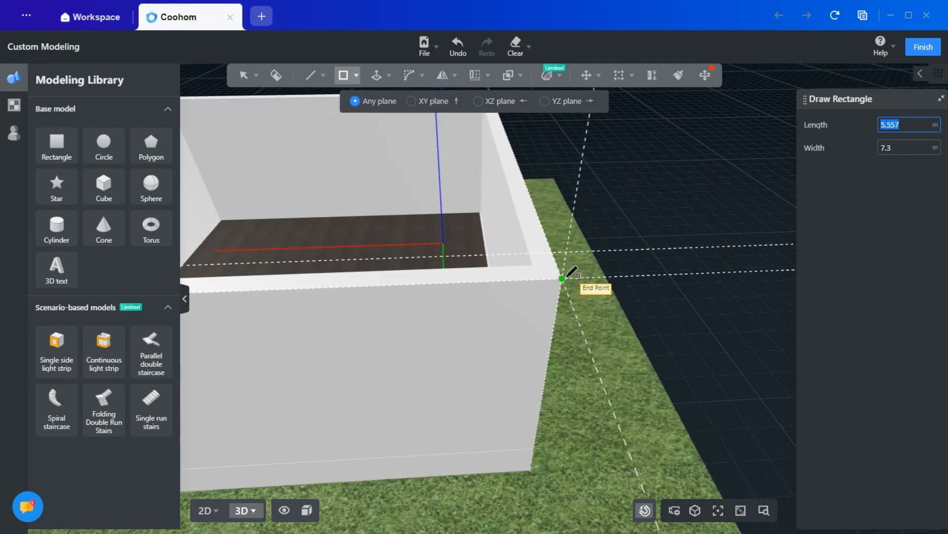
{"action": "left_click", "coordinate": [567, 279]}
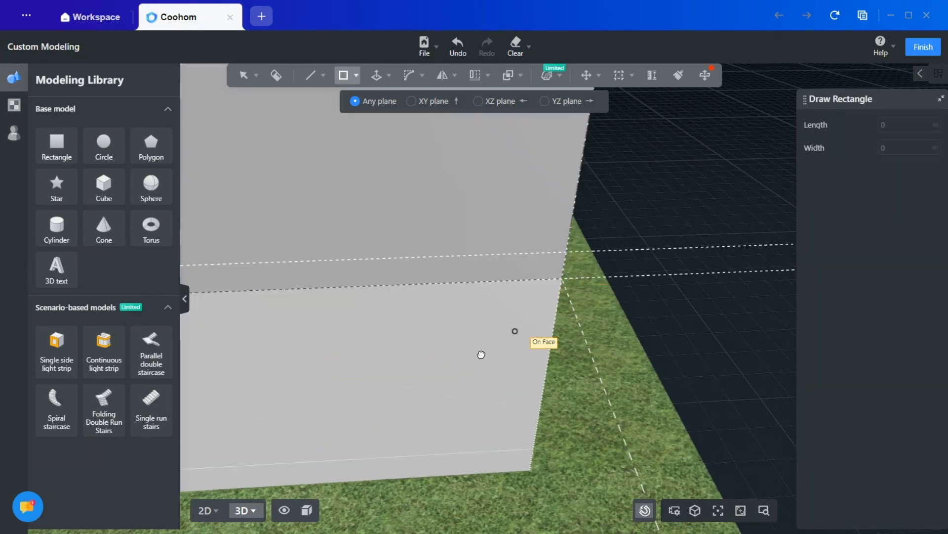
{"action": "key", "text": "Escape"}
- Draw a diagonal line across the rectangle from its upper right corner to the reference line just above the wall's left corner
{"action": "scroll", "coordinate": [367, 390], "scroll_direction": "down", "scroll_amount": 5}
{"action": "middle_click_drag", "start_coordinate": [349, 394], "coordinate": [496, 377]}
{"action": "mouse_move", "coordinate": [437, 381]}
{"action": "right_mouse_down"}
{"action": "mouse_move", "coordinate": [458, 389]}
{"action": "mouse_move", "coordinate": [732, 379]}
{"action": "right_mouse_up"}
{"action": "right_click_drag", "start_coordinate": [417, 333], "coordinate": [711, 326]}
{"action": "middle_click_drag", "start_coordinate": [363, 225], "coordinate": [379, 430]}
{"action": "right_click_drag", "start_coordinate": [379, 429], "coordinate": [366, 384]}
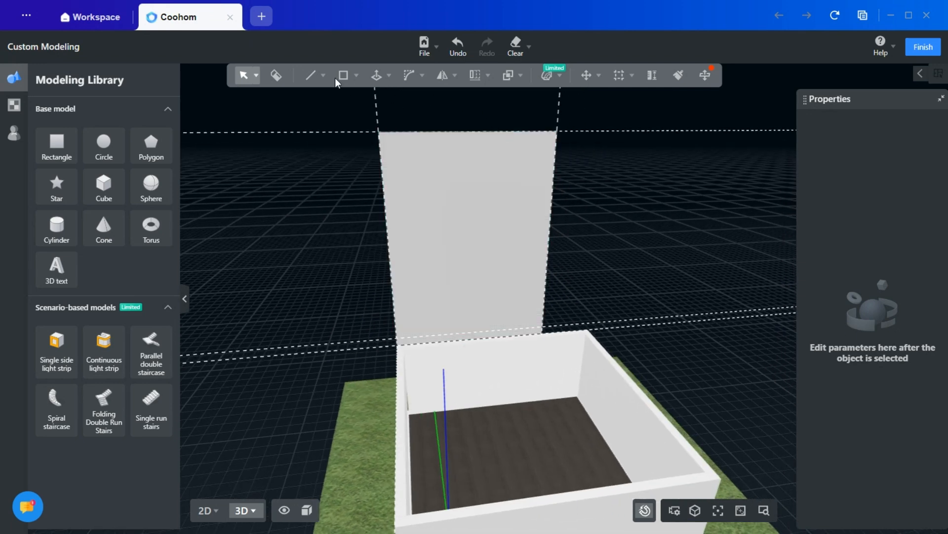
{"action": "mouse_move", "coordinate": [308, 84]}
{"action": "left_click", "coordinate": [303, 102]}
{"action": "scroll", "coordinate": [412, 309], "scroll_direction": "up", "scroll_amount": 1}
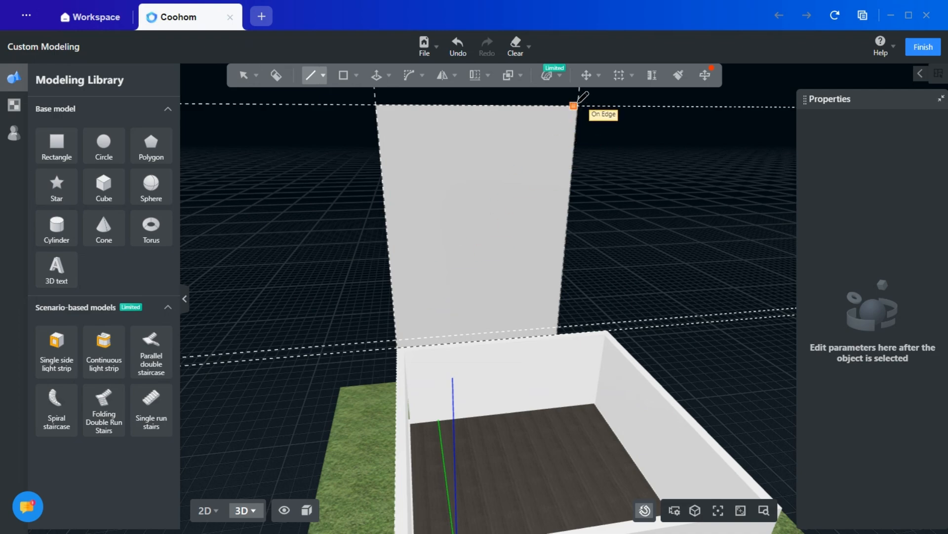
{"action": "middle_click_drag", "start_coordinate": [574, 110], "coordinate": [525, 241]}
{"action": "scroll", "coordinate": [524, 241], "scroll_direction": "up", "scroll_amount": 5}
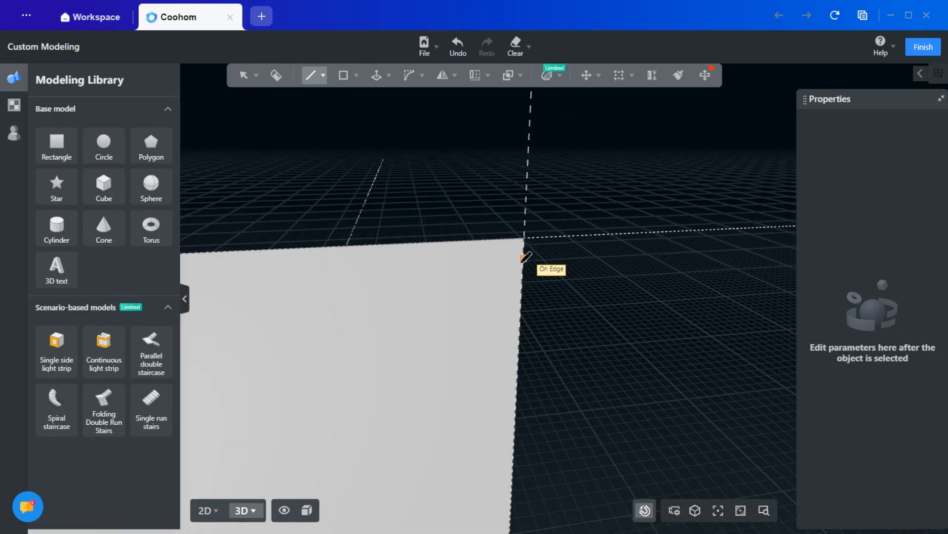
{"action": "left_click", "coordinate": [528, 224]}
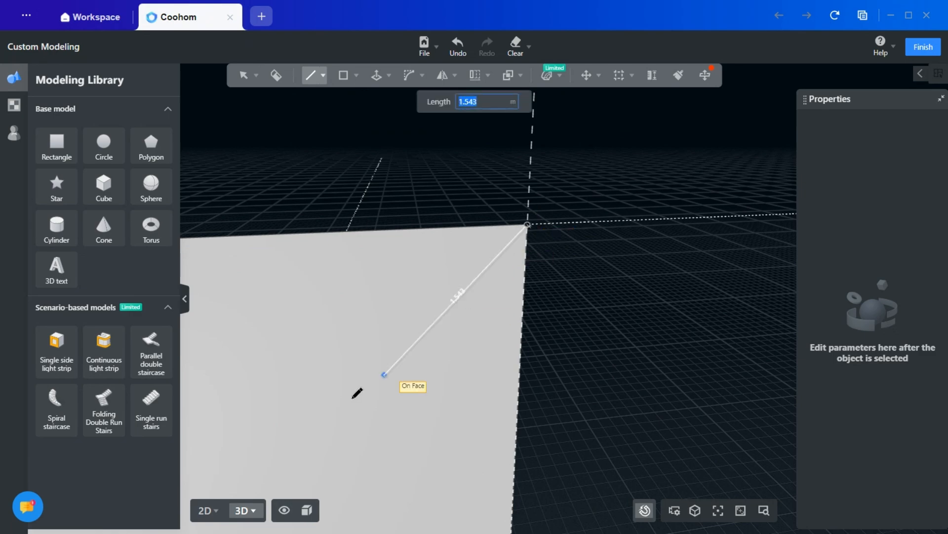
{"action": "middle_click_drag", "start_coordinate": [357, 393], "coordinate": [556, 229]}
{"action": "scroll", "coordinate": [482, 294], "scroll_direction": "down", "scroll_amount": 4}
{"action": "scroll", "coordinate": [376, 401], "scroll_direction": "down", "scroll_amount": 3}
{"action": "middle_click_drag", "start_coordinate": [376, 403], "coordinate": [467, 254]}
{"action": "scroll", "coordinate": [416, 356], "scroll_direction": "up", "scroll_amount": 4}
{"action": "middle_click_drag", "start_coordinate": [396, 383], "coordinate": [436, 222]}
{"action": "left_click", "coordinate": [438, 243]}
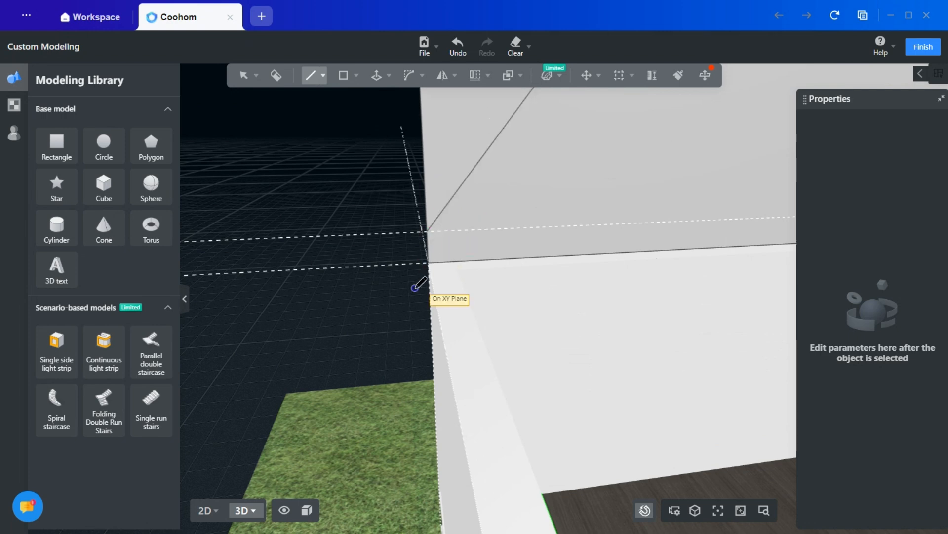
{"action": "key", "text": "Escape"}
- Delete the upper left triangular face of the divided rectangle
{"action": "scroll", "coordinate": [412, 292], "scroll_direction": "down", "scroll_amount": 5}
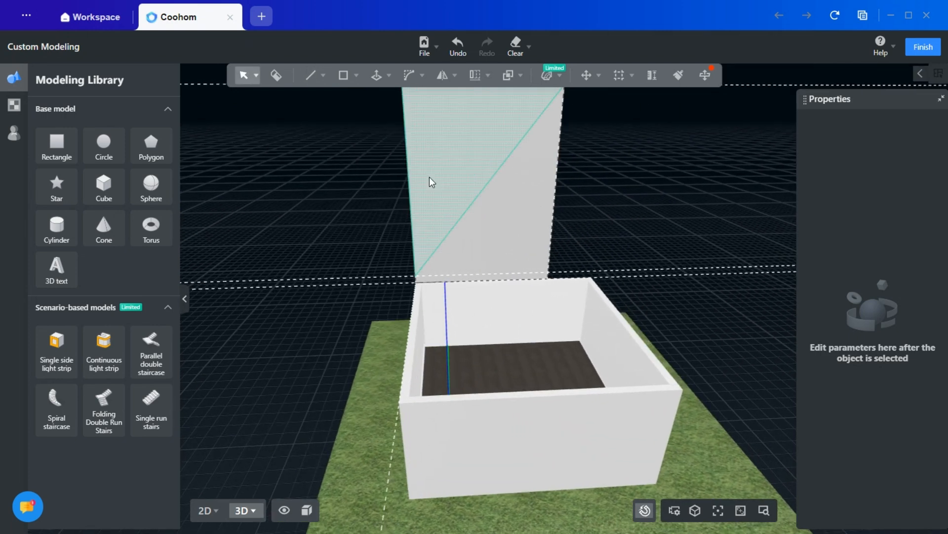
{"action": "left_click", "coordinate": [439, 256]}
{"action": "left_click", "coordinate": [732, 151]}
{"action": "middle_click_drag", "start_coordinate": [651, 215], "coordinate": [594, 258]}
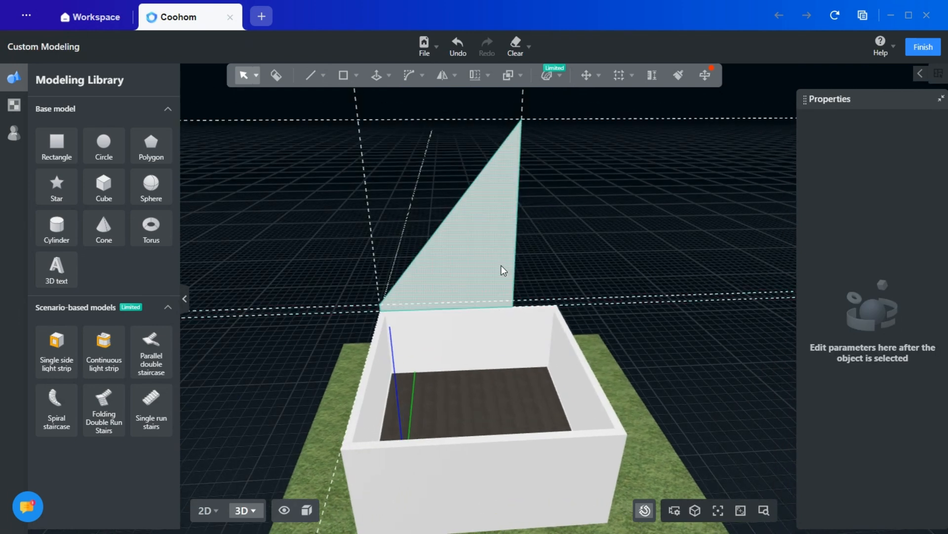
- Offset the remaining triangular face inward by about 0.14 m to form a narrow border
{"action": "left_click", "coordinate": [389, 75]}
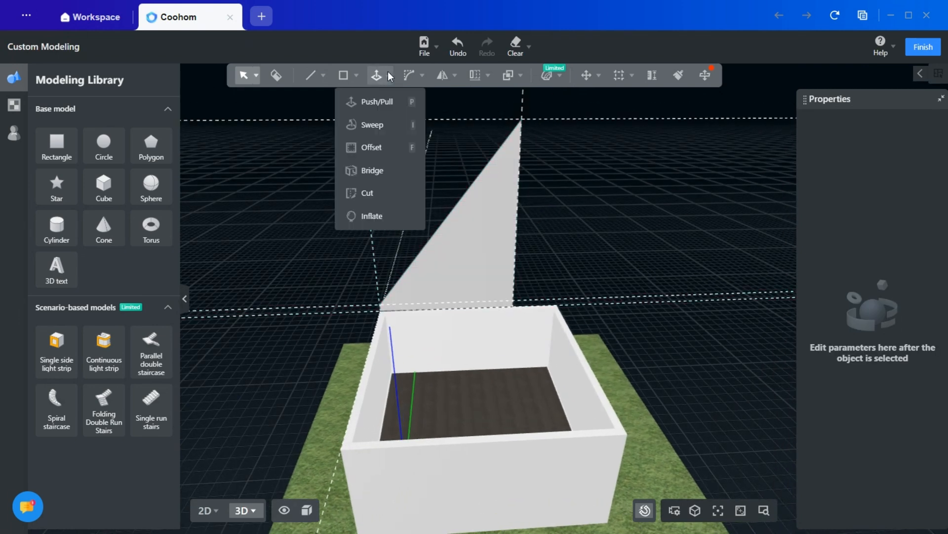
{"action": "left_click", "coordinate": [372, 148]}
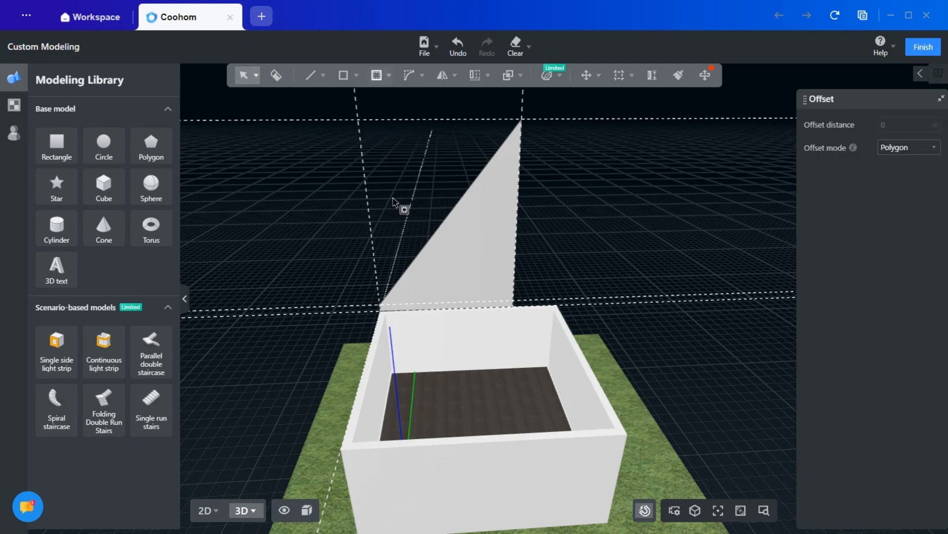
{"action": "left_click", "coordinate": [447, 281]}
{"action": "scroll", "coordinate": [405, 304], "scroll_direction": "up", "scroll_amount": 2}
{"action": "scroll", "coordinate": [406, 303], "scroll_direction": "up", "scroll_amount": 2}
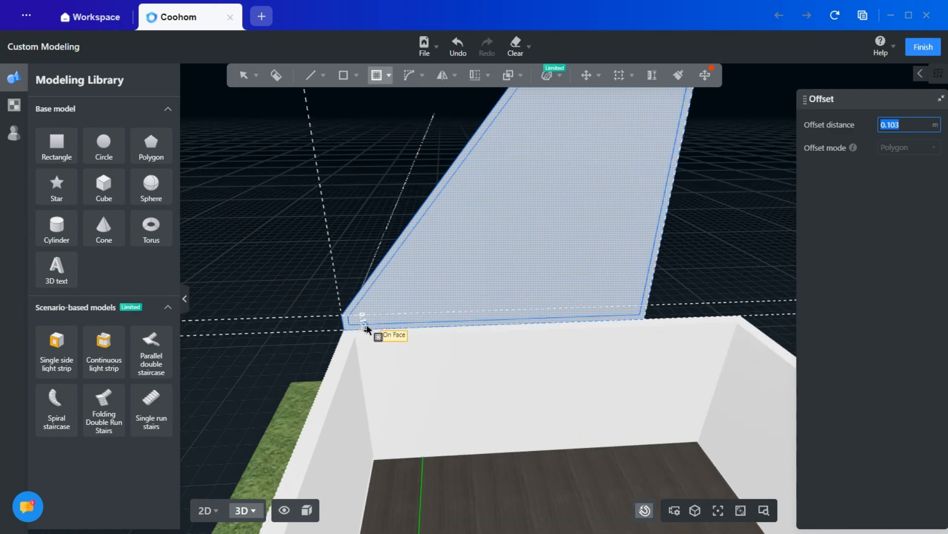
{"action": "scroll", "coordinate": [366, 329], "scroll_direction": "up", "scroll_amount": 1}
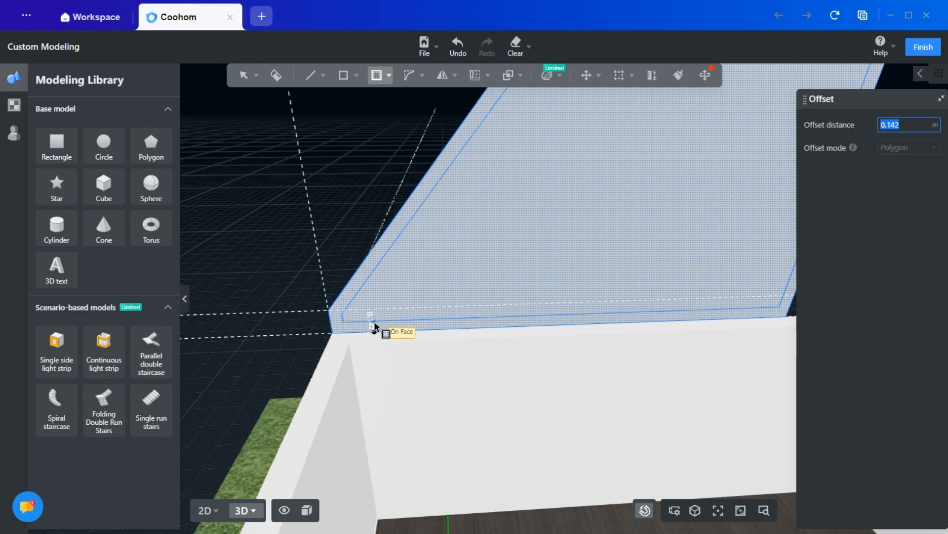
{"action": "left_click", "coordinate": [381, 330]}
{"action": "scroll", "coordinate": [374, 322], "scroll_direction": "down", "scroll_amount": 5}
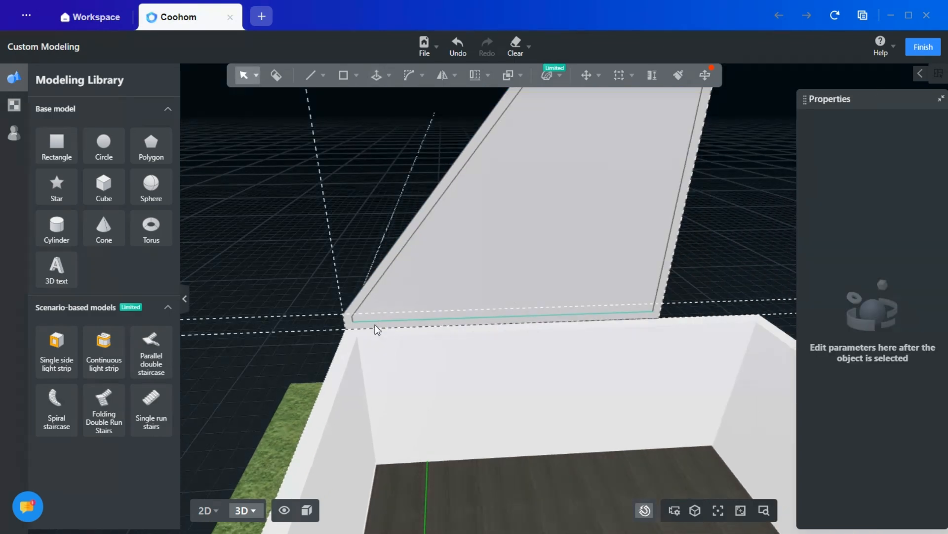
- Push/Pull the triangular border about 7.447 m across the house to the opposite wall, forming a hollow sloped frame
{"action": "middle_click_drag", "start_coordinate": [459, 391], "coordinate": [607, 387]}
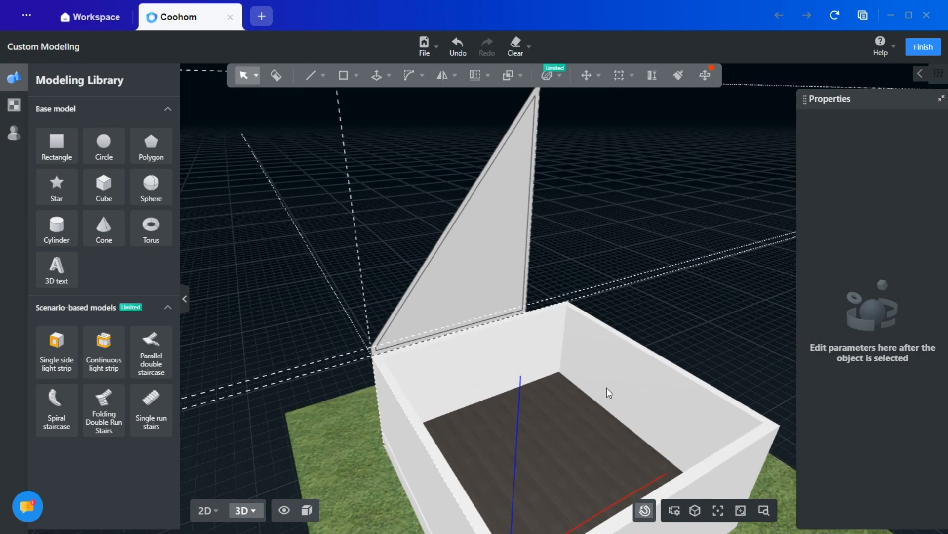
{"action": "mouse_move", "coordinate": [378, 85]}
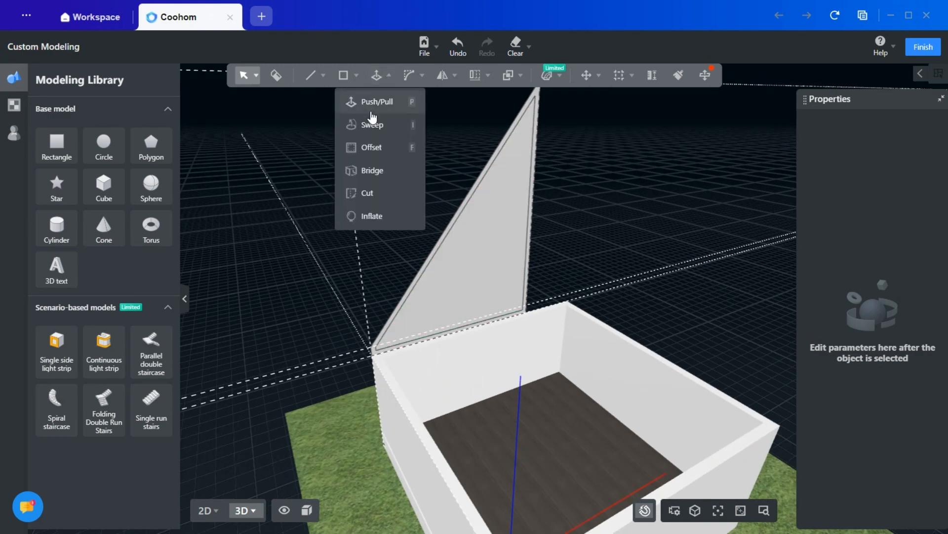
{"action": "left_click", "coordinate": [373, 102]}
{"action": "scroll", "coordinate": [375, 371], "scroll_direction": "up", "scroll_amount": 5}
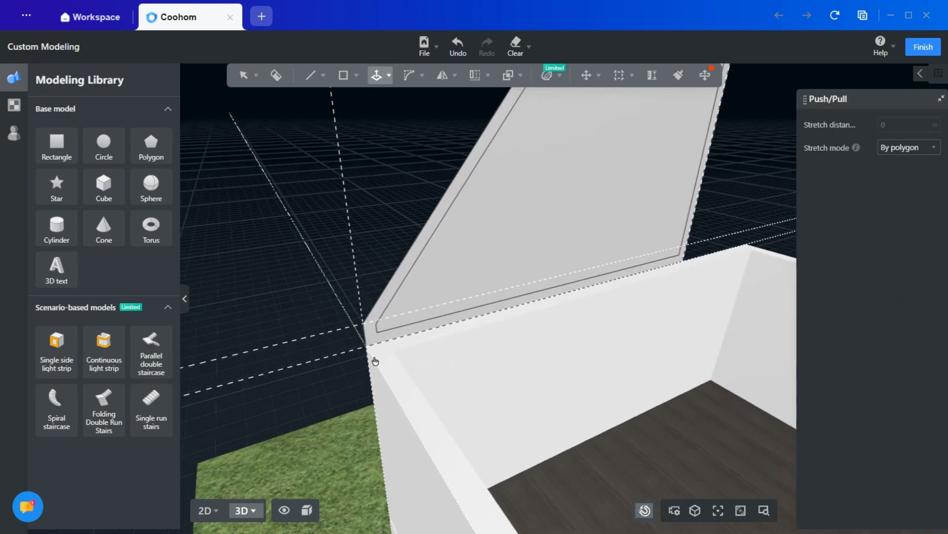
{"action": "left_click", "coordinate": [373, 338]}
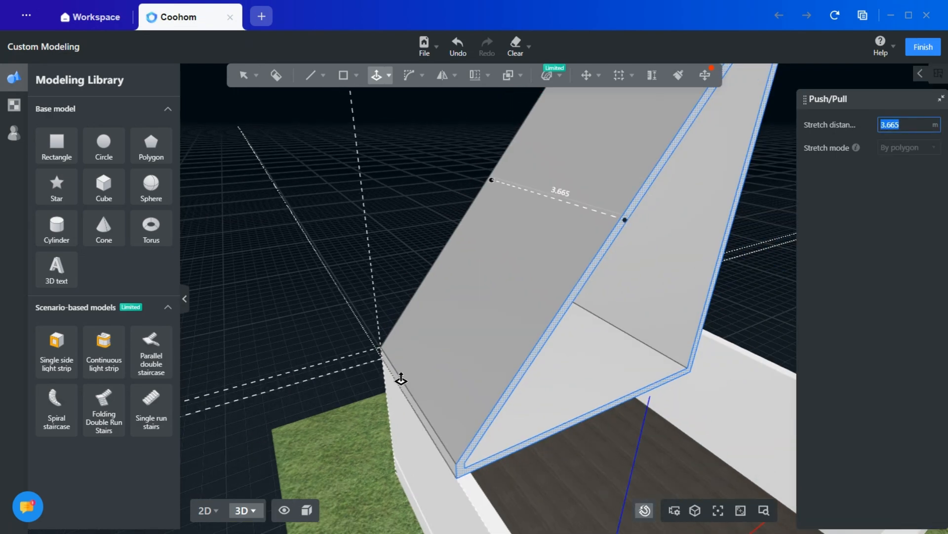
{"action": "middle_click_drag", "start_coordinate": [466, 399], "coordinate": [332, 271]}
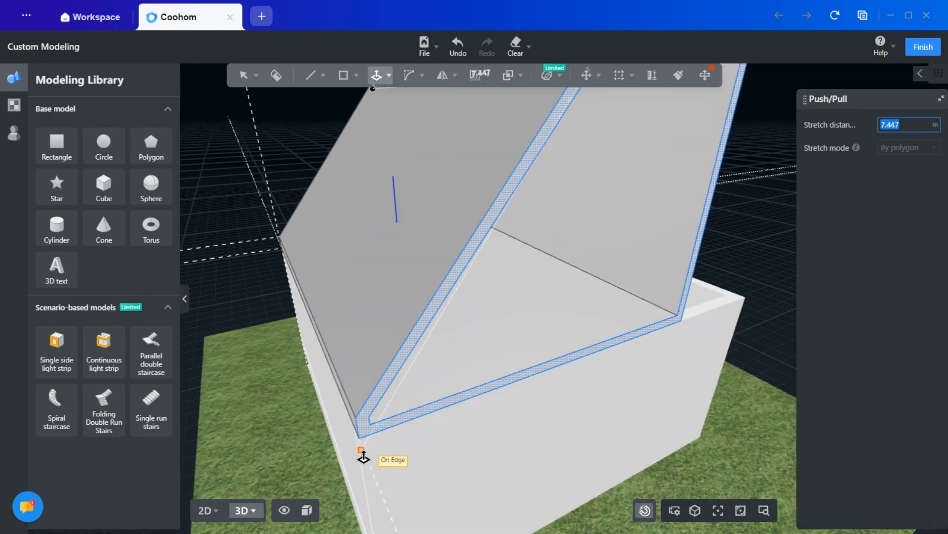
{"action": "left_click", "coordinate": [363, 449]}
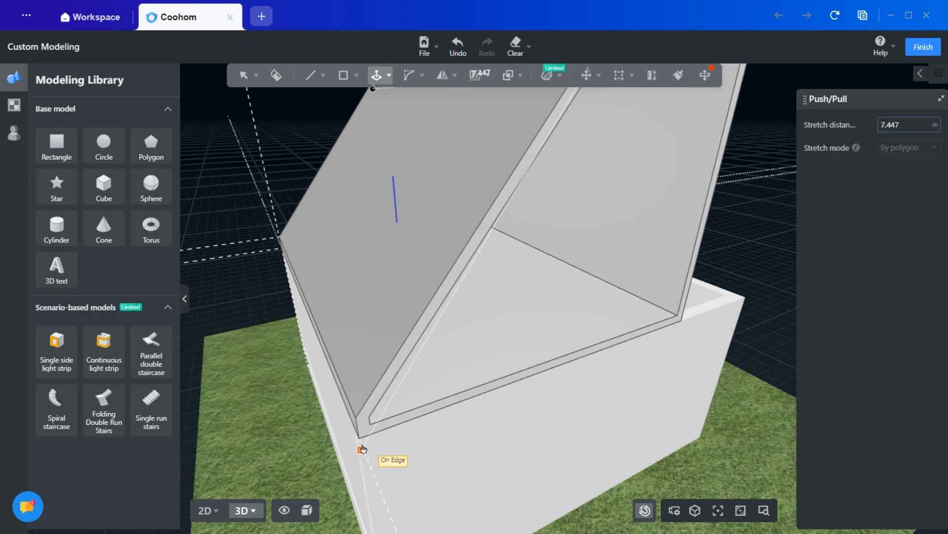
{"action": "key", "text": "Escape"}
- Remove the dashed reference lines surrounding the extruded sloped frame
{"action": "scroll", "coordinate": [416, 456], "scroll_direction": "down", "scroll_amount": 7}
{"action": "right_click_drag", "start_coordinate": [664, 429], "coordinate": [573, 385]}
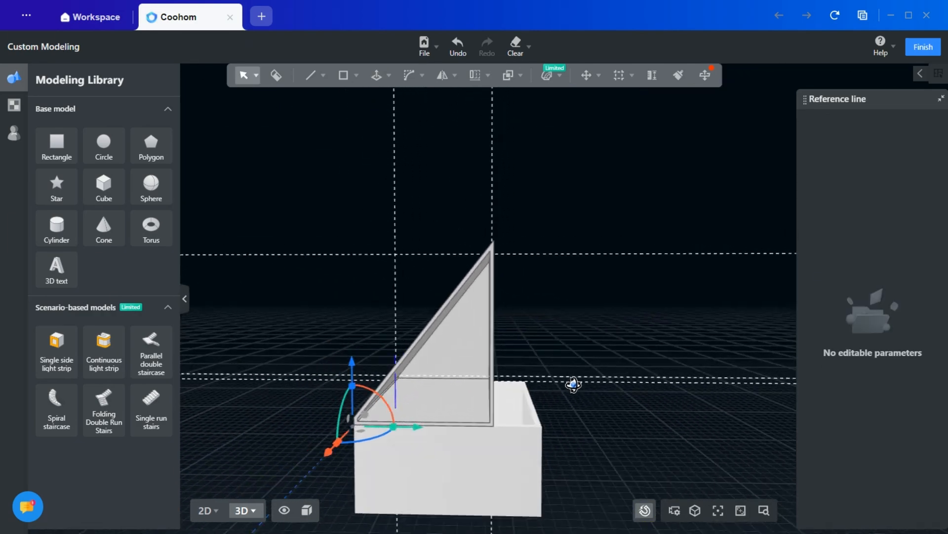
{"action": "right_click_drag", "start_coordinate": [572, 385], "coordinate": [584, 393]}
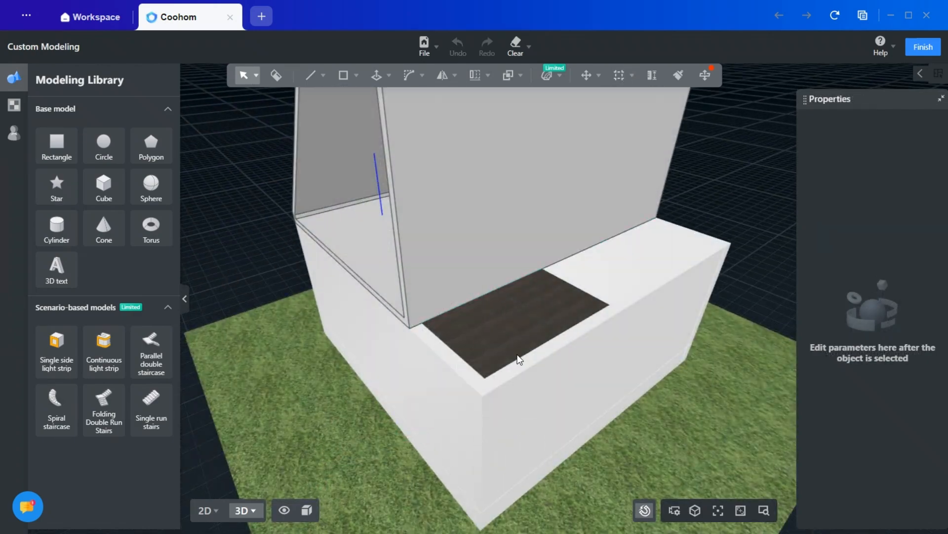
{"action": "scroll", "coordinate": [479, 364], "scroll_direction": "up", "scroll_amount": 5}
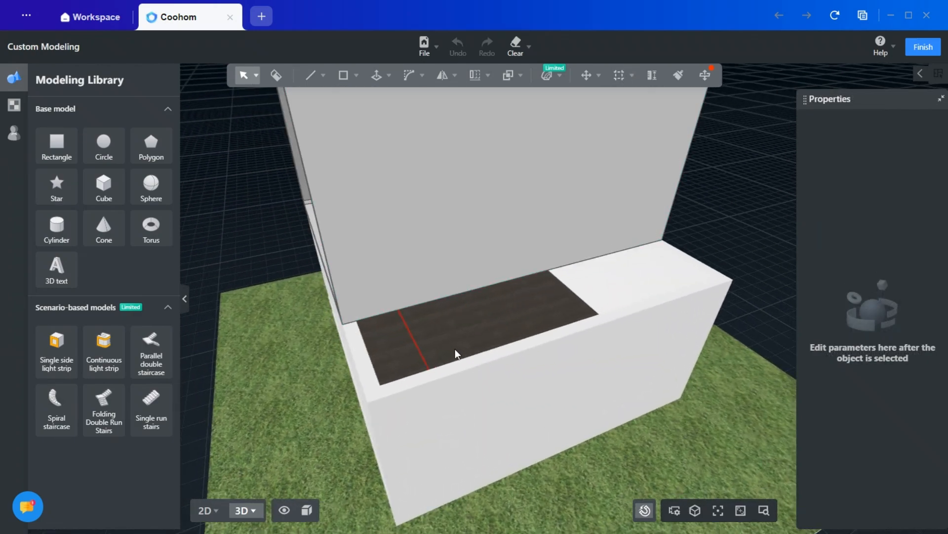
- Draw a 1.9 by 7.447 m rectangle over the open strip between the frame's vertical side and the outer wall corner
{"action": "right_click_drag", "start_coordinate": [455, 349], "coordinate": [436, 309]}
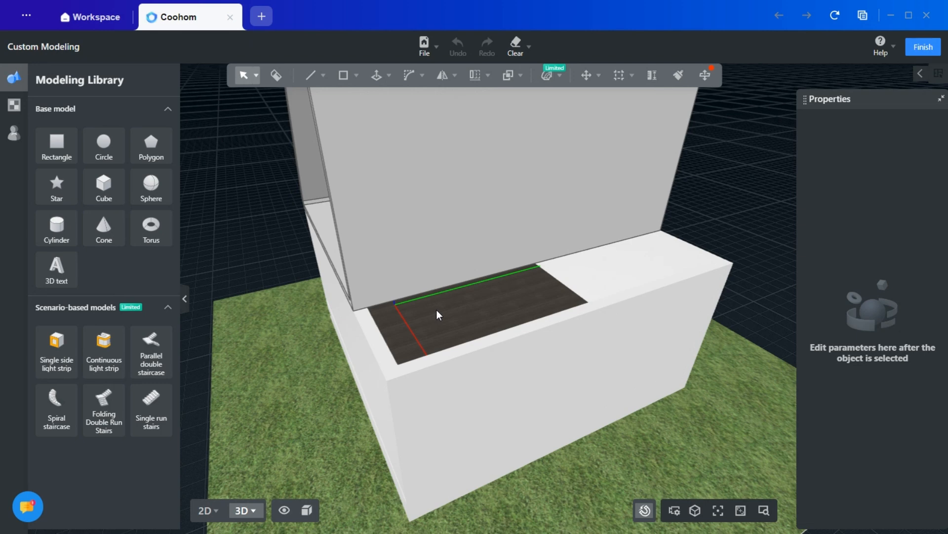
{"action": "mouse_move", "coordinate": [345, 63]}
{"action": "left_click", "coordinate": [338, 102]}
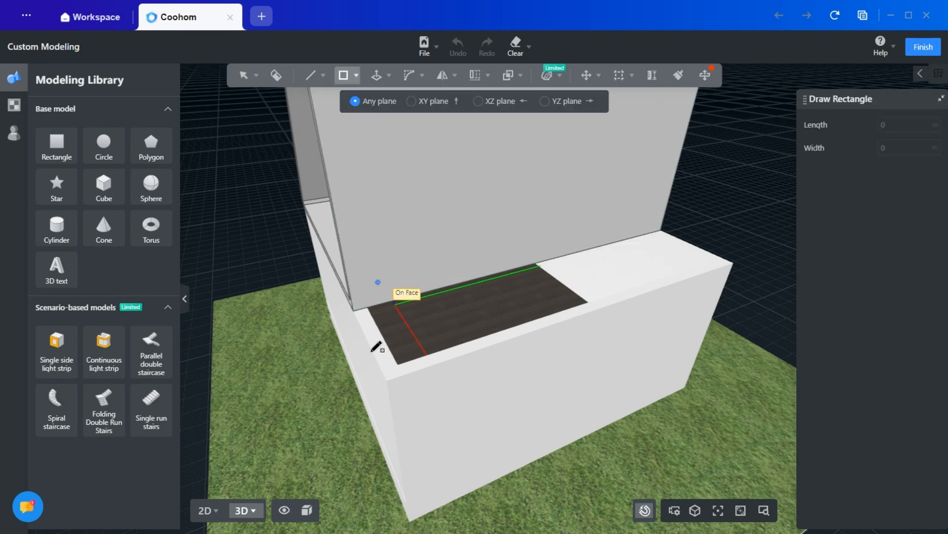
{"action": "left_click", "coordinate": [353, 310]}
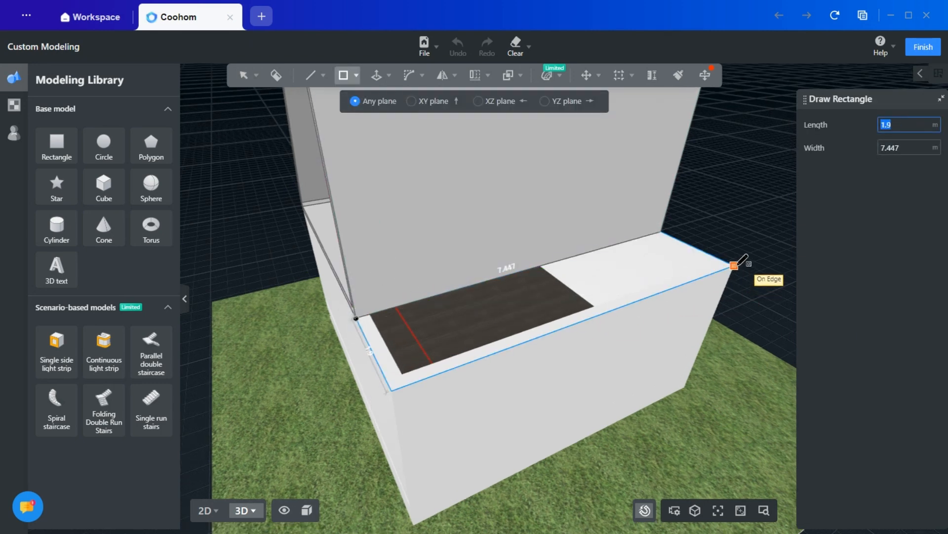
{"action": "middle_click_drag", "start_coordinate": [735, 268], "coordinate": [538, 324]}
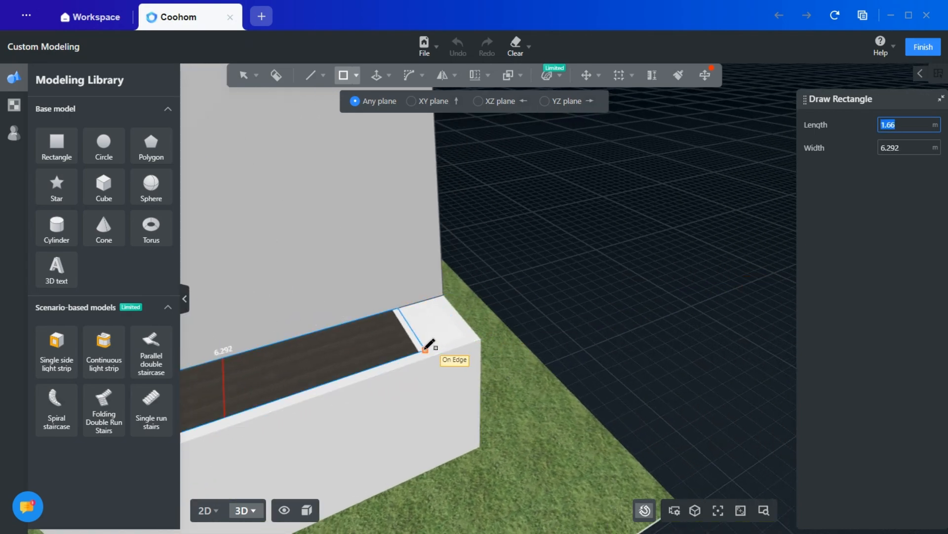
{"action": "scroll", "coordinate": [429, 345], "scroll_direction": "up", "scroll_amount": 5}
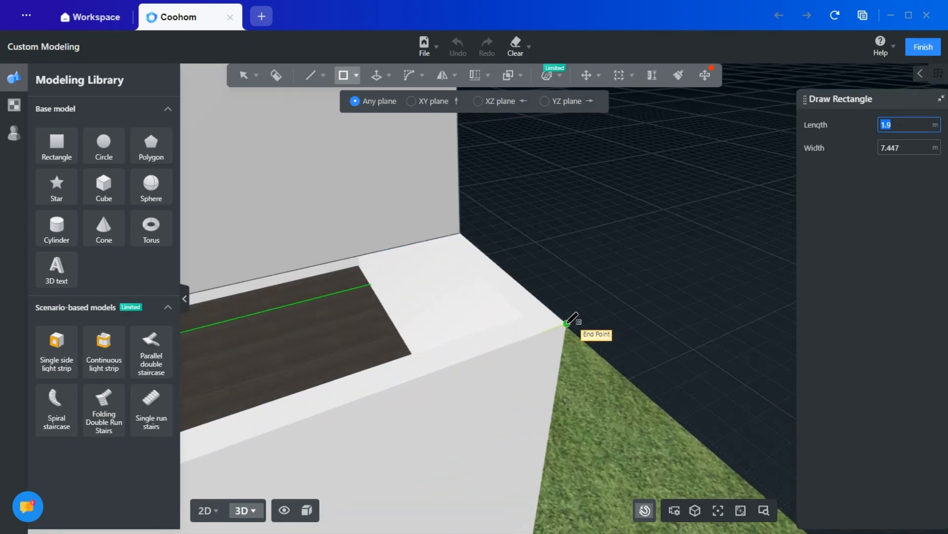
{"action": "left_click", "coordinate": [566, 324]}
{"action": "key", "text": "Escape"}
- Offset the new rectangular face beside the frame inward by about 0.24 m
{"action": "middle_click_drag", "start_coordinate": [441, 357], "coordinate": [599, 309]}
{"action": "scroll", "coordinate": [599, 309], "scroll_direction": "down", "scroll_amount": 4}
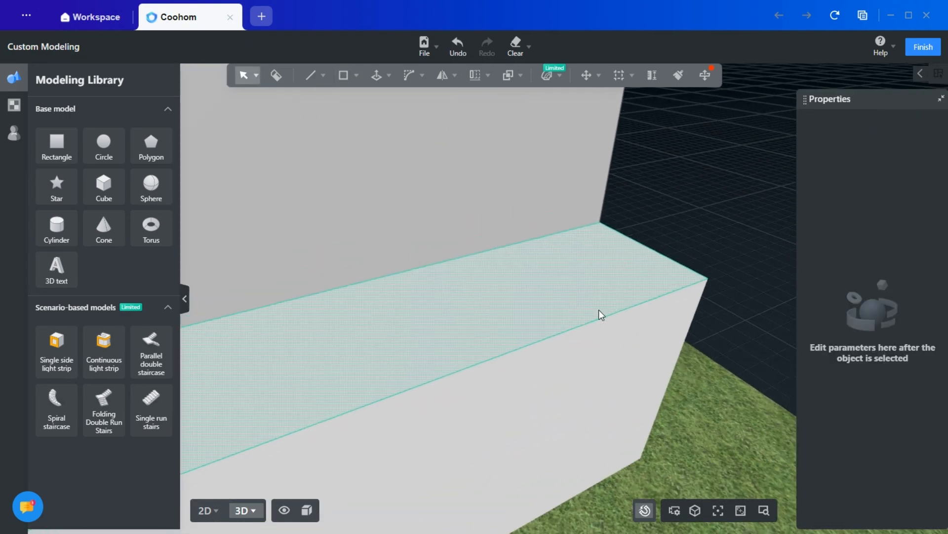
{"action": "middle_click_drag", "start_coordinate": [345, 476], "coordinate": [535, 411]}
{"action": "scroll", "coordinate": [535, 411], "scroll_direction": "down", "scroll_amount": 4}
{"action": "right_click_drag", "start_coordinate": [536, 411], "coordinate": [586, 401]}
{"action": "middle_click_drag", "start_coordinate": [586, 401], "coordinate": [513, 422]}
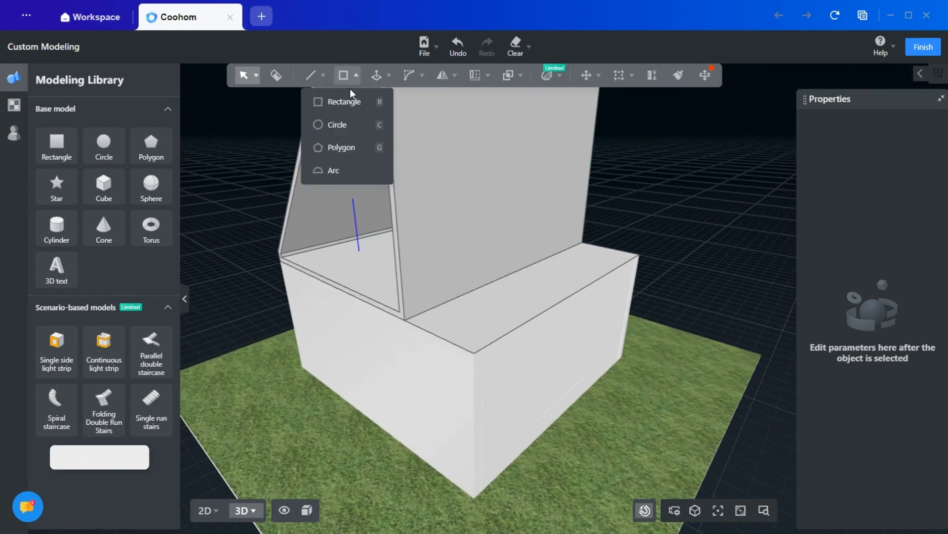
{"action": "mouse_move", "coordinate": [377, 79]}
{"action": "left_click", "coordinate": [385, 155]}
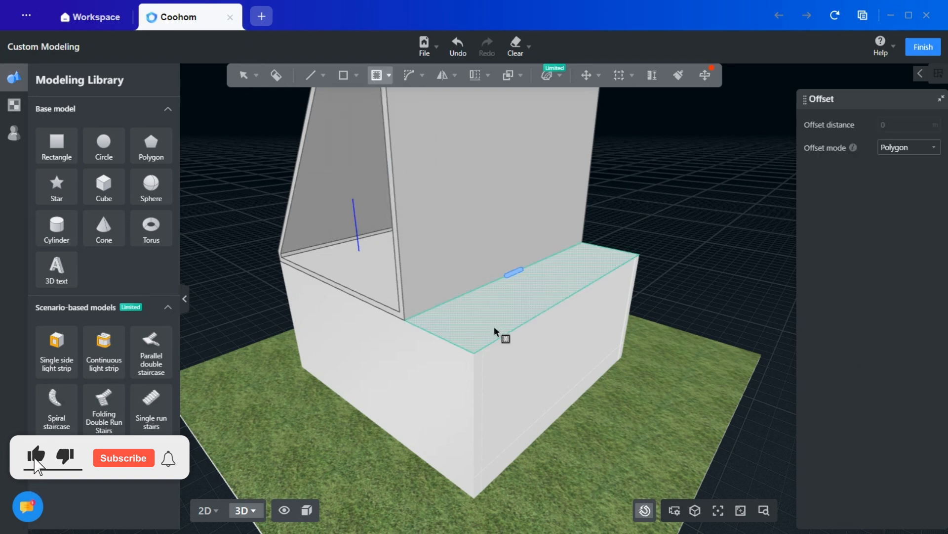
{"action": "left_click", "coordinate": [480, 324]}
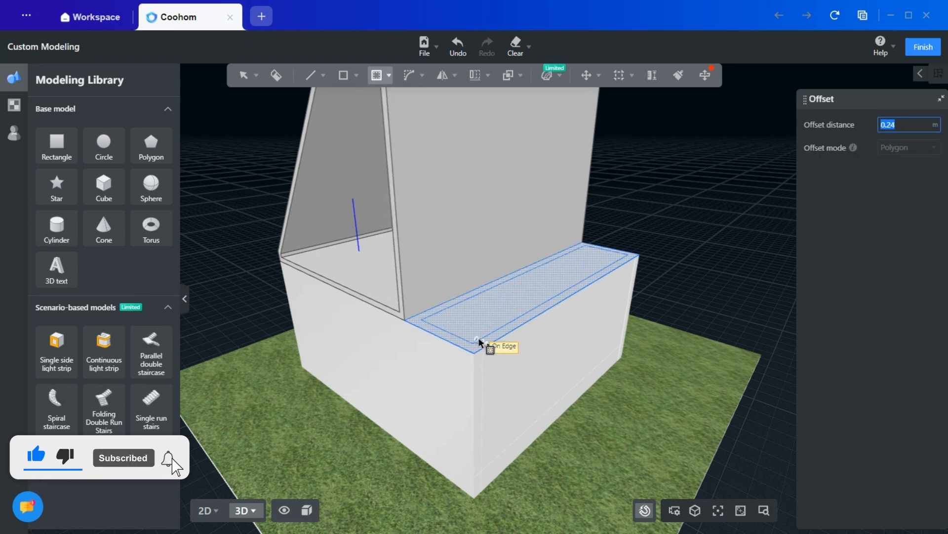
{"action": "scroll", "coordinate": [474, 341], "scroll_direction": "up", "scroll_amount": 3}
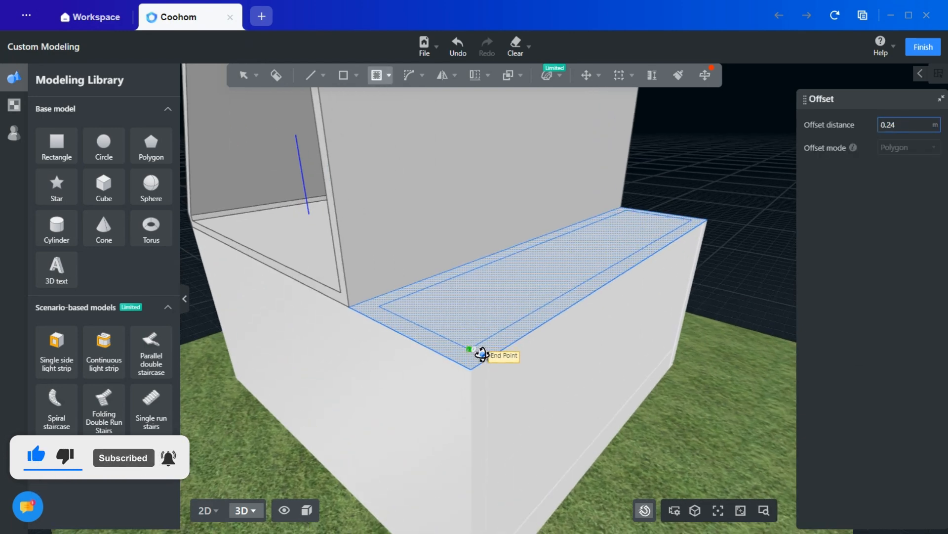
{"action": "left_click", "coordinate": [475, 348]}
{"action": "key", "text": "Escape"}
- Draw a short line from the inner rectangle's corner at the open triangular end to the base edge of the frame's vertical side
{"action": "scroll", "coordinate": [469, 348], "scroll_direction": "down", "scroll_amount": 3}
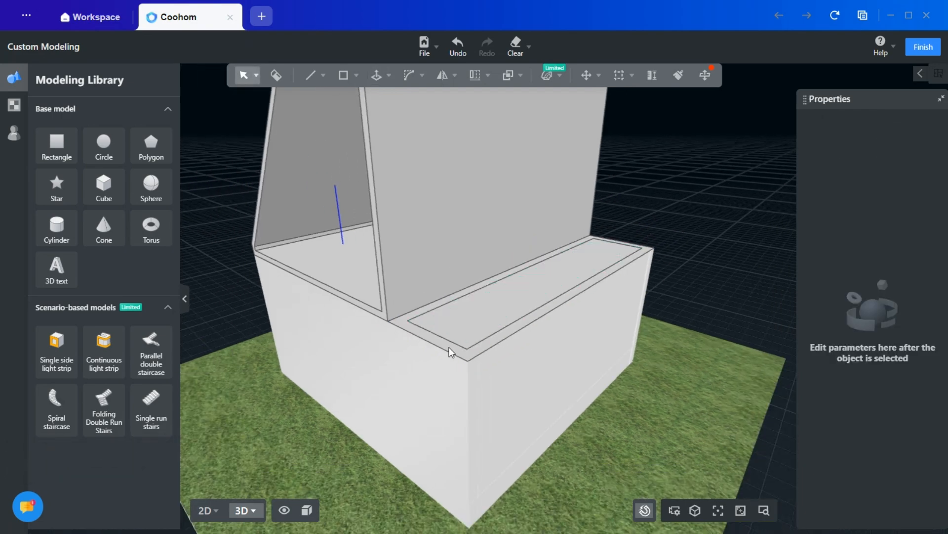
{"action": "scroll", "coordinate": [450, 346], "scroll_direction": "up", "scroll_amount": 5}
{"action": "mouse_move", "coordinate": [316, 67]}
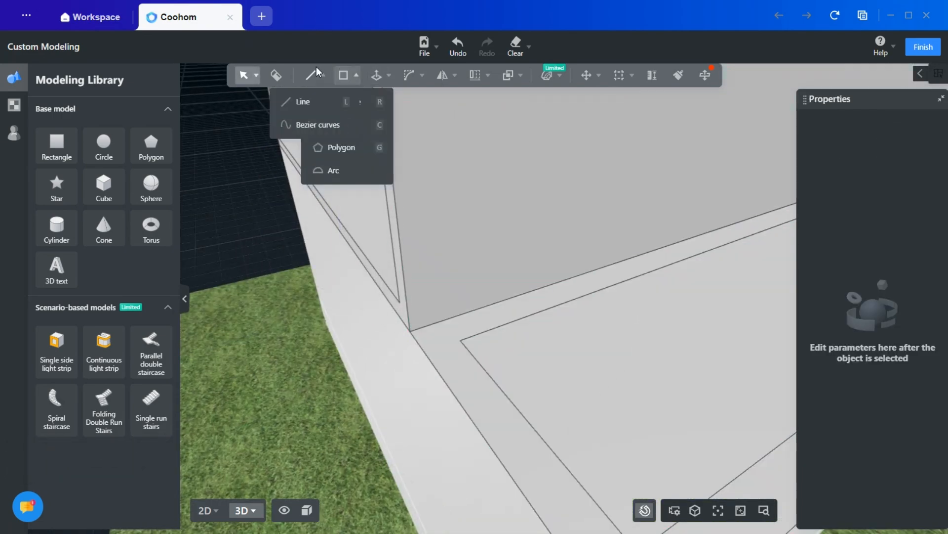
{"action": "left_click", "coordinate": [310, 103]}
{"action": "left_click", "coordinate": [474, 347]}
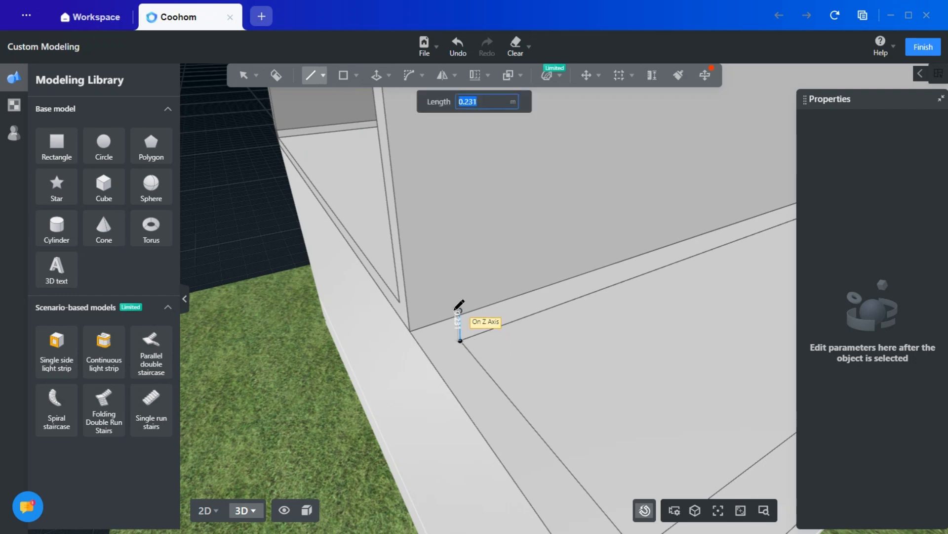
{"action": "left_click", "coordinate": [445, 320]}
- Try to connect the inner rectangle's opposite back corner to the base of the frame's vertical side with a line
{"action": "middle_click_drag", "start_coordinate": [680, 335], "coordinate": [470, 392]}
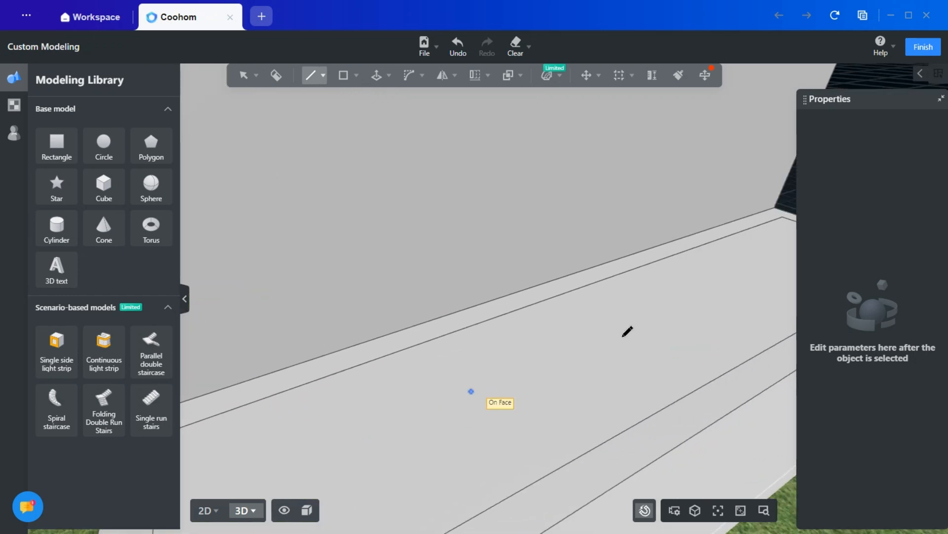
{"action": "middle_click_drag", "start_coordinate": [625, 335], "coordinate": [398, 432]}
{"action": "scroll", "coordinate": [613, 297], "scroll_direction": "up", "scroll_amount": 5}
{"action": "left_click", "coordinate": [560, 308]}
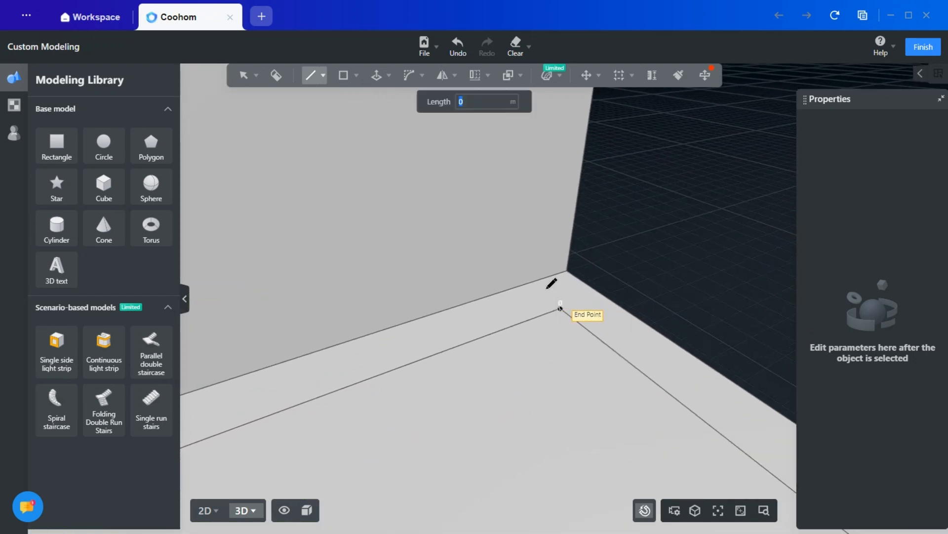
{"action": "left_click", "coordinate": [533, 285]}
{"action": "key", "text": "Escape"}
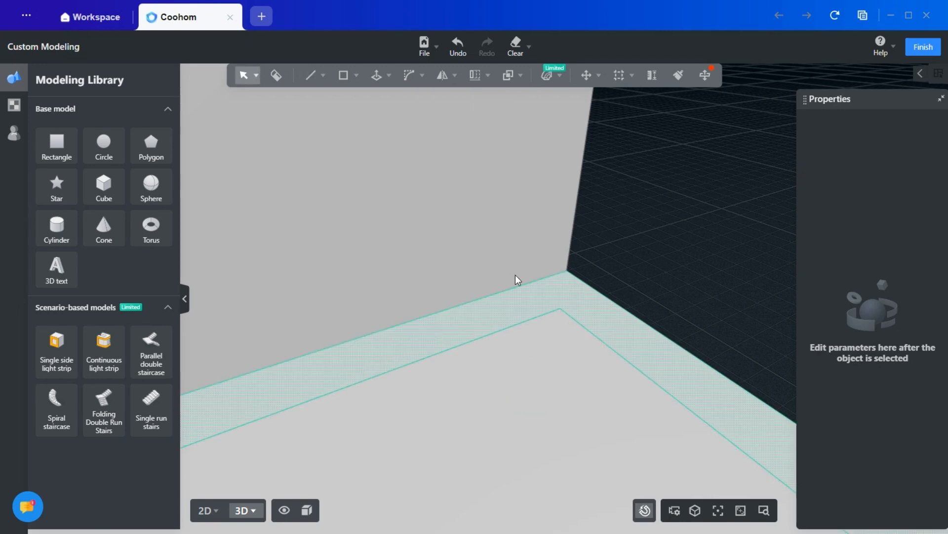
- Draw a short line from the inner rectangle's opposite back corner to the frame's base edge, splitting off the U-shaped border
{"action": "left_click", "coordinate": [323, 75]}
{"action": "left_click", "coordinate": [309, 105]}
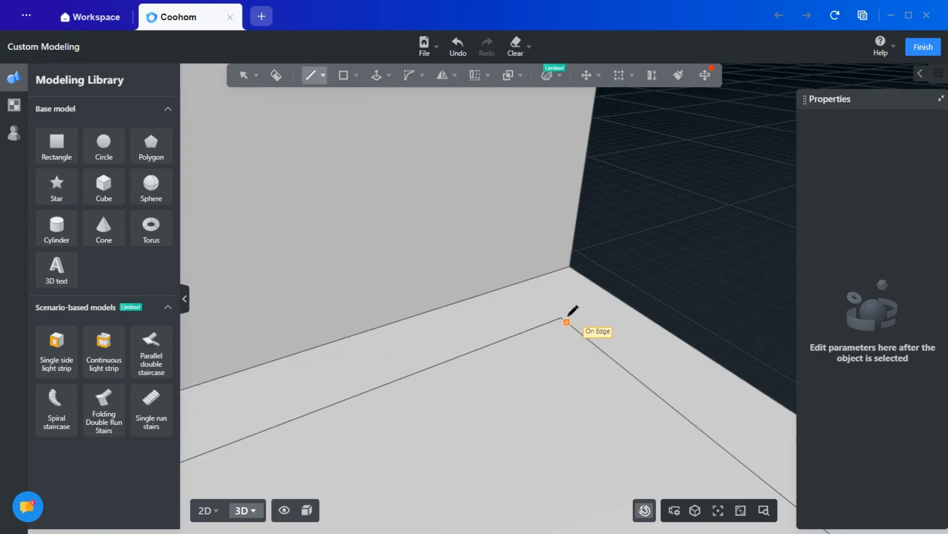
{"action": "left_click", "coordinate": [561, 318]}
{"action": "left_click", "coordinate": [519, 282]}
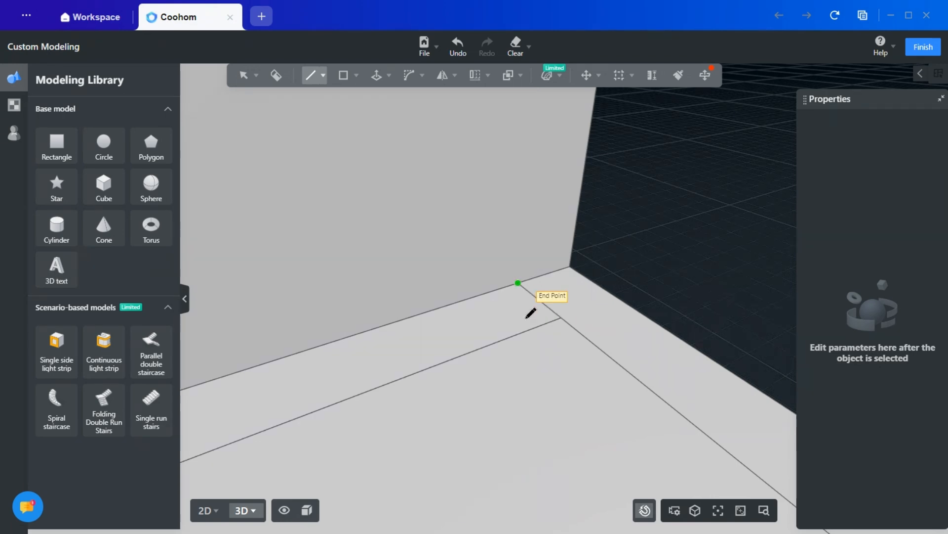
{"action": "key", "text": "Escape"}
- Push/Pull the U-shaped outer border upward by 0.8 m to form a parapet around the flat strip
{"action": "middle_click_drag", "start_coordinate": [541, 375], "coordinate": [568, 417]}
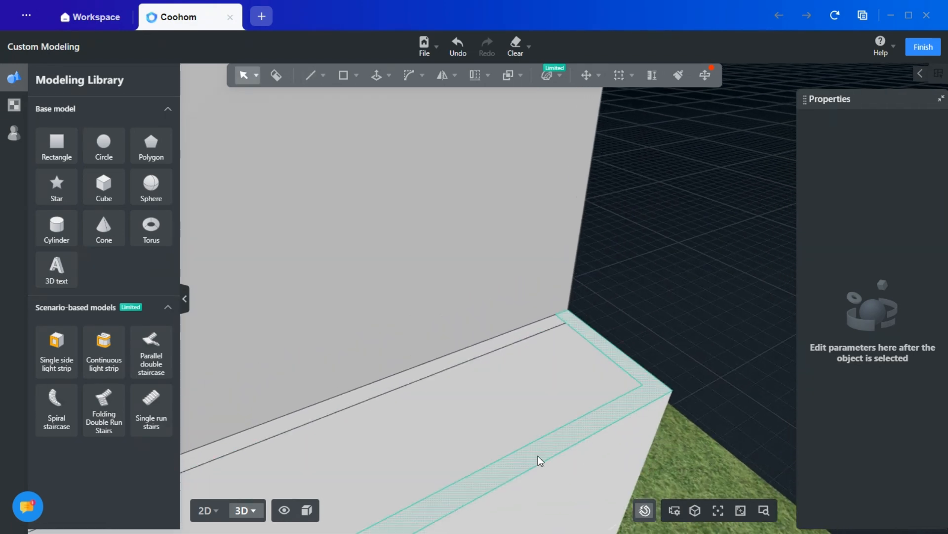
{"action": "middle_click_drag", "start_coordinate": [504, 402], "coordinate": [583, 331]}
{"action": "scroll", "coordinate": [570, 332], "scroll_direction": "down", "scroll_amount": 3}
{"action": "right_click_drag", "start_coordinate": [570, 333], "coordinate": [476, 311]}
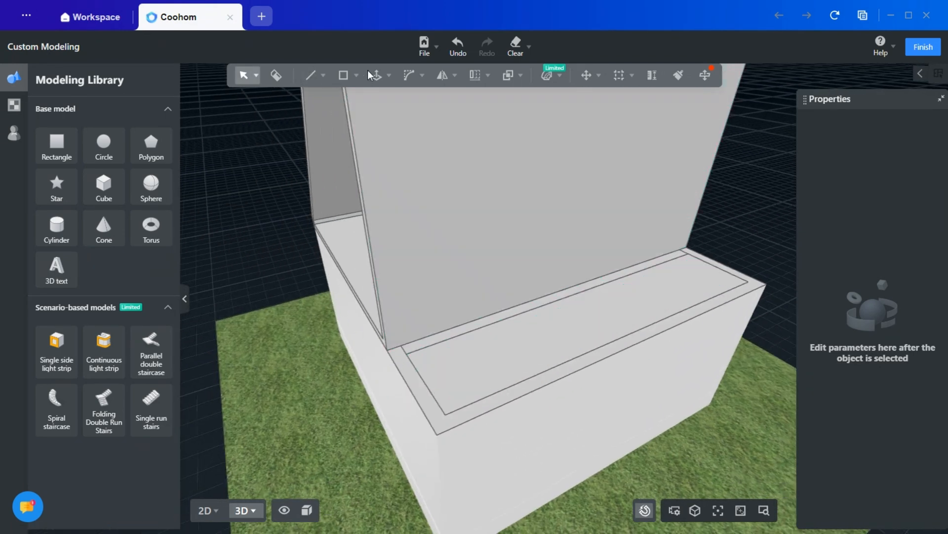
{"action": "left_click", "coordinate": [389, 75]}
{"action": "left_click", "coordinate": [375, 99]}
{"action": "left_click", "coordinate": [424, 396]}
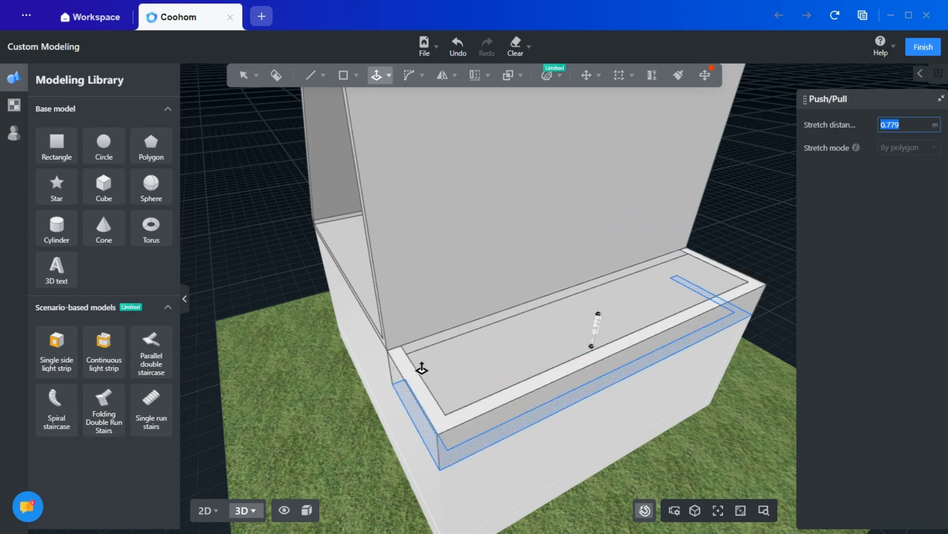
{"action": "right_click_drag", "start_coordinate": [446, 277], "coordinate": [657, 252]}
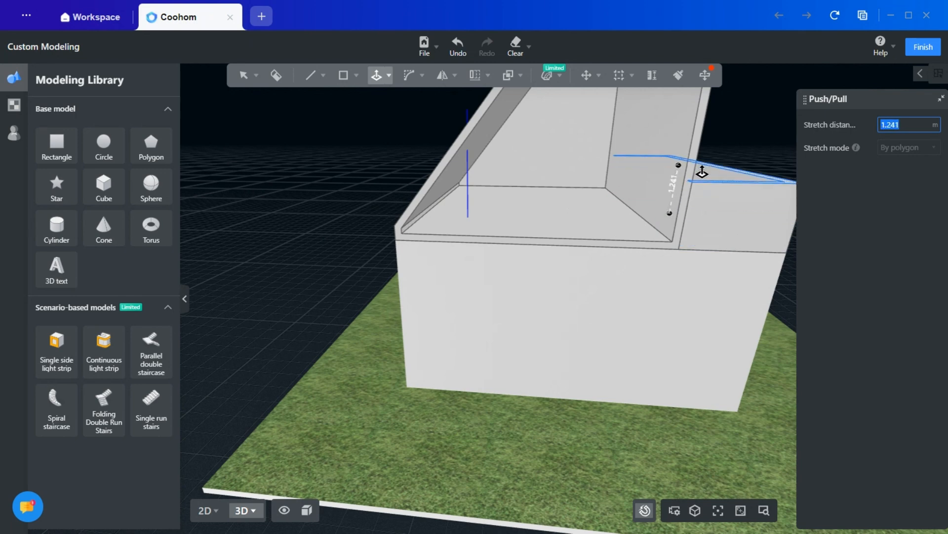
{"action": "right_click_drag", "start_coordinate": [705, 184], "coordinate": [523, 253]}
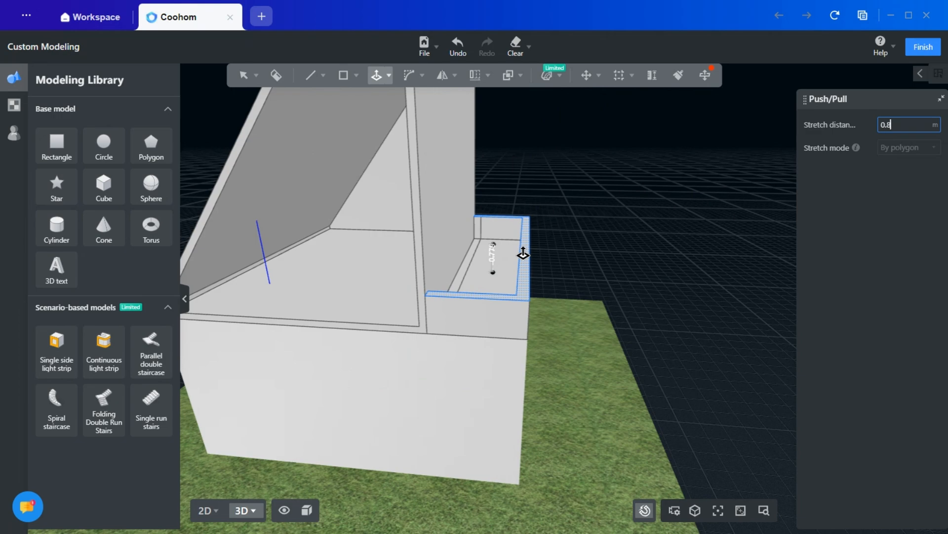
{"action": "key", "text": "Return"}
{"action": "key", "text": "Escape"}
- Undo the last change to the model
{"action": "scroll", "coordinate": [627, 320], "scroll_direction": "down", "scroll_amount": 3}
{"action": "left_click", "coordinate": [685, 393]}
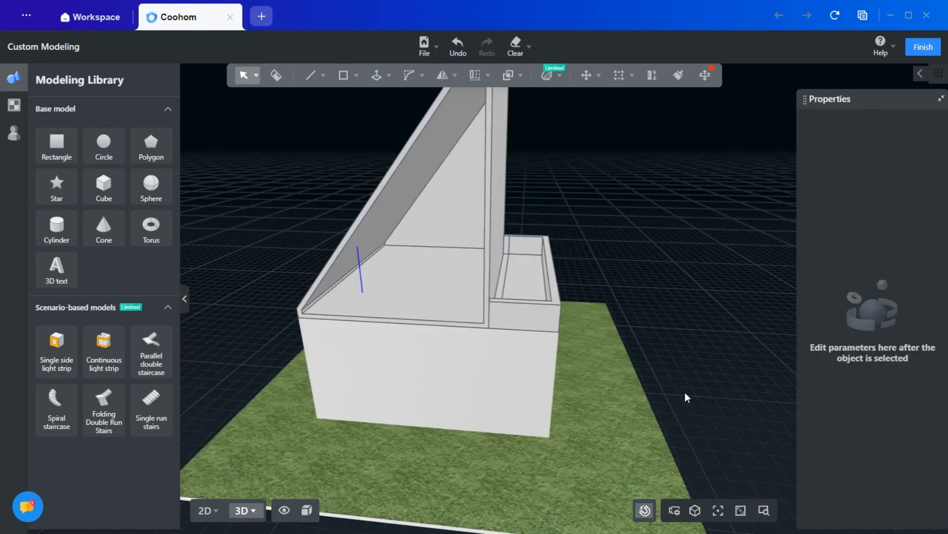
{"action": "right_click_drag", "start_coordinate": [684, 396], "coordinate": [361, 363]}
{"action": "key", "text": "ctrl+z"}
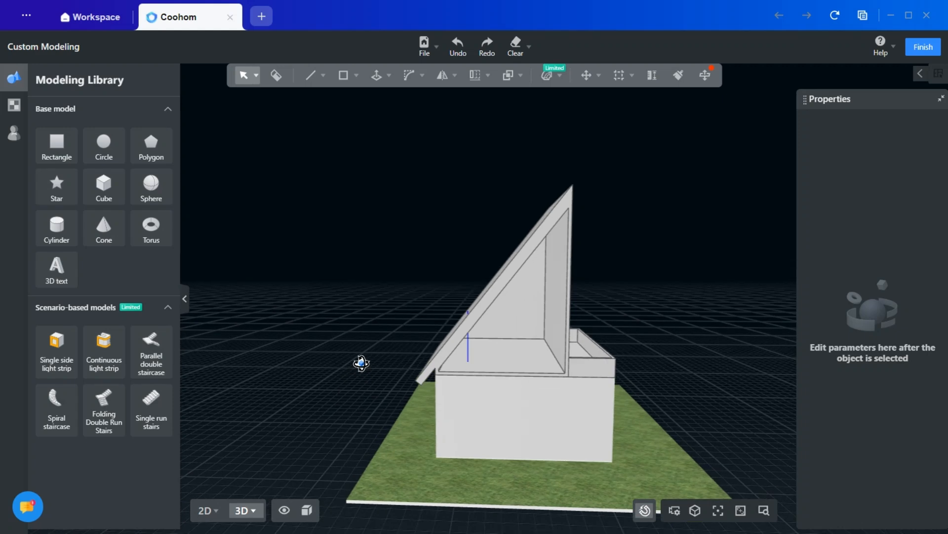
{"action": "right_click_drag", "start_coordinate": [423, 252], "coordinate": [430, 277]}
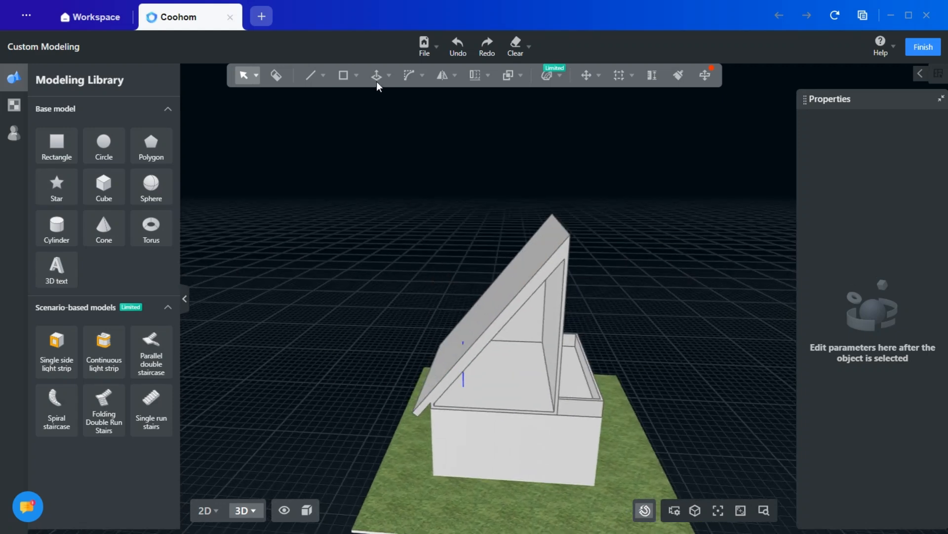
{"action": "mouse_move", "coordinate": [377, 81]}
{"action": "left_click", "coordinate": [365, 101]}
{"action": "left_click", "coordinate": [489, 303]}
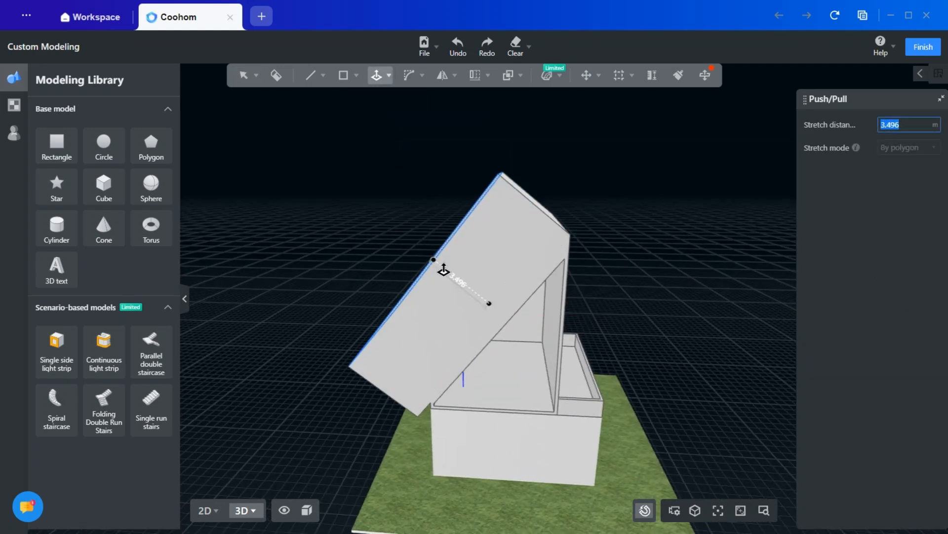
{"action": "key", "text": "Escape"}
{"action": "right_click_drag", "start_coordinate": [464, 352], "coordinate": [427, 355]}
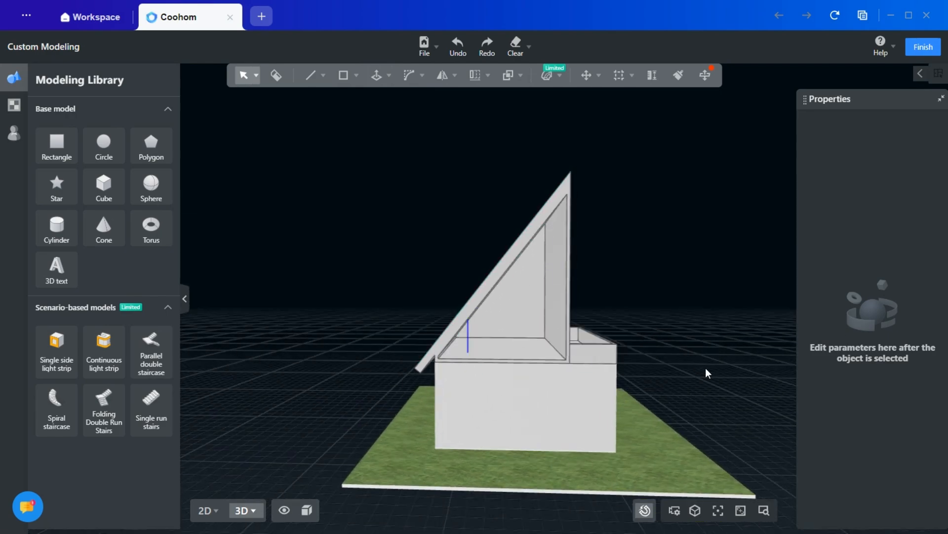
- Hide the surrounding house model so that only the custom-modelled roof and terrace are displayed
{"action": "mouse_move", "coordinate": [706, 368]}
{"action": "right_mouse_down"}
{"action": "mouse_move", "coordinate": [646, 402]}
{"action": "mouse_move", "coordinate": [700, 383]}
{"action": "mouse_move", "coordinate": [709, 371]}
{"action": "right_mouse_up"}
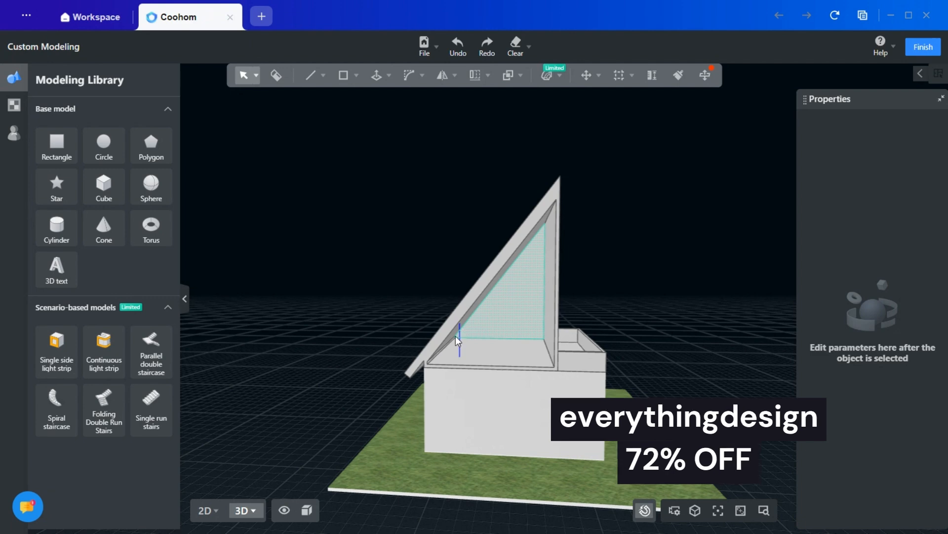
{"action": "left_click", "coordinate": [284, 511]}
{"action": "left_click", "coordinate": [252, 447]}
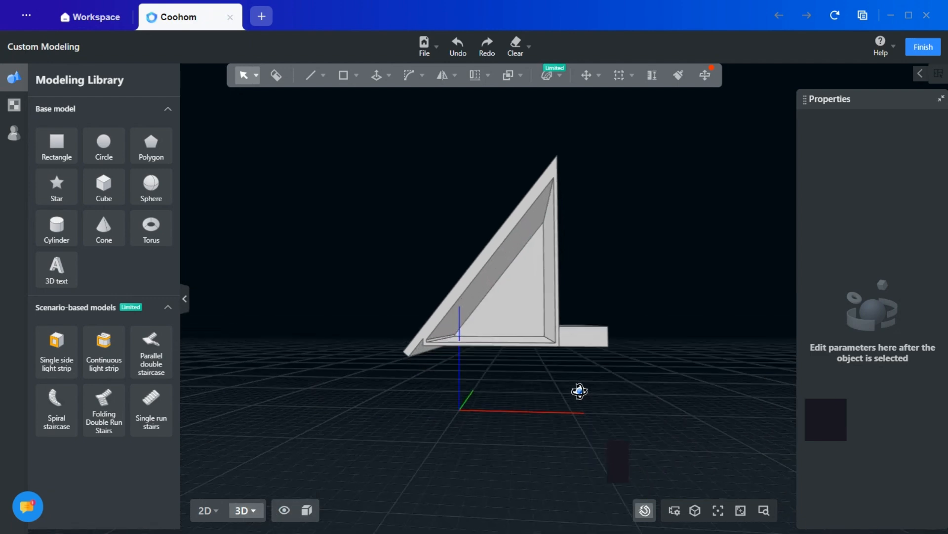
{"action": "right_click_drag", "start_coordinate": [578, 392], "coordinate": [460, 416]}
- Draw a circle with a 0.9 m radius on the floor inside the triangular roof, near the back corner under the slope
{"action": "scroll", "coordinate": [529, 406], "scroll_direction": "up", "scroll_amount": 8}
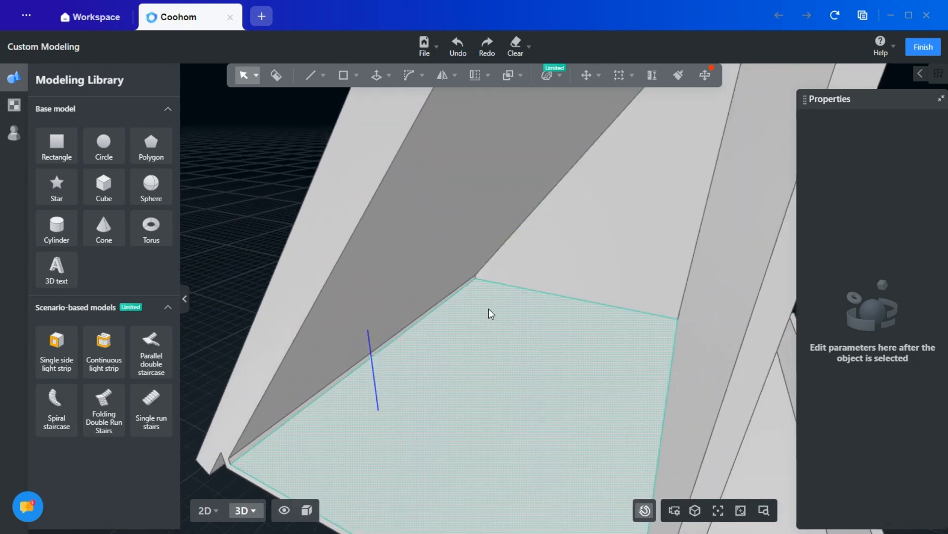
{"action": "scroll", "coordinate": [483, 316], "scroll_direction": "up", "scroll_amount": 5}
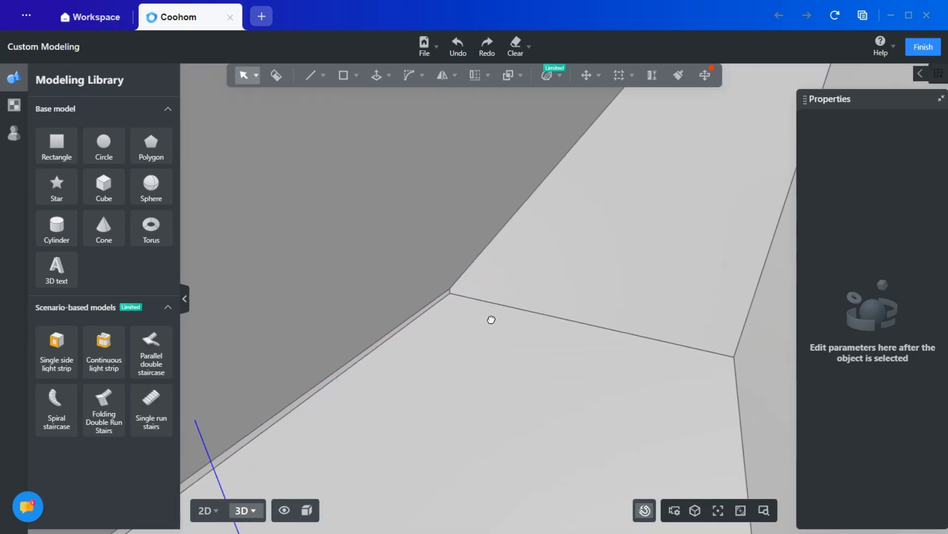
{"action": "scroll", "coordinate": [485, 336], "scroll_direction": "down", "scroll_amount": 2}
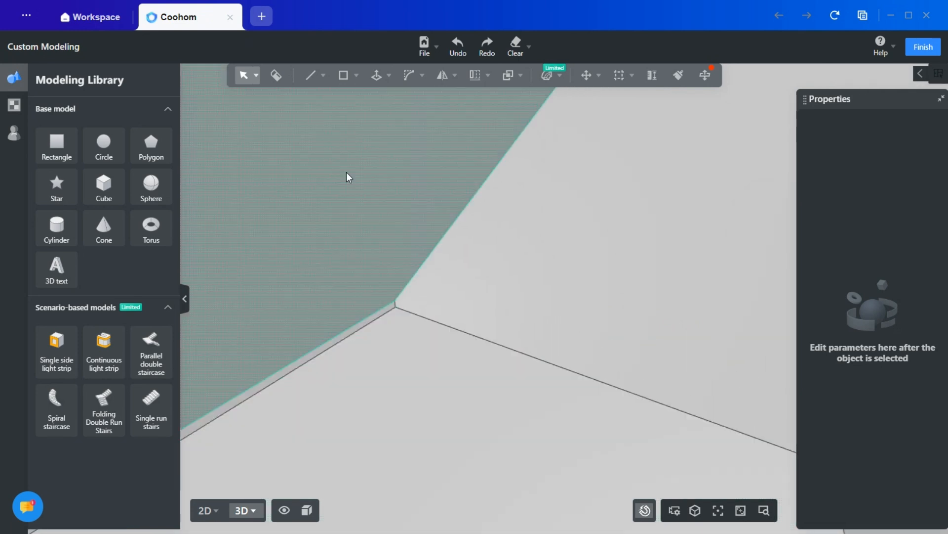
{"action": "left_click", "coordinate": [356, 75]}
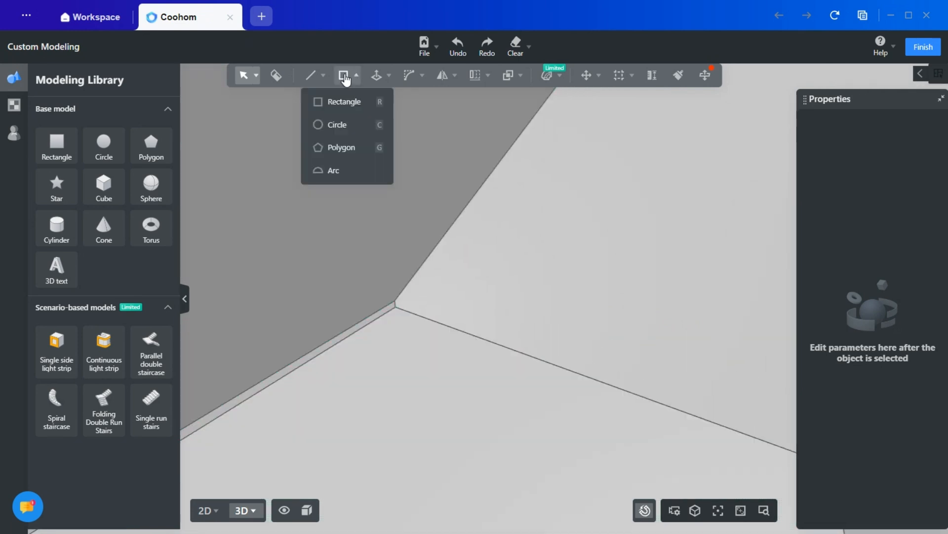
{"action": "left_click", "coordinate": [341, 124]}
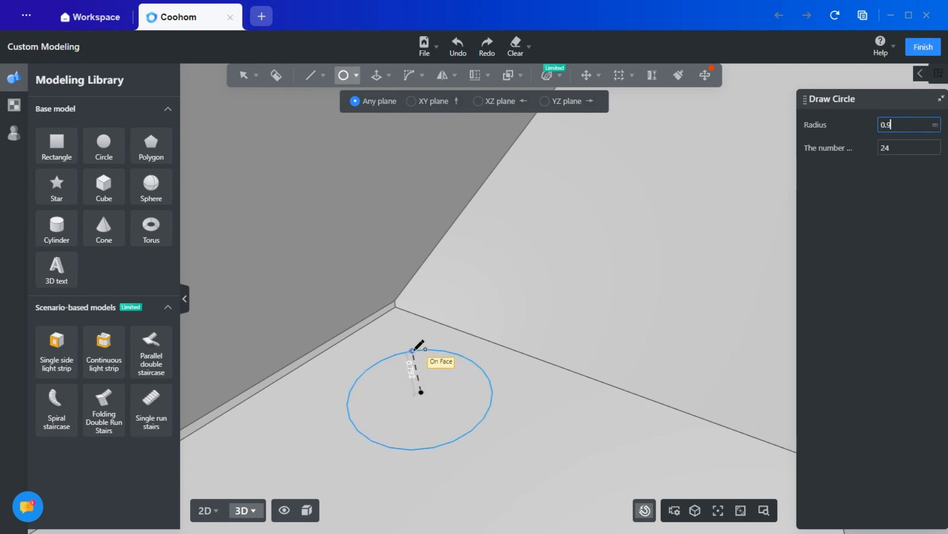
{"action": "key", "text": "Return"}
{"action": "key", "text": "Escape"}
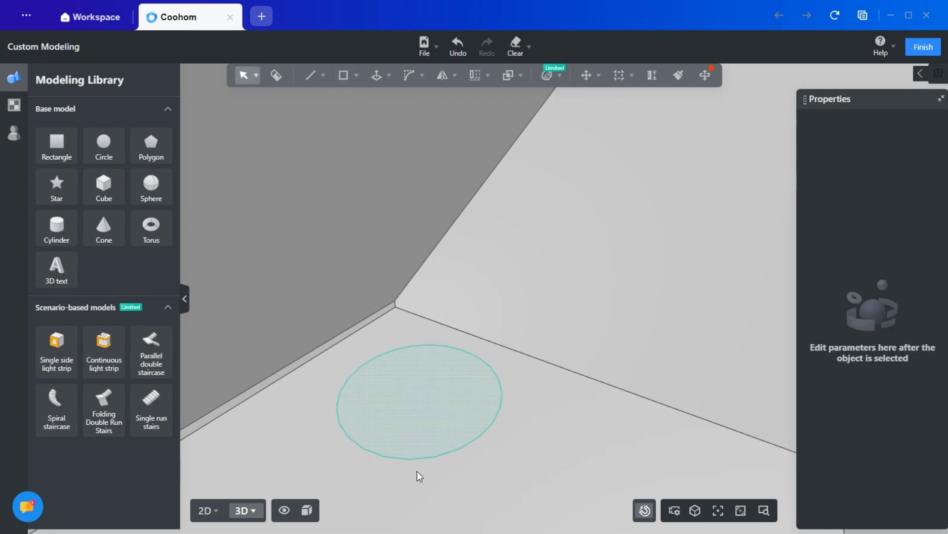
- Move the circular face about 0.45 m across the floor toward the sloped roof side
{"action": "right_click_drag", "start_coordinate": [417, 472], "coordinate": [506, 268]}
{"action": "left_click", "coordinate": [506, 268]}
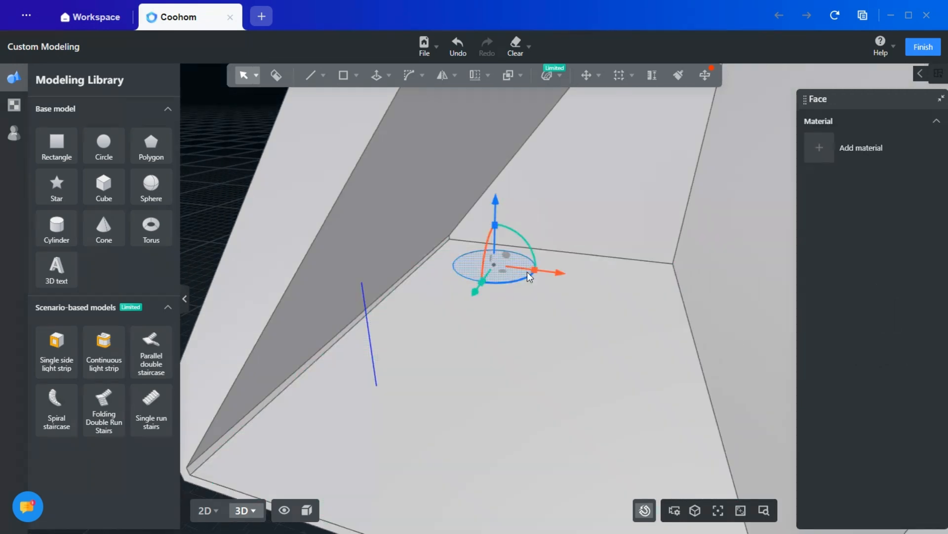
{"action": "left_click_drag", "start_coordinate": [564, 273], "coordinate": [552, 273]}
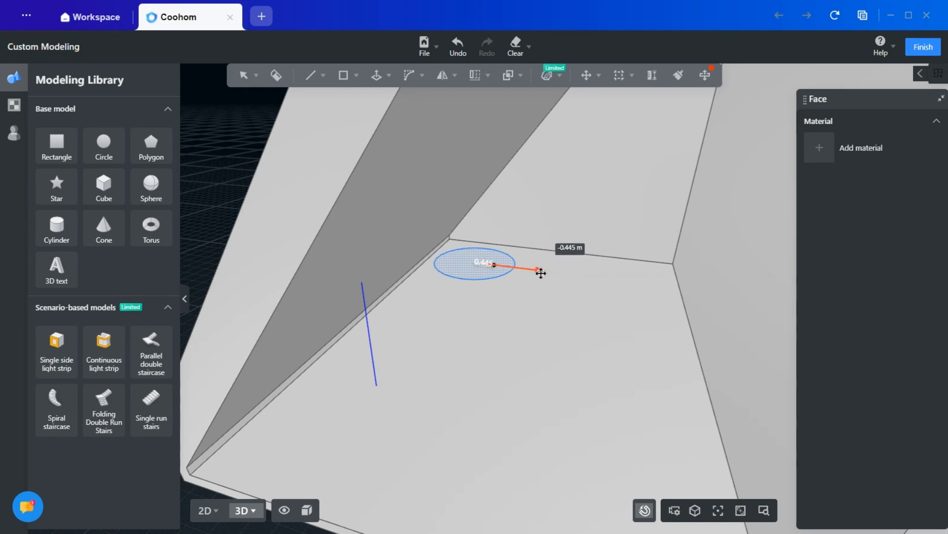
{"action": "left_click_drag", "start_coordinate": [542, 273], "coordinate": [541, 273]}
- Push/Pull the circular face down through the floor slab to cut a round opening
{"action": "right_click_drag", "start_coordinate": [511, 321], "coordinate": [553, 311]}
{"action": "left_click", "coordinate": [387, 75]}
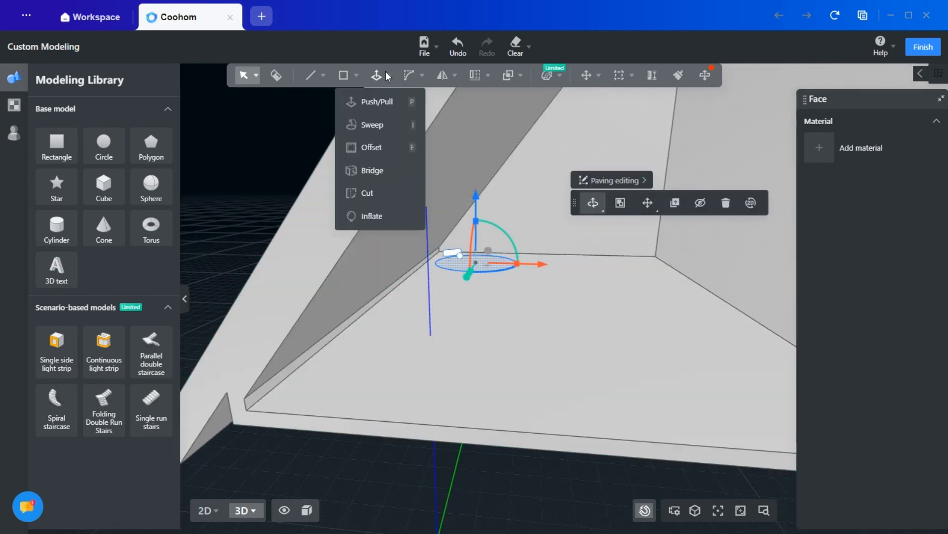
{"action": "left_click", "coordinate": [375, 101]}
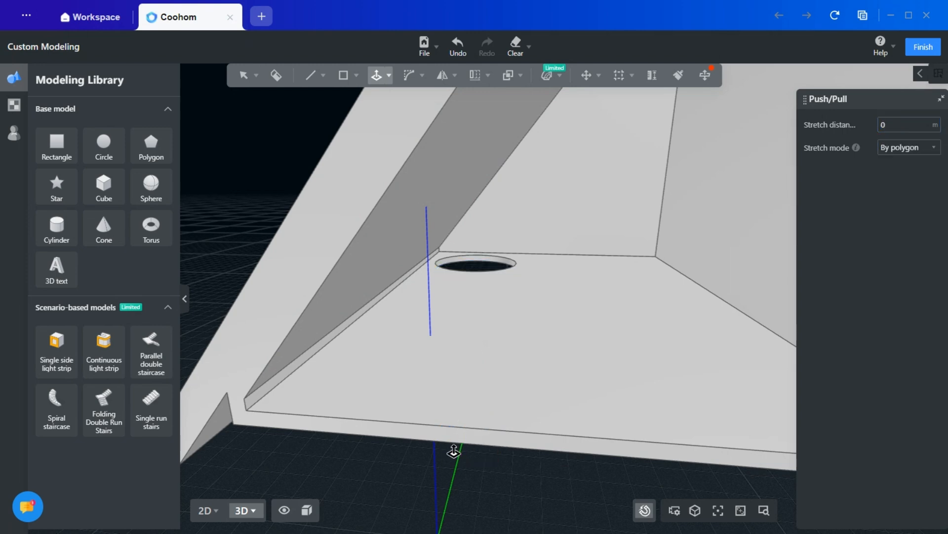
{"action": "key", "text": "Escape"}
{"action": "right_click_drag", "start_coordinate": [546, 294], "coordinate": [533, 314]}
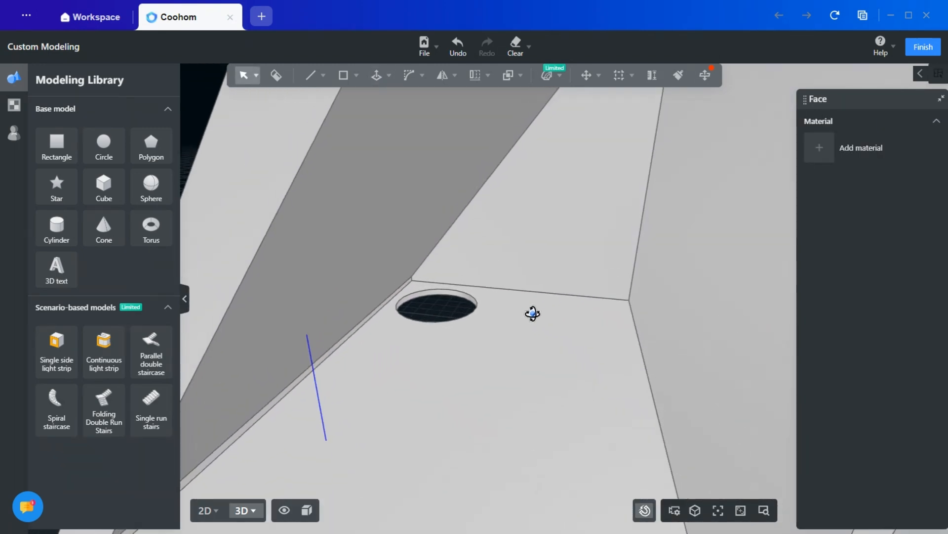
{"action": "right_click_drag", "start_coordinate": [495, 383], "coordinate": [518, 386]}
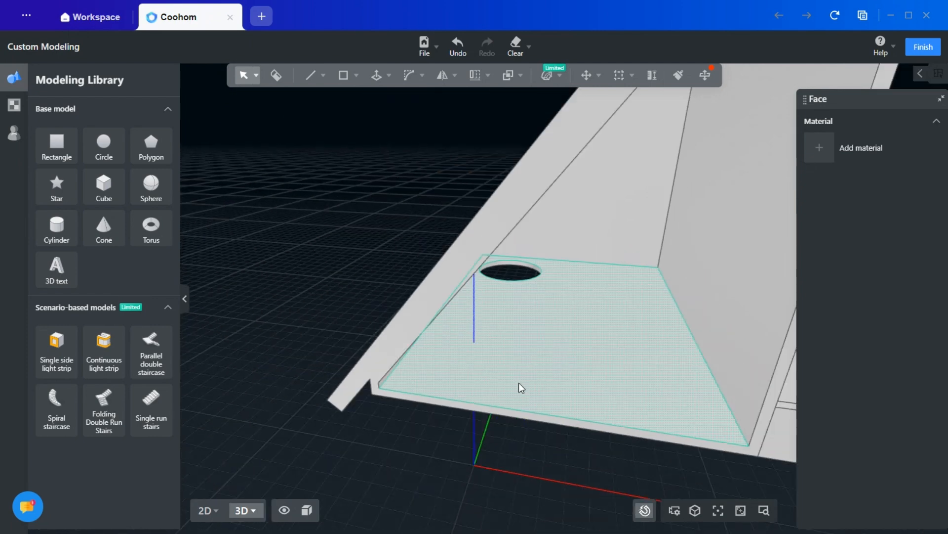
- Display the surrounding house model again and view the round floor opening together with the rooms
{"action": "left_click", "coordinate": [285, 510]}
{"action": "left_click", "coordinate": [251, 446]}
{"action": "right_click_drag", "start_coordinate": [353, 479], "coordinate": [656, 372]}
{"action": "middle_click_drag", "start_coordinate": [491, 320], "coordinate": [513, 448]}
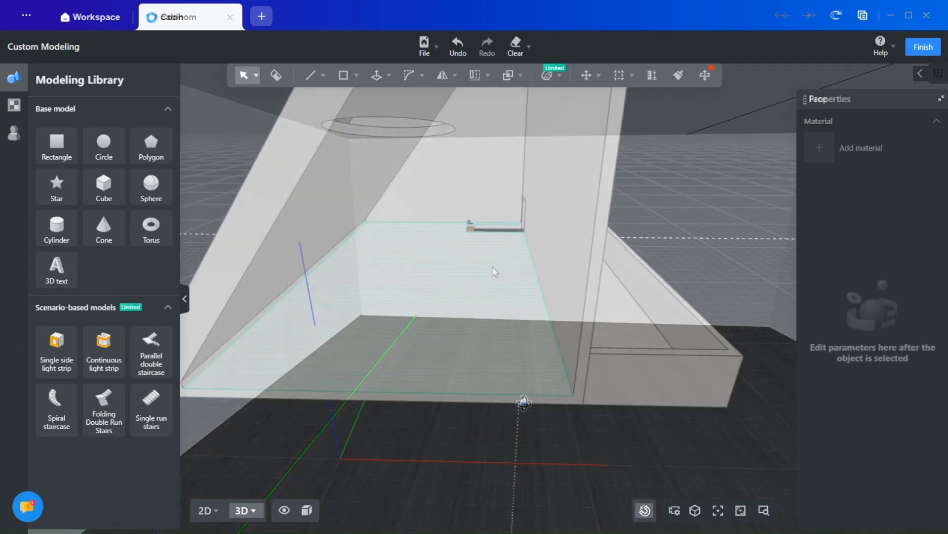
- Examine the stair opening in the back corner of the floor and its position relative to the sloped side
{"action": "scroll", "coordinate": [505, 254], "scroll_direction": "up", "scroll_amount": 6}
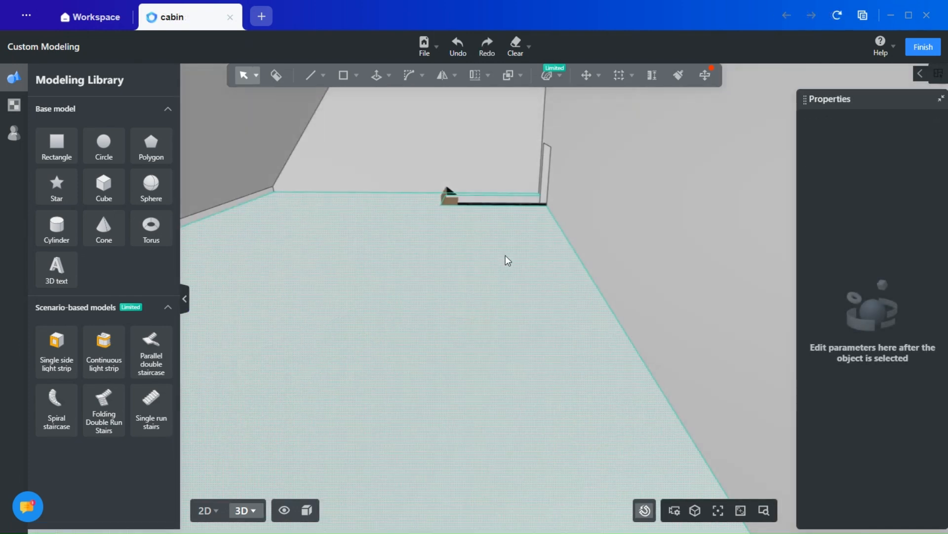
{"action": "mouse_move", "coordinate": [505, 256]}
{"action": "right_mouse_down"}
{"action": "mouse_move", "coordinate": [504, 264]}
{"action": "mouse_move", "coordinate": [512, 243]}
{"action": "right_mouse_up"}
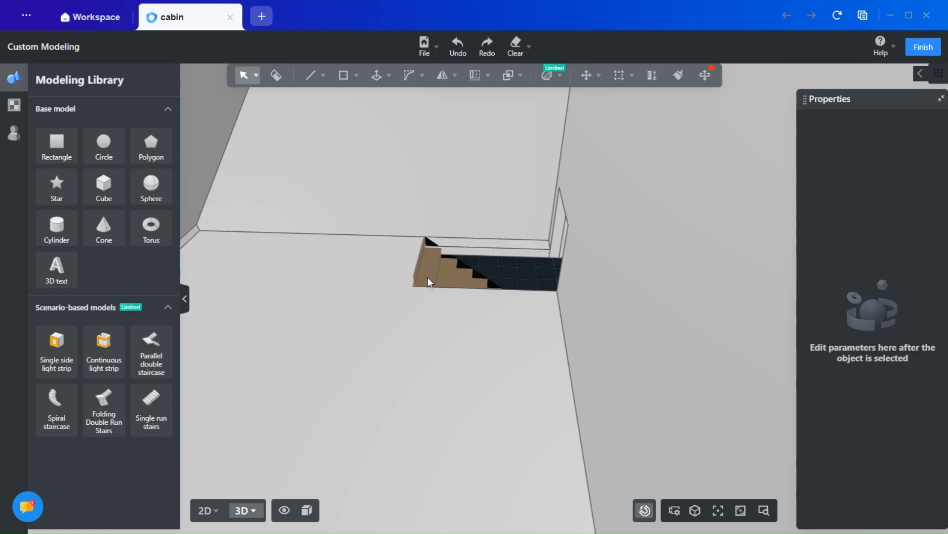
{"action": "right_click_drag", "start_coordinate": [506, 328], "coordinate": [438, 168]}
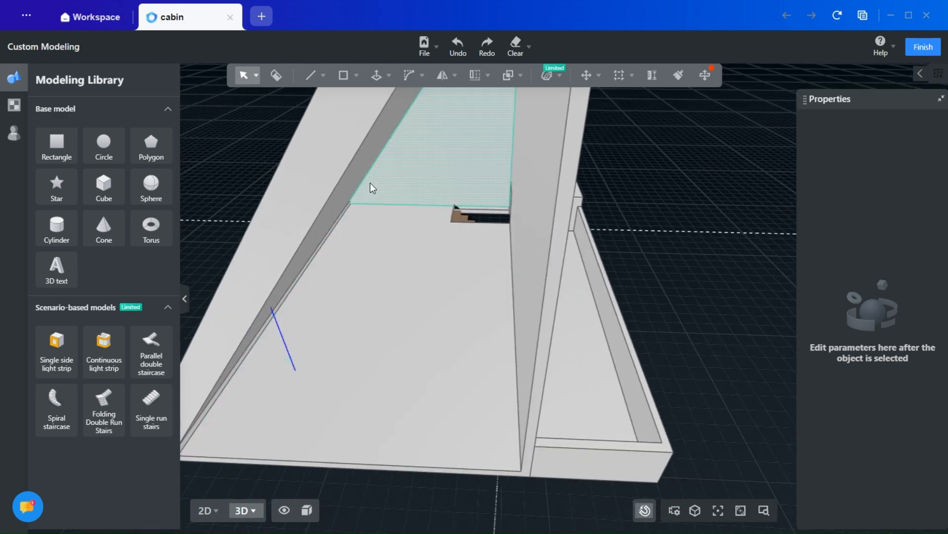
{"action": "scroll", "coordinate": [385, 188], "scroll_direction": "up", "scroll_amount": 4}
{"action": "middle_click_drag", "start_coordinate": [394, 191], "coordinate": [390, 197]}
{"action": "mouse_move", "coordinate": [350, 82]}
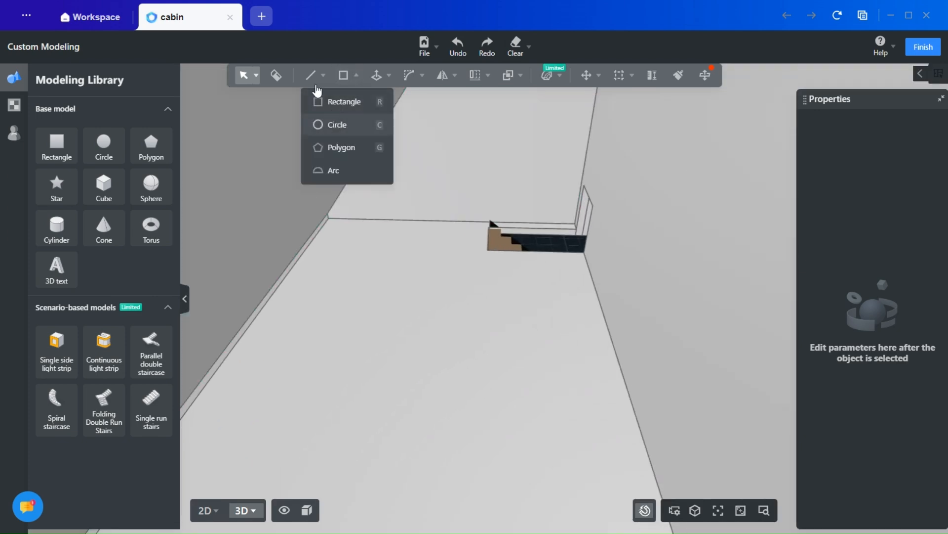
- Place a guide line across the floor, parallel to the edge under the sloped roof and short of the stair opening
{"action": "mouse_move", "coordinate": [615, 91]}
{"action": "scroll", "coordinate": [309, 259], "scroll_direction": "up", "scroll_amount": 3}
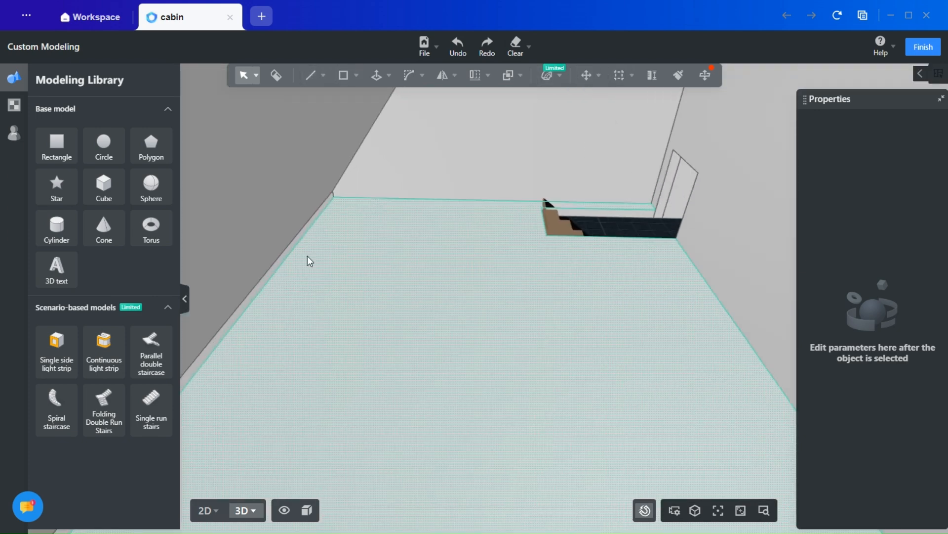
{"action": "left_click", "coordinate": [615, 101]}
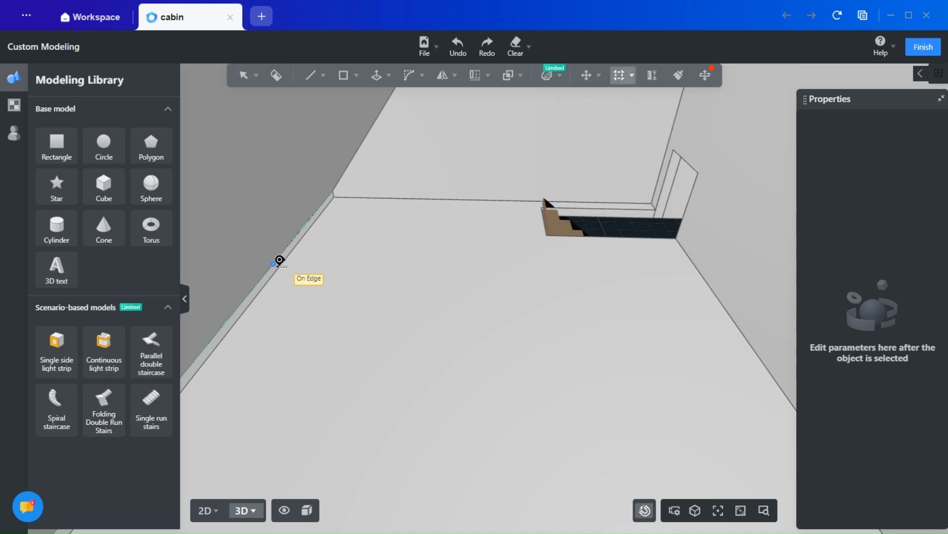
{"action": "scroll", "coordinate": [283, 267], "scroll_direction": "up", "scroll_amount": 2}
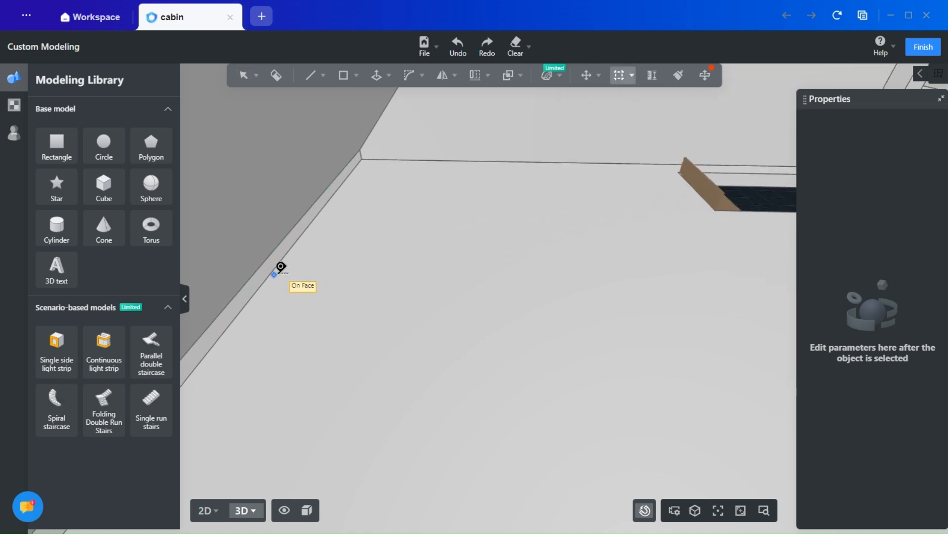
{"action": "left_click", "coordinate": [278, 265]}
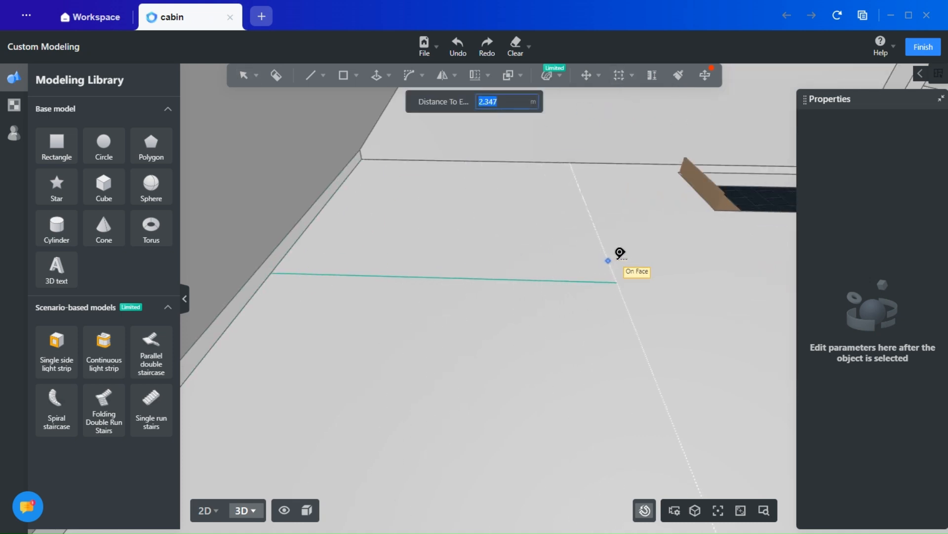
{"action": "middle_click_drag", "start_coordinate": [615, 260], "coordinate": [542, 262]}
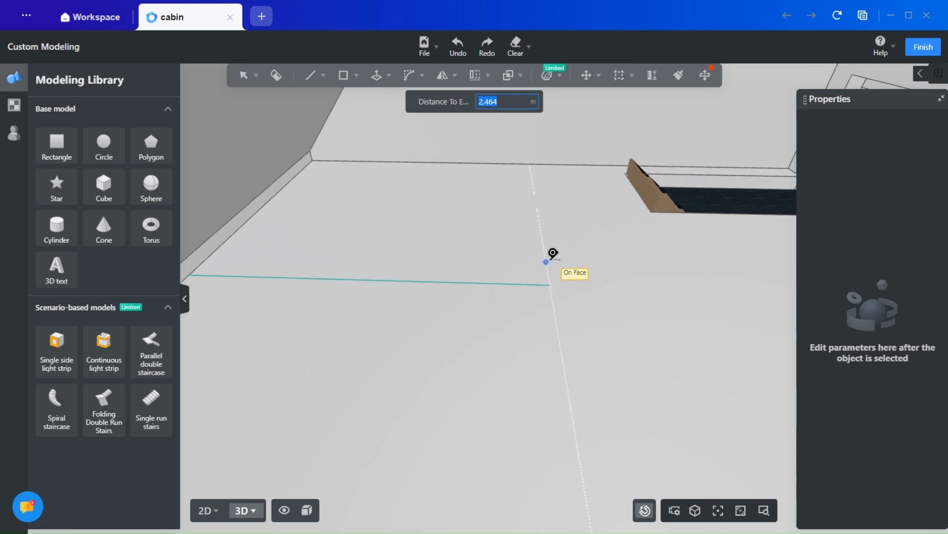
{"action": "scroll", "coordinate": [563, 259], "scroll_direction": "up", "scroll_amount": 3}
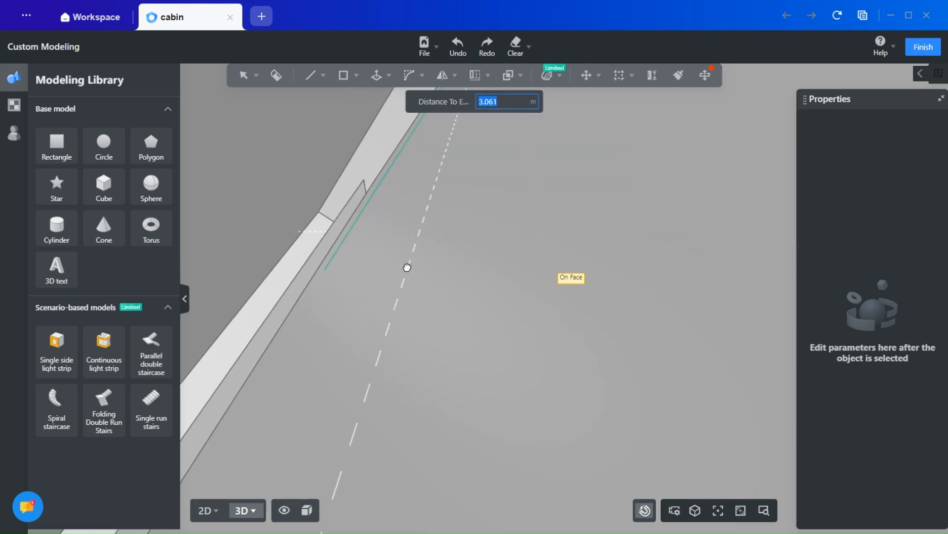
{"action": "scroll", "coordinate": [643, 316], "scroll_direction": "down", "scroll_amount": 5}
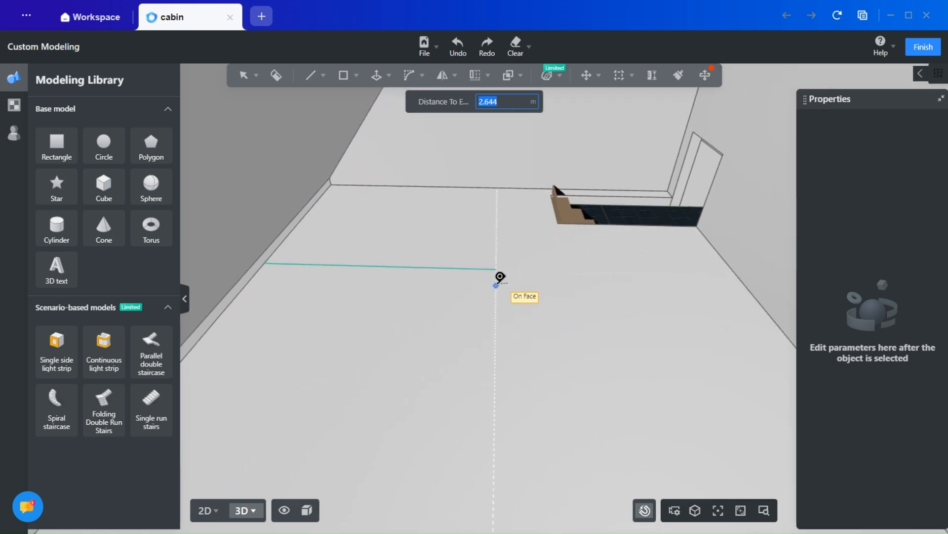
{"action": "left_click", "coordinate": [468, 283]}
{"action": "key", "text": "Escape"}
- Draw a vertical line about 3.07 m long on the back wall, from the guide line's end up to the sloped roof edge
{"action": "scroll", "coordinate": [496, 216], "scroll_direction": "down", "scroll_amount": 3}
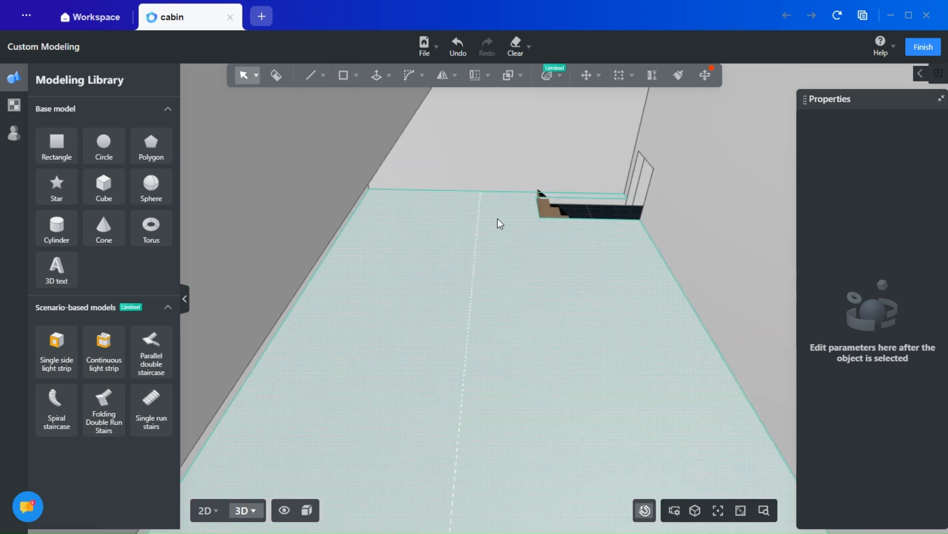
{"action": "middle_click_drag", "start_coordinate": [497, 219], "coordinate": [433, 305]}
{"action": "mouse_move", "coordinate": [311, 76]}
{"action": "left_click", "coordinate": [311, 103]}
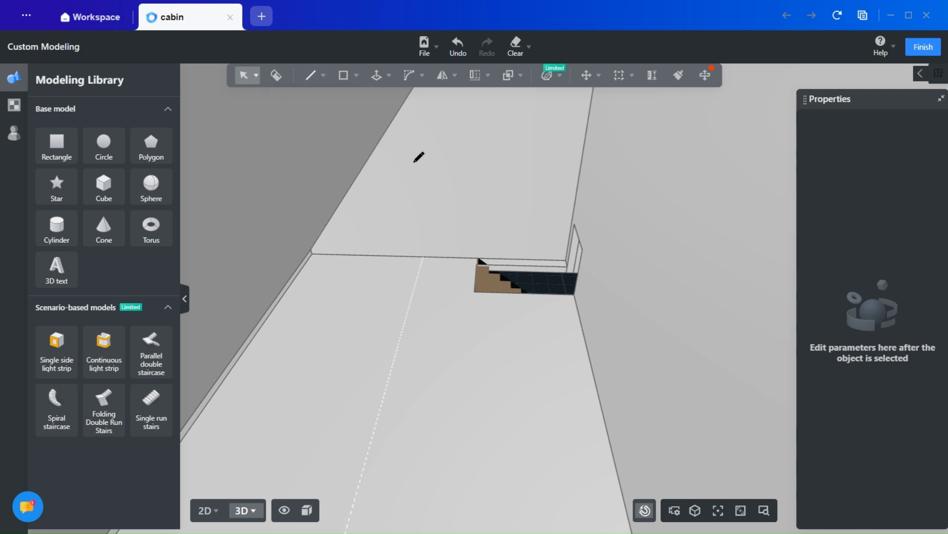
{"action": "scroll", "coordinate": [427, 250], "scroll_direction": "up", "scroll_amount": 5}
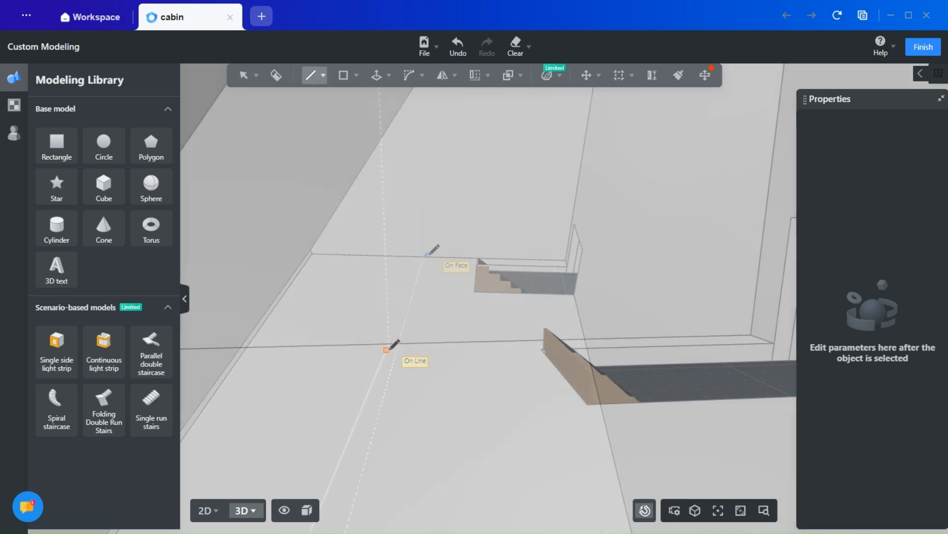
{"action": "left_click", "coordinate": [390, 343]}
{"action": "scroll", "coordinate": [391, 356], "scroll_direction": "up", "scroll_amount": 5}
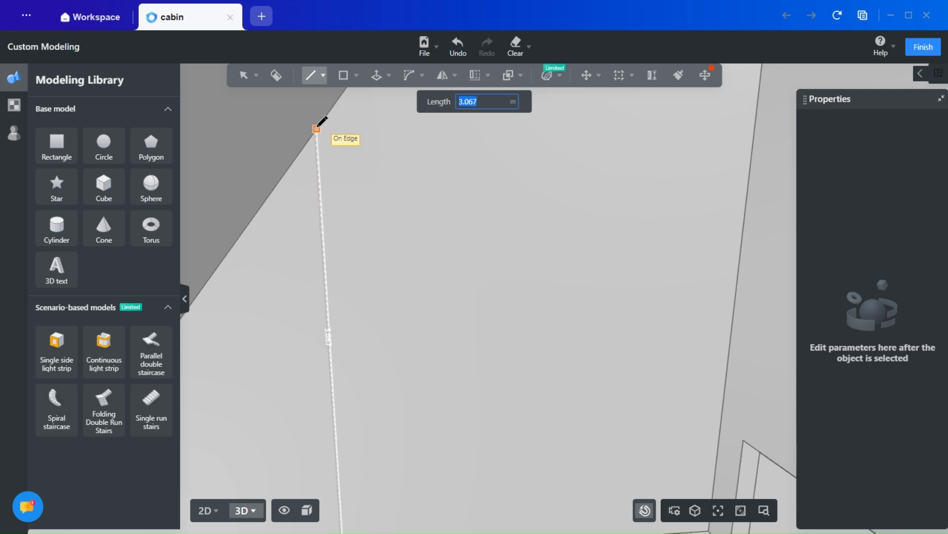
{"action": "left_click", "coordinate": [324, 145]}
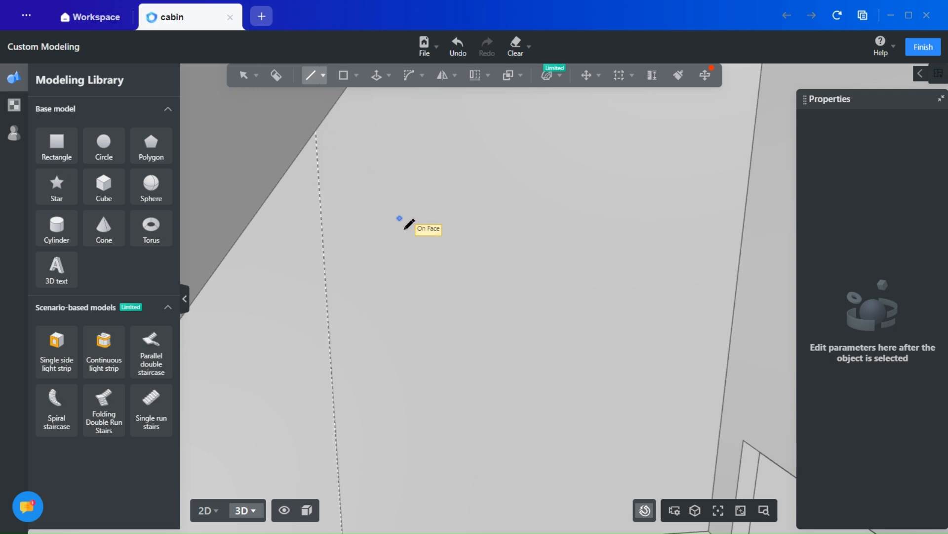
{"action": "key", "text": "Escape"}
{"action": "scroll", "coordinate": [297, 290], "scroll_direction": "down", "scroll_amount": 10}
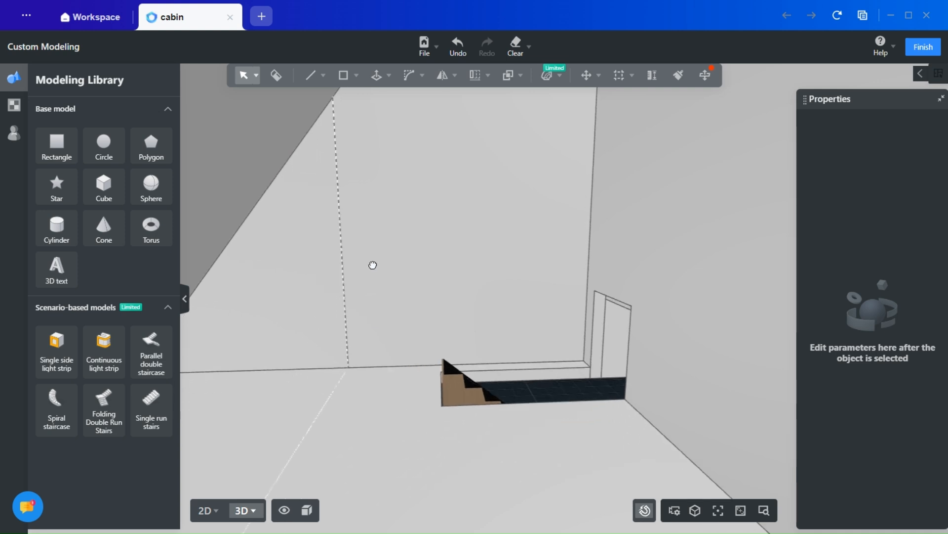
{"action": "scroll", "coordinate": [372, 231], "scroll_direction": "up", "scroll_amount": 8}
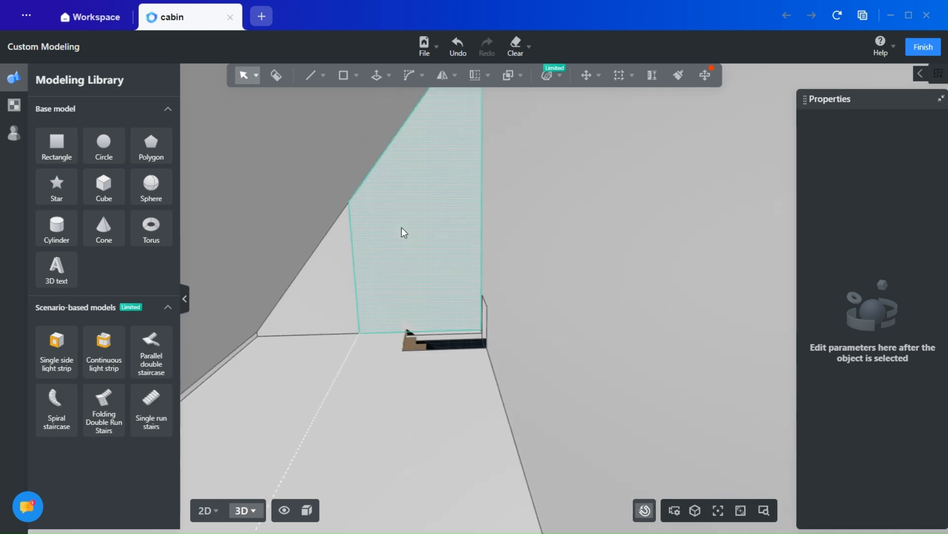
- Draw a second vertical line on the back wall, parallel to the first on its low-roof side, from the floor to the sloped roof edge
{"action": "middle_click_drag", "start_coordinate": [407, 285], "coordinate": [430, 285]}
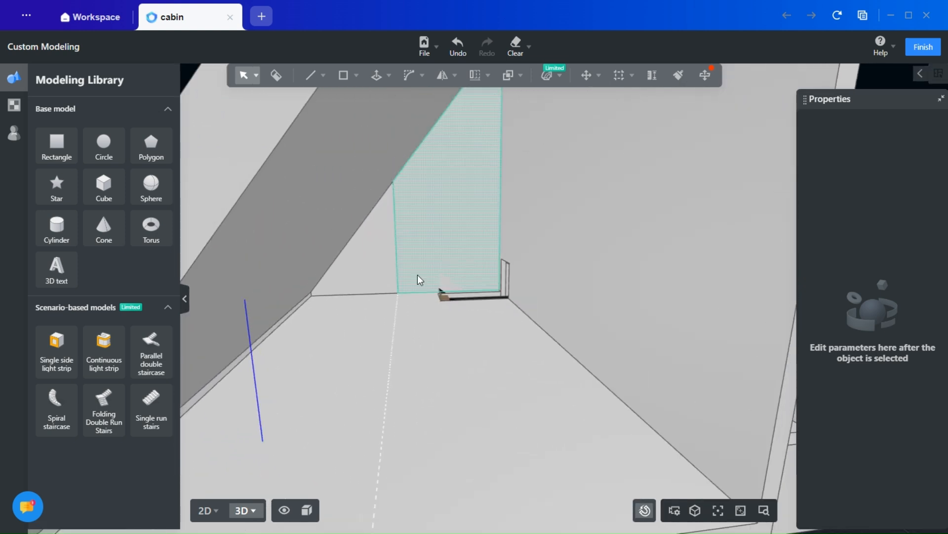
{"action": "scroll", "coordinate": [416, 275], "scroll_direction": "down", "scroll_amount": 2}
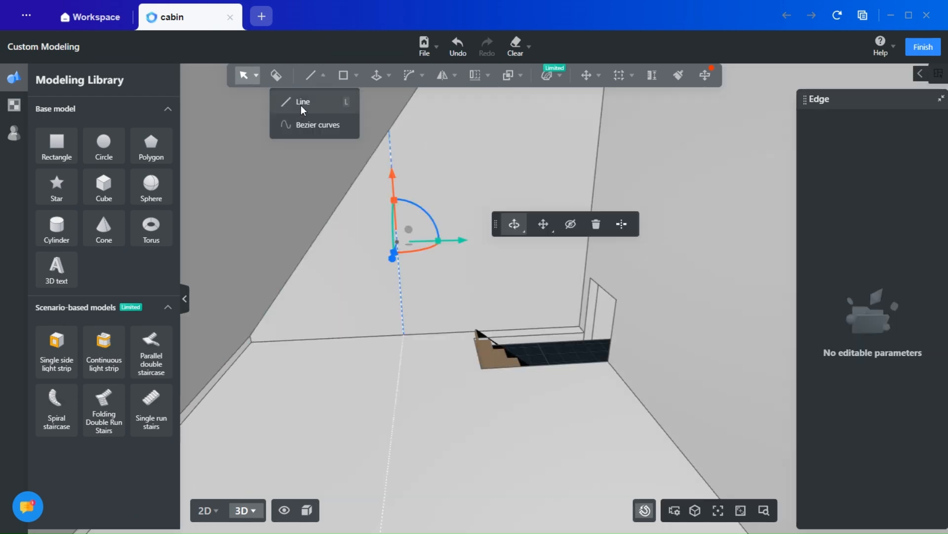
{"action": "left_click", "coordinate": [301, 105]}
{"action": "left_click", "coordinate": [392, 334]}
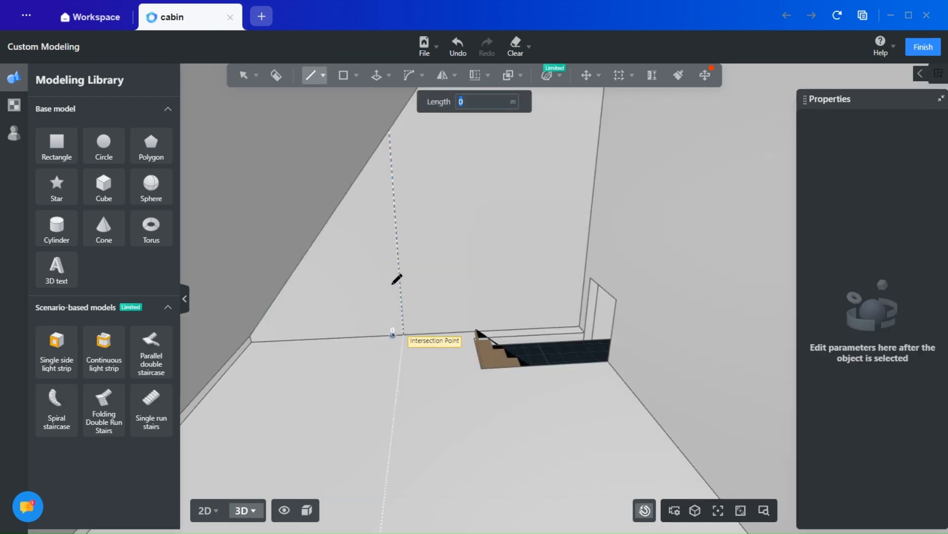
{"action": "left_click", "coordinate": [378, 147]}
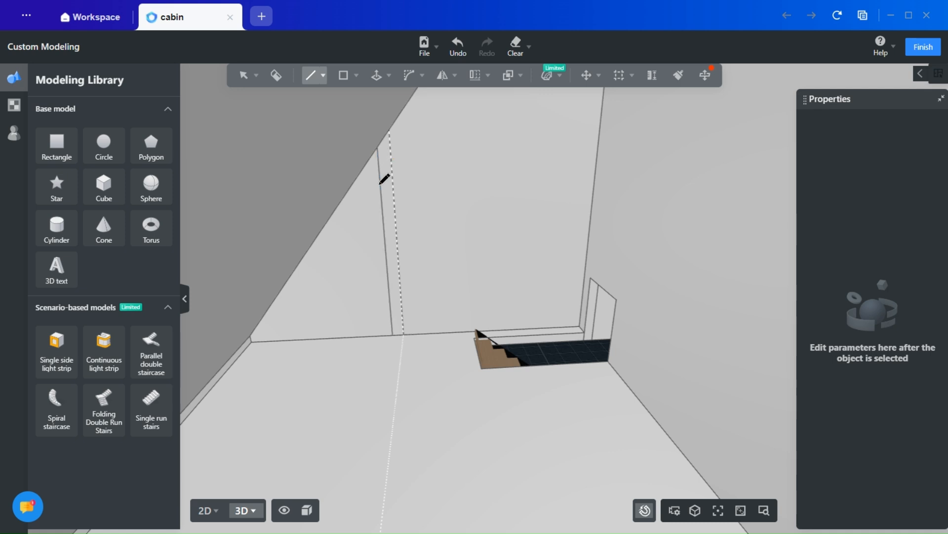
{"action": "key", "text": "Escape"}
- Pull the narrow strip between the two vertical lines out along the guide line into a partition wall with Push/Pull
{"action": "scroll", "coordinate": [399, 247], "scroll_direction": "down", "scroll_amount": 5}
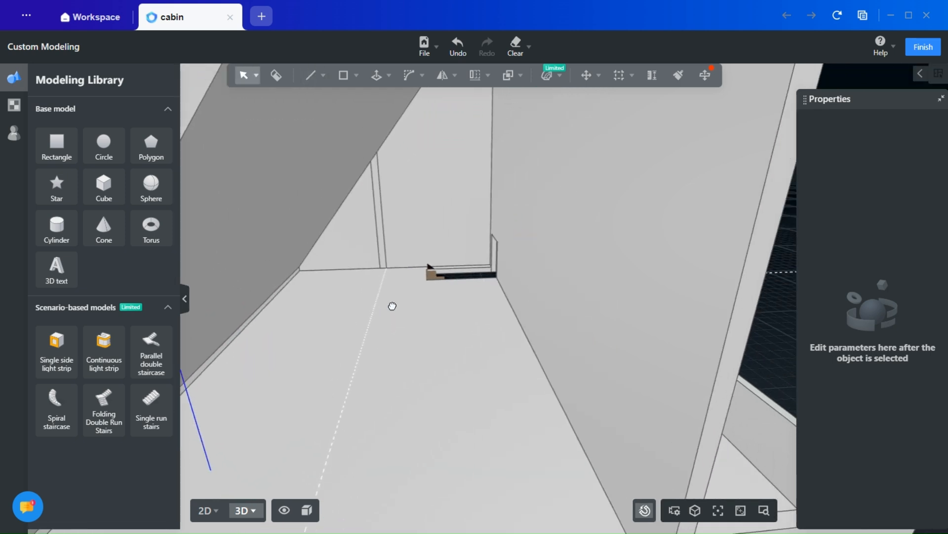
{"action": "left_click", "coordinate": [389, 76]}
{"action": "left_click", "coordinate": [369, 105]}
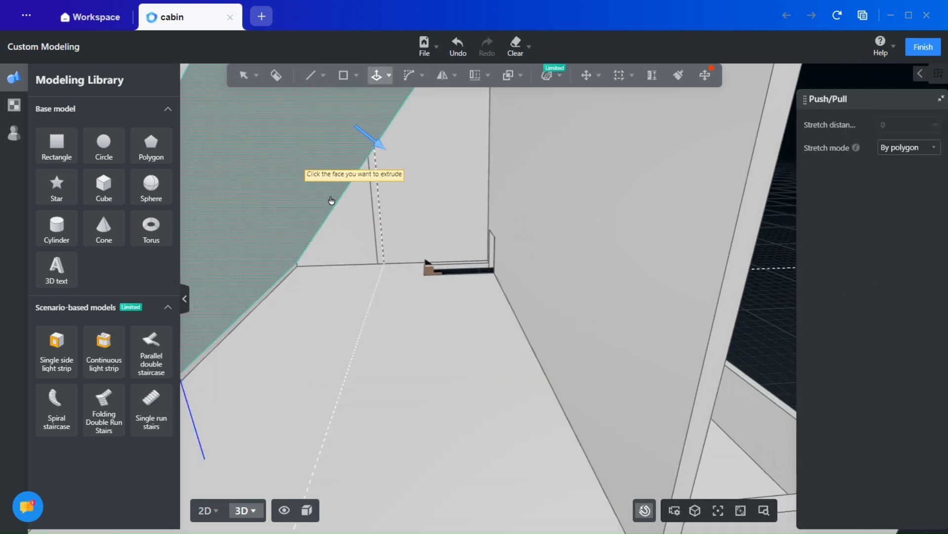
{"action": "left_click", "coordinate": [375, 209]}
{"action": "left_click", "coordinate": [373, 323]}
{"action": "middle_click_drag", "start_coordinate": [386, 331], "coordinate": [403, 364]}
{"action": "middle_click_drag", "start_coordinate": [334, 361], "coordinate": [578, 286]}
{"action": "scroll", "coordinate": [358, 324], "scroll_direction": "up", "scroll_amount": 4}
{"action": "key", "text": "Escape"}
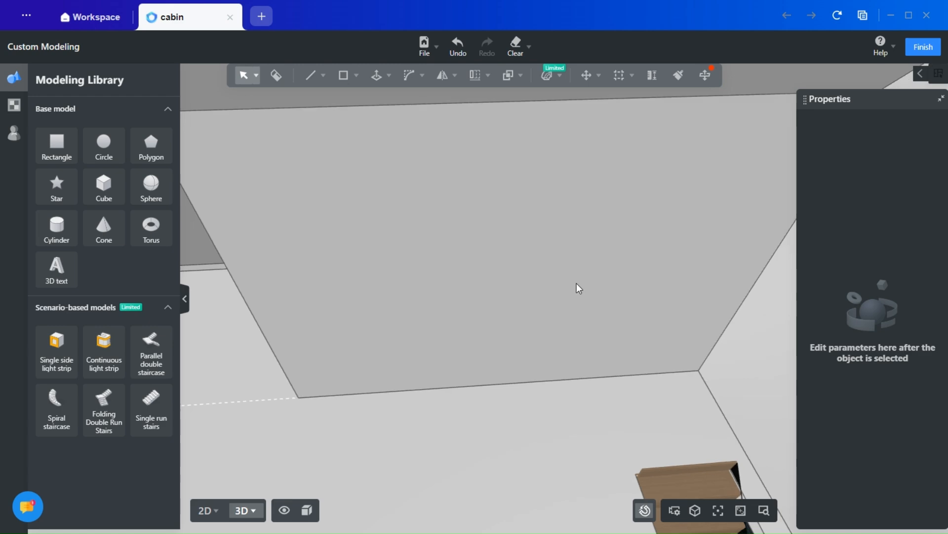
- Draw a door rectangle about 0.9 m wide and 2.1 m high on the partition wall, standing on the floor edge
{"action": "left_click", "coordinate": [356, 75]}
{"action": "left_click", "coordinate": [334, 104]}
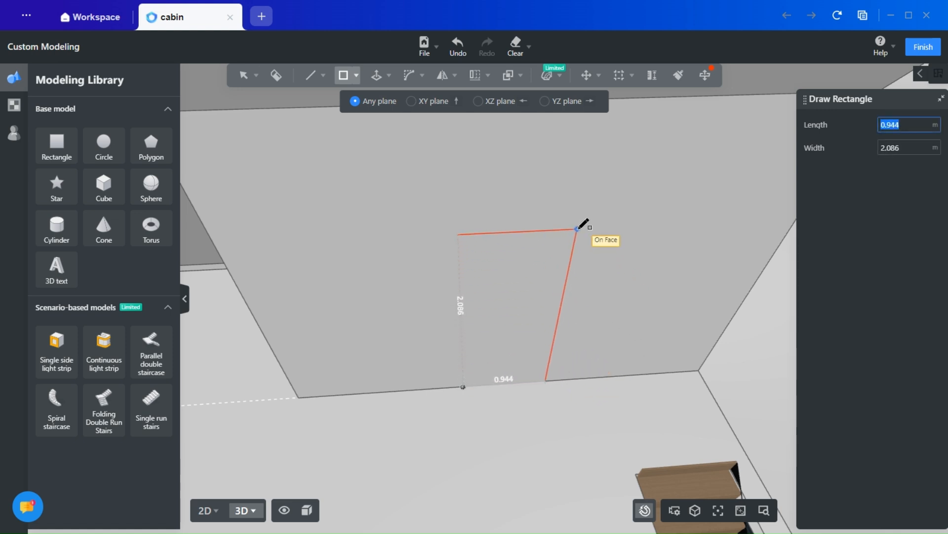
{"action": "left_click", "coordinate": [568, 228]}
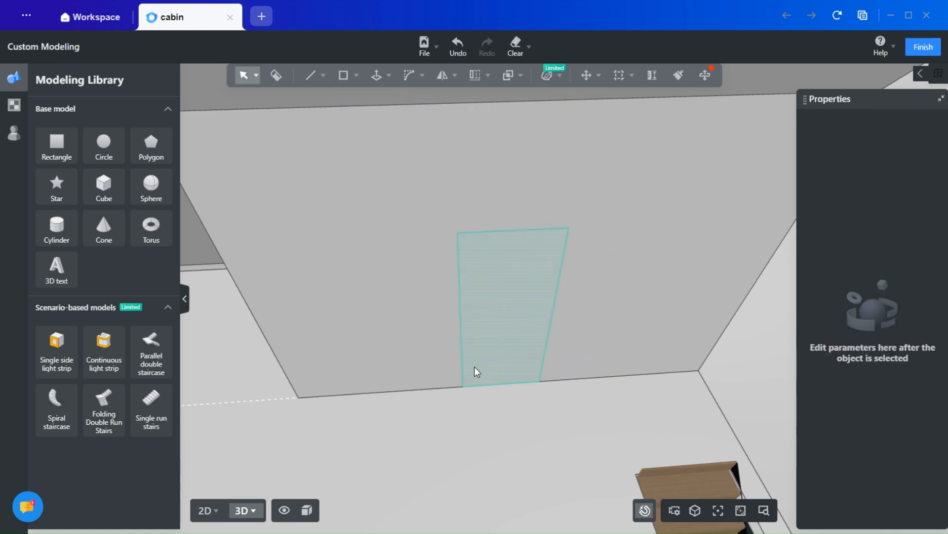
- Try to push the door rectangle through the partition wall with Push/Pull and undo it
{"action": "middle_click_drag", "start_coordinate": [474, 370], "coordinate": [614, 417]}
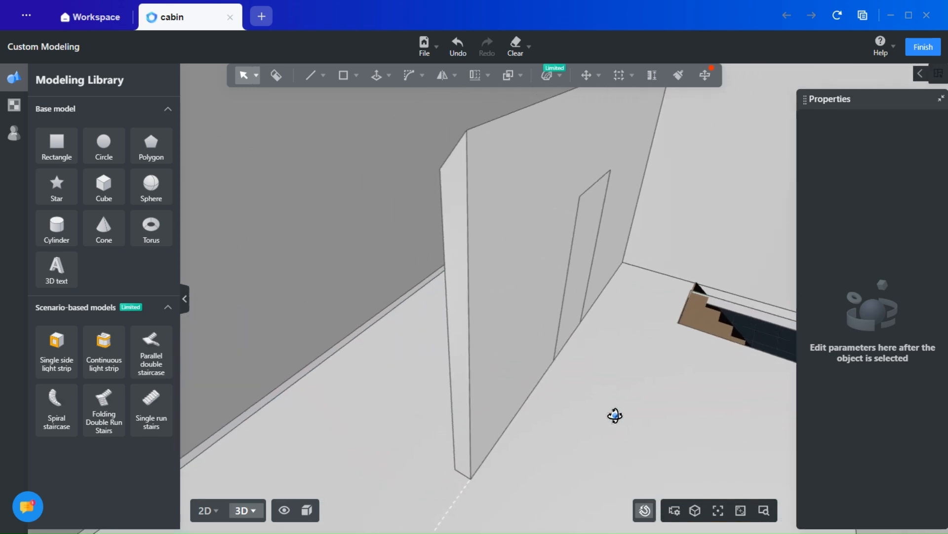
{"action": "left_click", "coordinate": [377, 75]}
{"action": "left_click", "coordinate": [485, 332]}
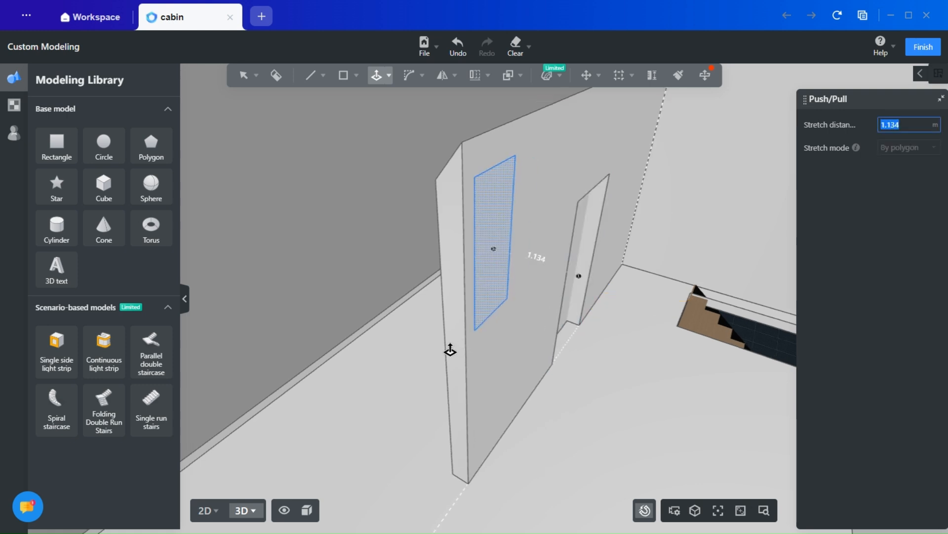
{"action": "key", "text": "Escape"}
{"action": "middle_click_drag", "start_coordinate": [637, 393], "coordinate": [644, 368]}
{"action": "left_click", "coordinate": [457, 378]}
{"action": "right_click_drag", "start_coordinate": [644, 368], "coordinate": [264, 226]}
{"action": "middle_click_drag", "start_coordinate": [454, 357], "coordinate": [379, 350]}
{"action": "right_click_drag", "start_coordinate": [588, 364], "coordinate": [472, 414]}
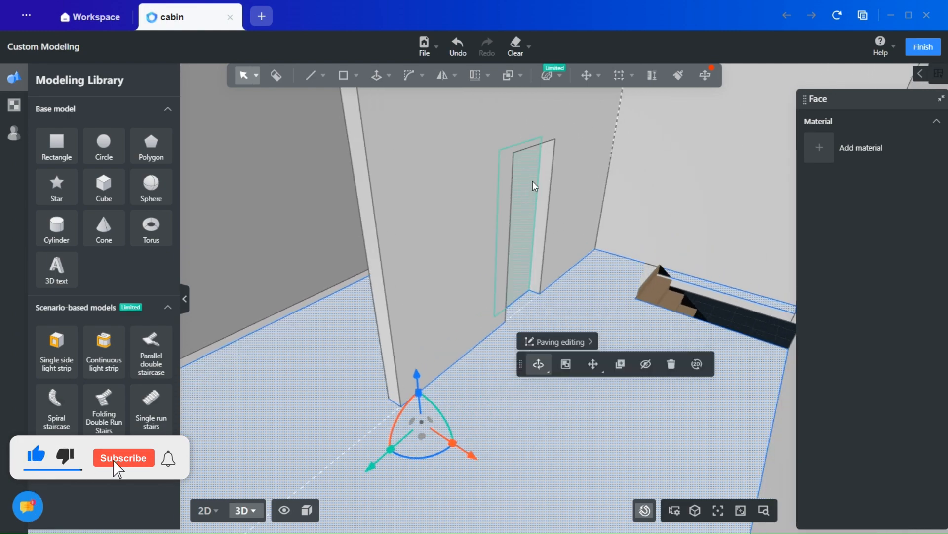
{"action": "left_click", "coordinate": [457, 47]}
- Recess the door rectangle about 0.07 m into the partition wall with Push/Pull
{"action": "left_click", "coordinate": [377, 75]}
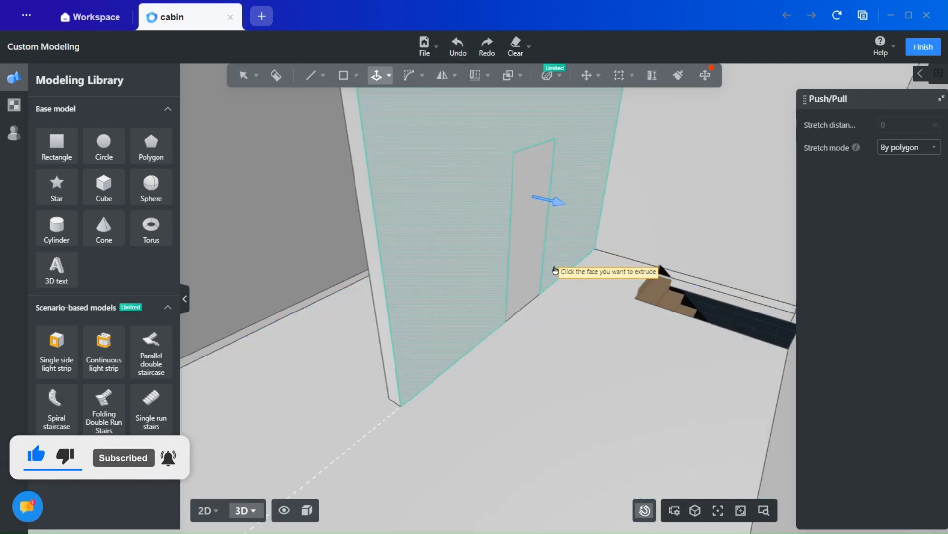
{"action": "left_click", "coordinate": [527, 278]}
{"action": "scroll", "coordinate": [540, 262], "scroll_direction": "up", "scroll_amount": 5}
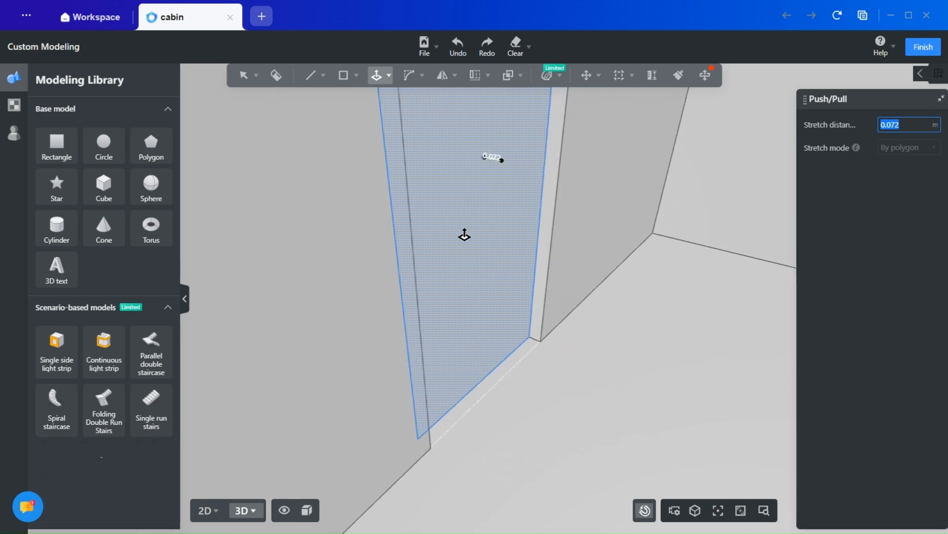
{"action": "key", "text": "Escape"}
{"action": "scroll", "coordinate": [494, 268], "scroll_direction": "down", "scroll_amount": 8}
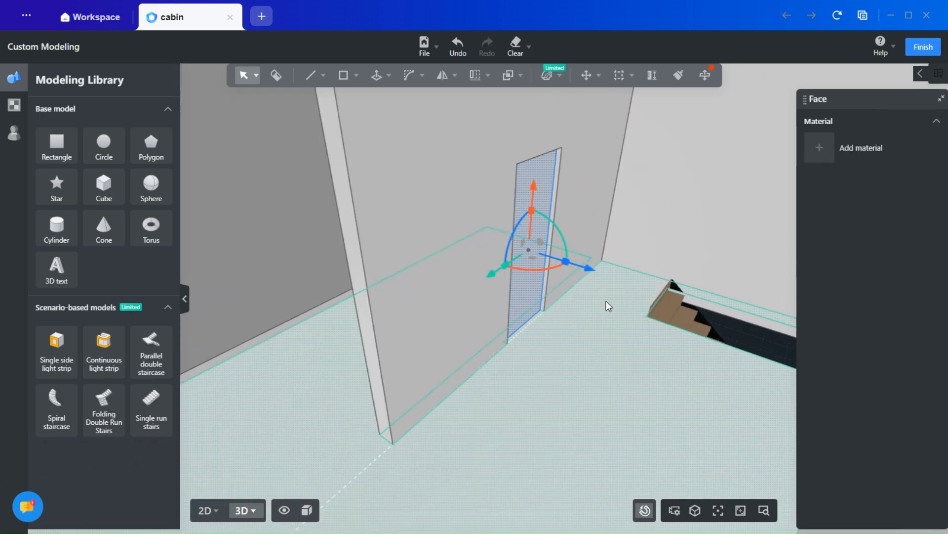
{"action": "left_click", "coordinate": [606, 303]}
{"action": "middle_click_drag", "start_coordinate": [562, 343], "coordinate": [316, 274]}
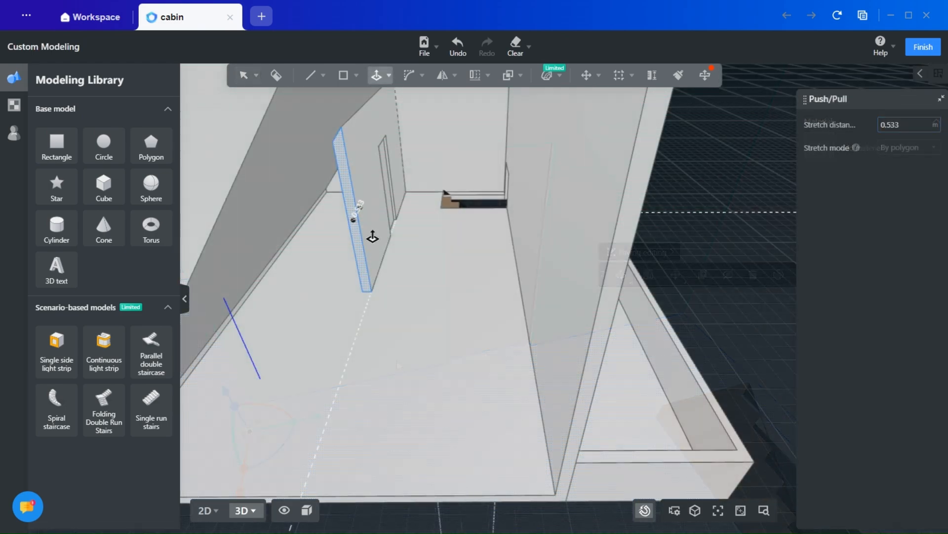
{"action": "key", "text": "Escape"}
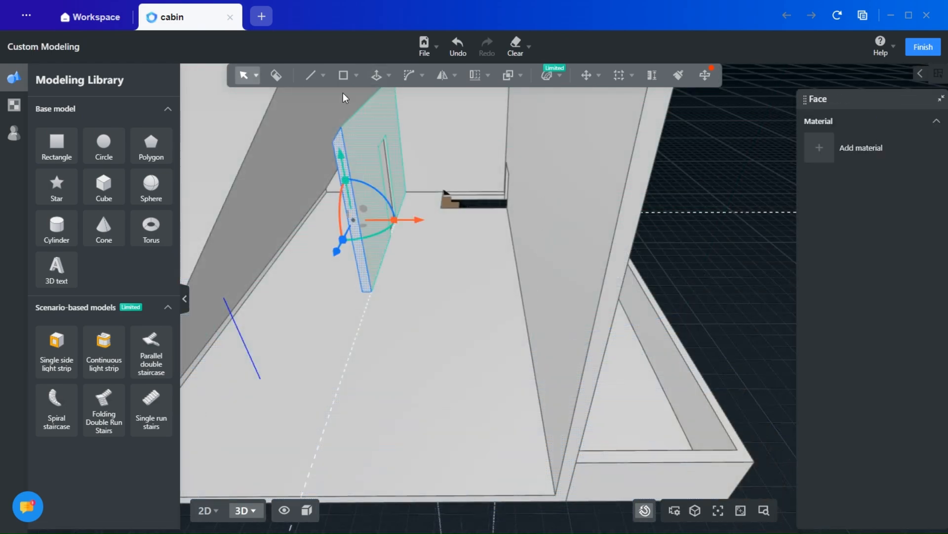
- Draw a line on the partition's door-side face, close to its free end, from the upper edge down to the floor
{"action": "left_click", "coordinate": [311, 75]}
{"action": "left_click", "coordinate": [308, 98]}
{"action": "middle_click_drag", "start_coordinate": [364, 152], "coordinate": [310, 134]}
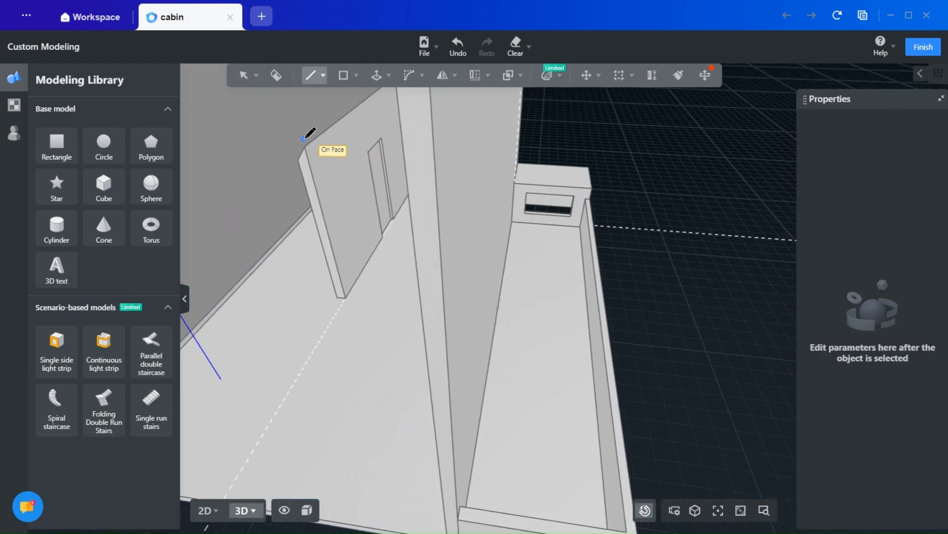
{"action": "left_click", "coordinate": [312, 142]}
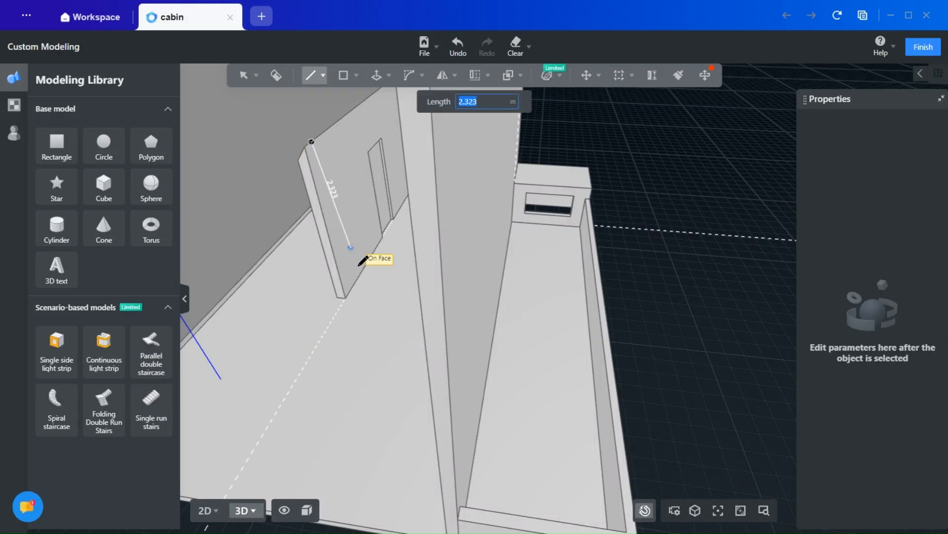
{"action": "left_click", "coordinate": [351, 288]}
- Pull the strip at the partition's free end about 3 m across the room to the tall side wall
{"action": "middle_click_drag", "start_coordinate": [343, 307], "coordinate": [351, 293]}
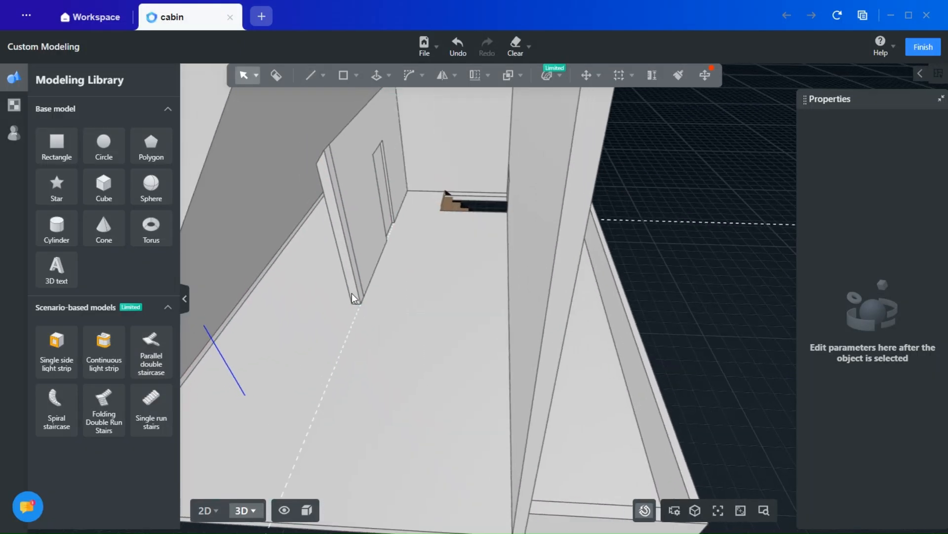
{"action": "left_click", "coordinate": [377, 75]}
{"action": "left_click", "coordinate": [370, 97]}
{"action": "left_click", "coordinate": [346, 234]}
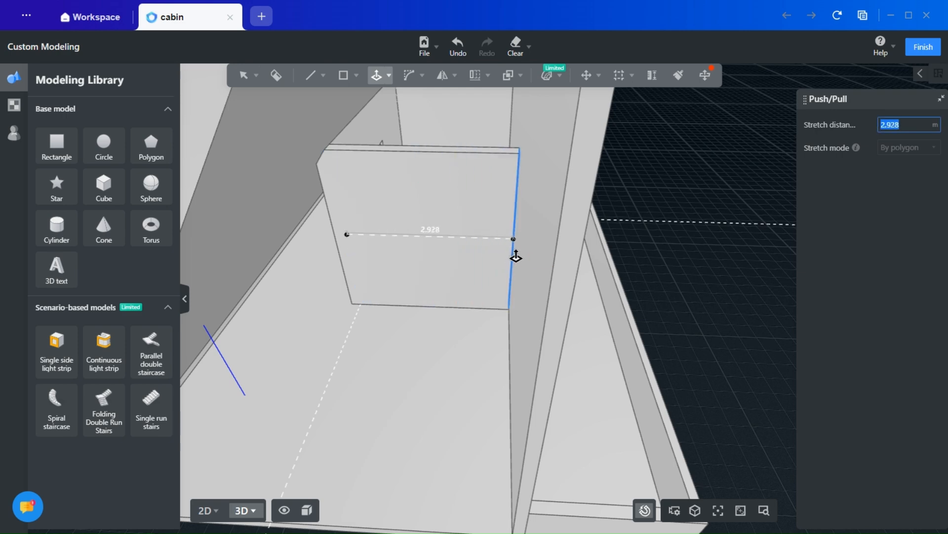
{"action": "left_click", "coordinate": [520, 248]}
{"action": "key", "text": "Escape"}
{"action": "middle_click_drag", "start_coordinate": [444, 373], "coordinate": [476, 346]}
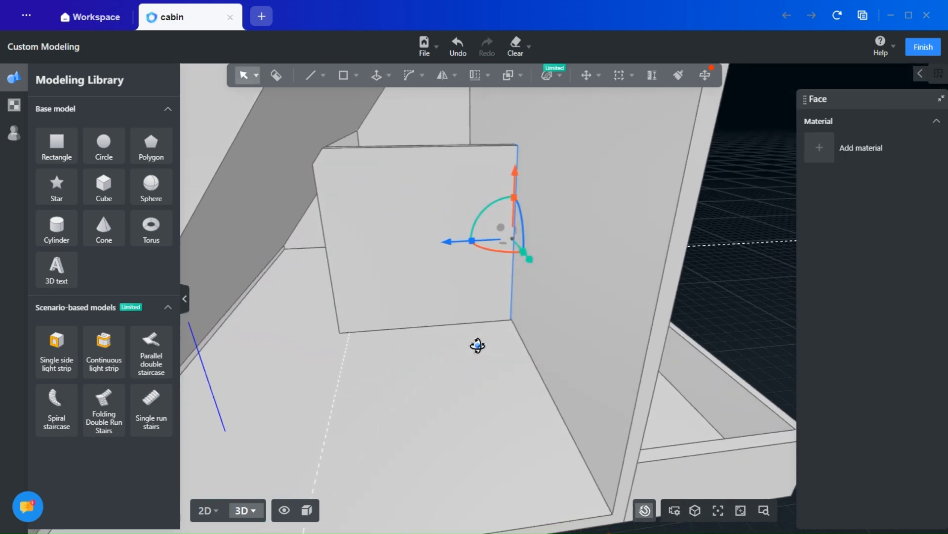
- Try to open a doorway in the cross wall by pushing its door rectangle inward and deleting the pushed face
{"action": "scroll", "coordinate": [477, 344], "scroll_direction": "down", "scroll_amount": 3}
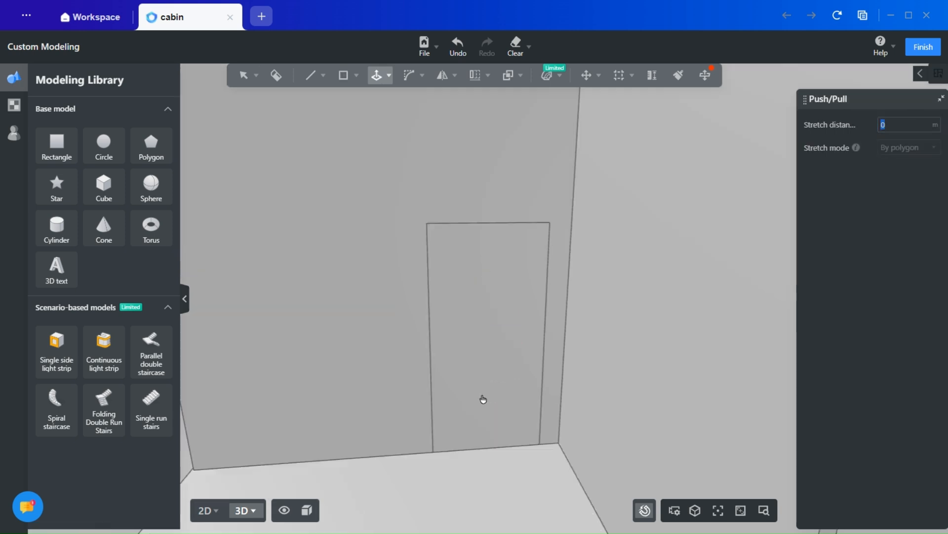
{"action": "left_click", "coordinate": [482, 398]}
{"action": "scroll", "coordinate": [534, 409], "scroll_direction": "up", "scroll_amount": 5}
{"action": "scroll", "coordinate": [441, 245], "scroll_direction": "down", "scroll_amount": 5}
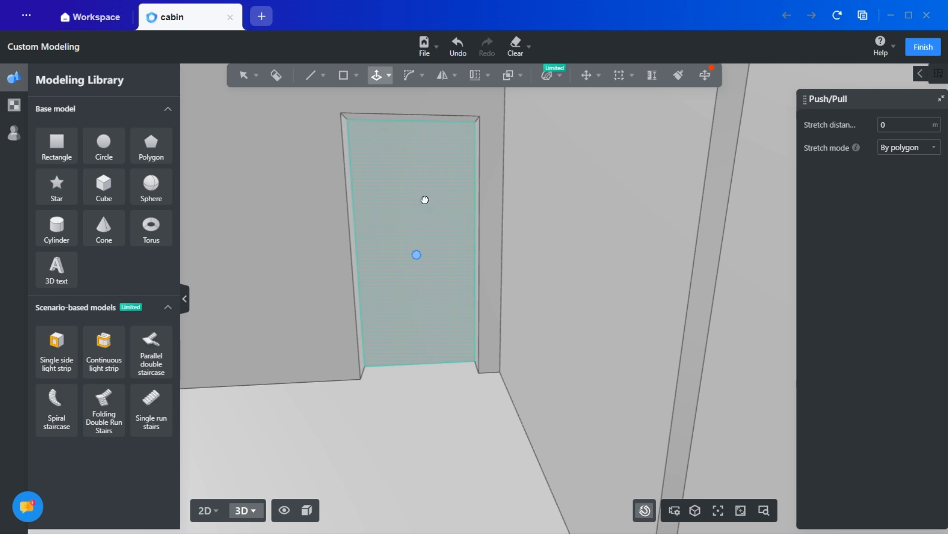
{"action": "key", "text": "Escape"}
{"action": "left_click", "coordinate": [410, 229]}
{"action": "left_click", "coordinate": [667, 360]}
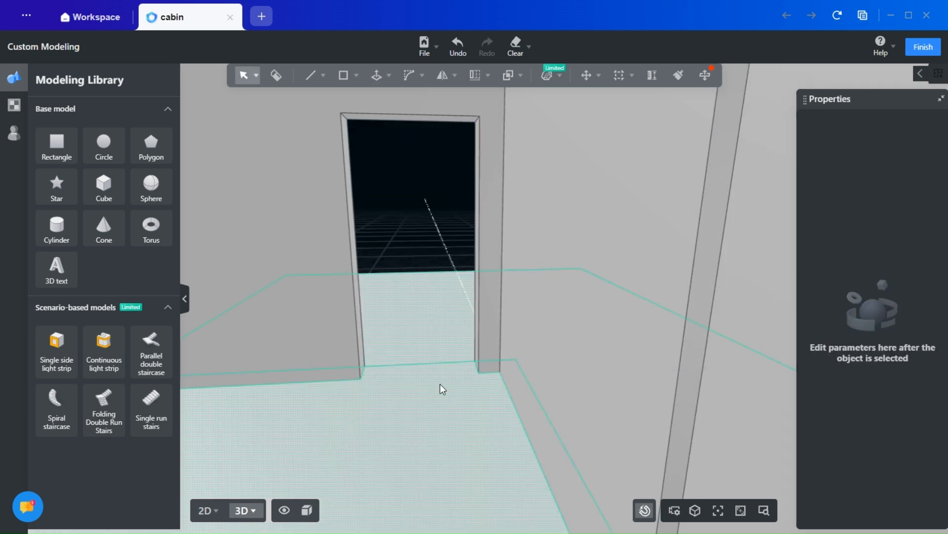
{"action": "mouse_move", "coordinate": [443, 389]}
{"action": "right_mouse_down"}
{"action": "mouse_move", "coordinate": [484, 409]}
{"action": "mouse_move", "coordinate": [452, 389]}
{"action": "right_mouse_up"}
{"action": "scroll", "coordinate": [454, 390], "scroll_direction": "down", "scroll_amount": 5}
{"action": "scroll", "coordinate": [464, 467], "scroll_direction": "down", "scroll_amount": 5}
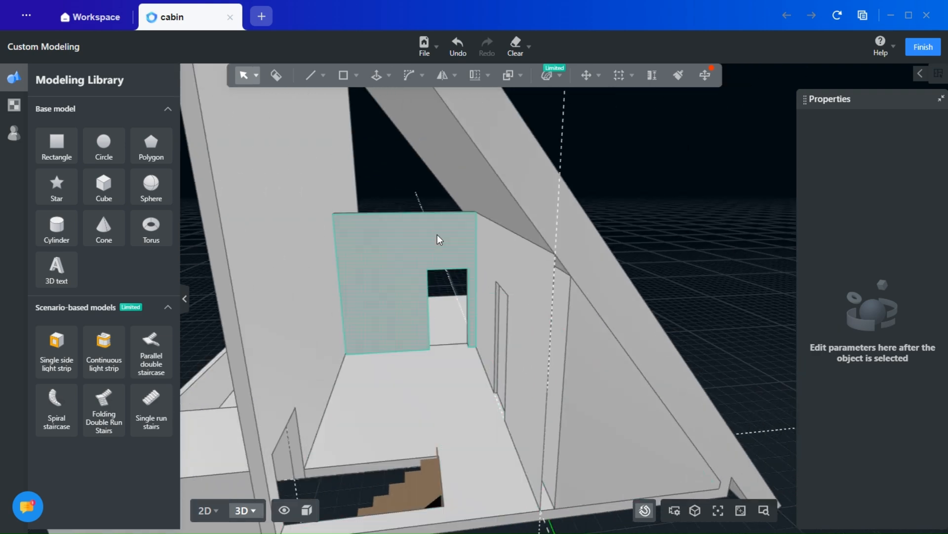
{"action": "scroll", "coordinate": [457, 321], "scroll_direction": "up", "scroll_amount": 5}
- Recess the door rectangle in the cross wall about 0.05 m with Push/Pull
{"action": "right_click_drag", "start_coordinate": [453, 328], "coordinate": [451, 371]}
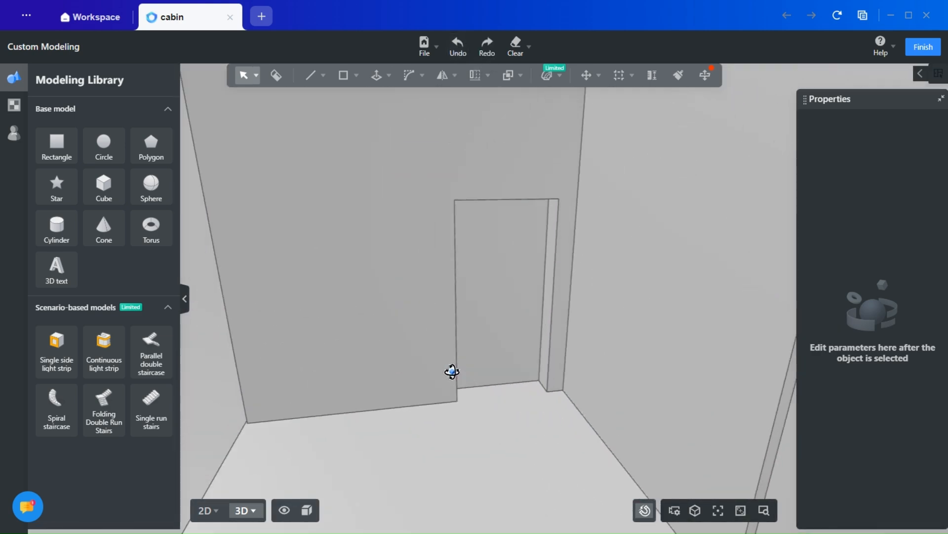
{"action": "left_click", "coordinate": [388, 75]}
{"action": "left_click", "coordinate": [377, 97]}
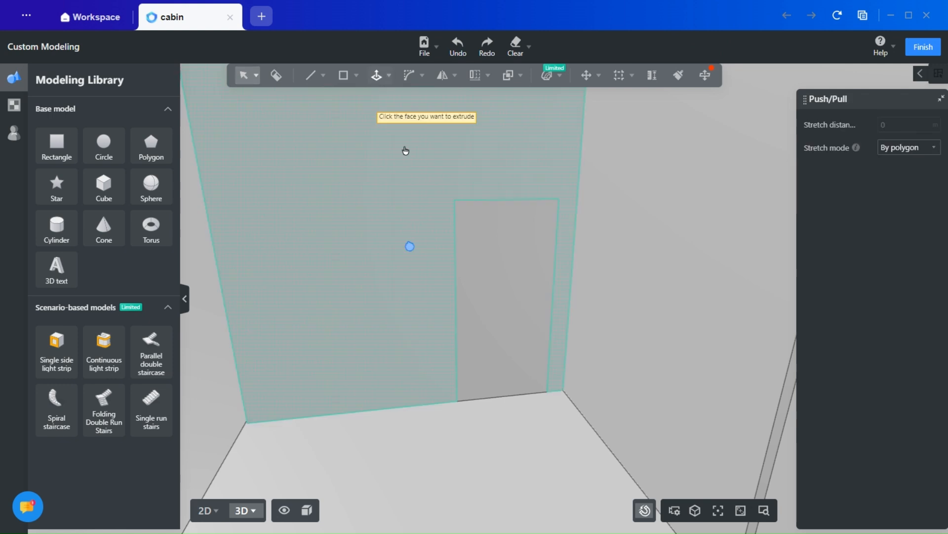
{"action": "scroll", "coordinate": [506, 282], "scroll_direction": "up", "scroll_amount": 5}
{"action": "left_click", "coordinate": [573, 352]}
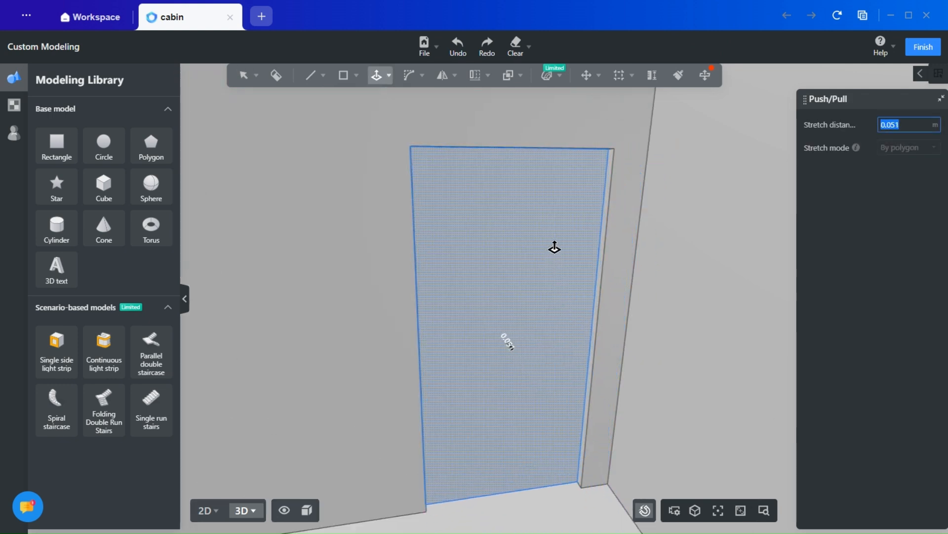
{"action": "middle_click_drag", "start_coordinate": [554, 239], "coordinate": [553, 268]}
{"action": "key", "text": "Escape"}
{"action": "scroll", "coordinate": [552, 387], "scroll_direction": "down", "scroll_amount": 8}
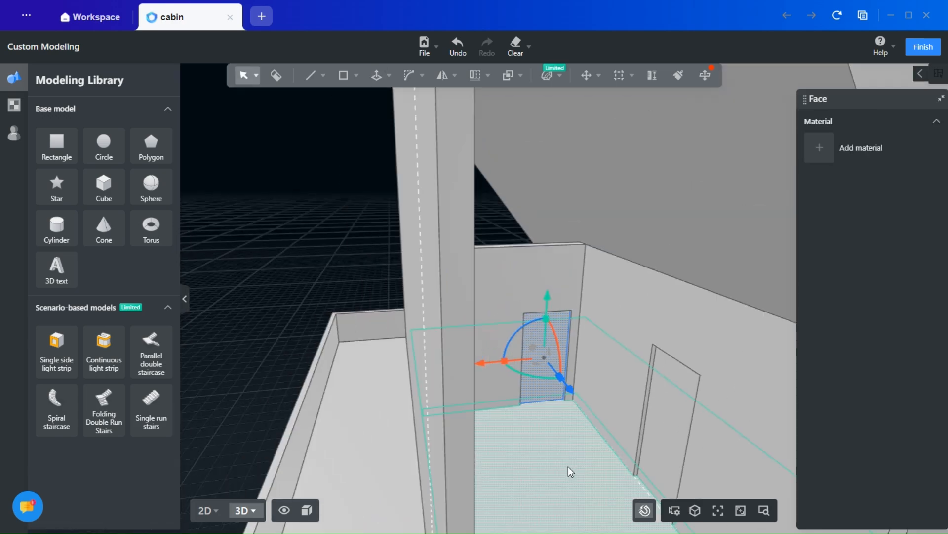
- Undo the last edit made inside the roof space
{"action": "middle_click_drag", "start_coordinate": [568, 466], "coordinate": [485, 368]}
{"action": "scroll", "coordinate": [514, 398], "scroll_direction": "down", "scroll_amount": 3}
{"action": "middle_click_drag", "start_coordinate": [514, 399], "coordinate": [549, 398]}
{"action": "key", "text": "ctrl+z"}
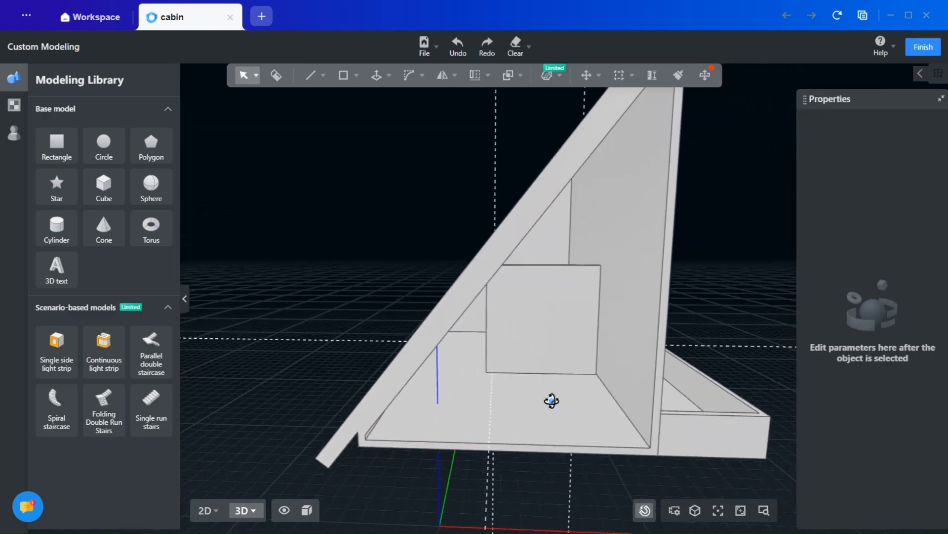
{"action": "scroll", "coordinate": [468, 339], "scroll_direction": "up", "scroll_amount": 5}
{"action": "middle_click_drag", "start_coordinate": [479, 403], "coordinate": [461, 376]}
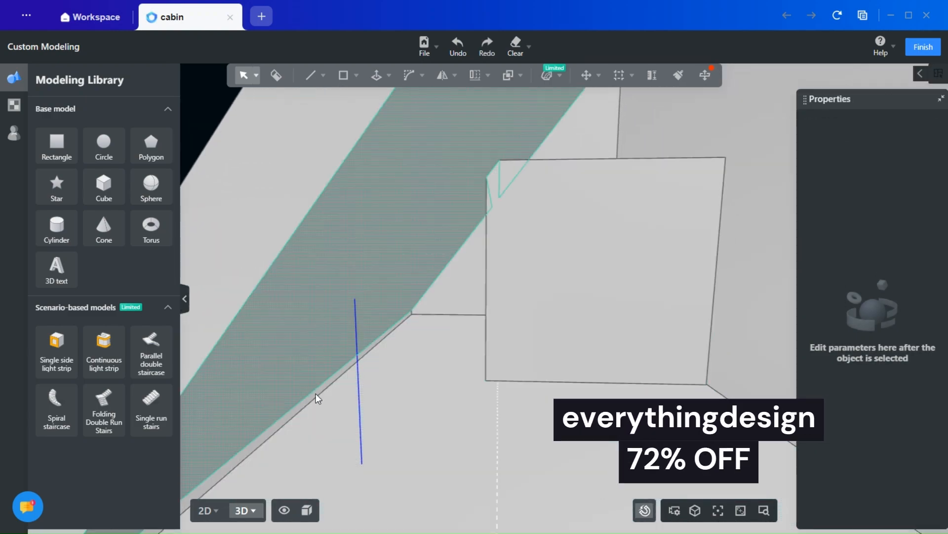
- Draw lines from the partition's upper corner about 3.2 m down the roof slope, down to the floor and back to its foot, forming a triangular infill
{"action": "left_click", "coordinate": [323, 75]}
{"action": "left_click", "coordinate": [297, 101]}
{"action": "scroll", "coordinate": [460, 203], "scroll_direction": "up", "scroll_amount": 3}
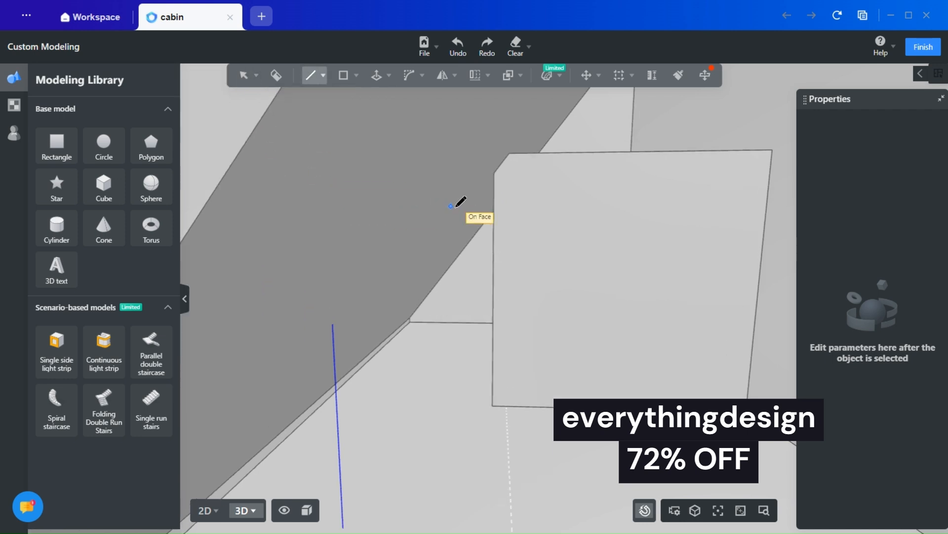
{"action": "left_click", "coordinate": [506, 162]}
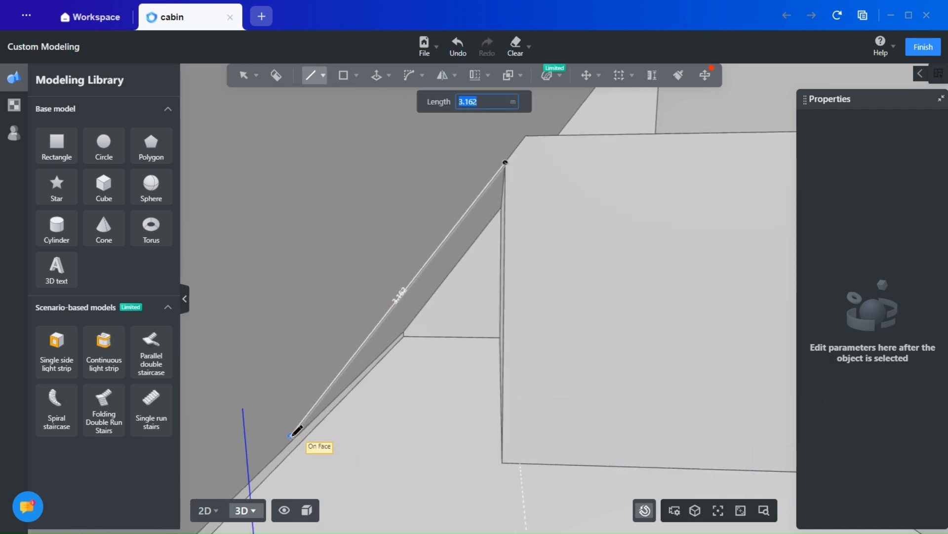
{"action": "scroll", "coordinate": [295, 447], "scroll_direction": "up", "scroll_amount": 3}
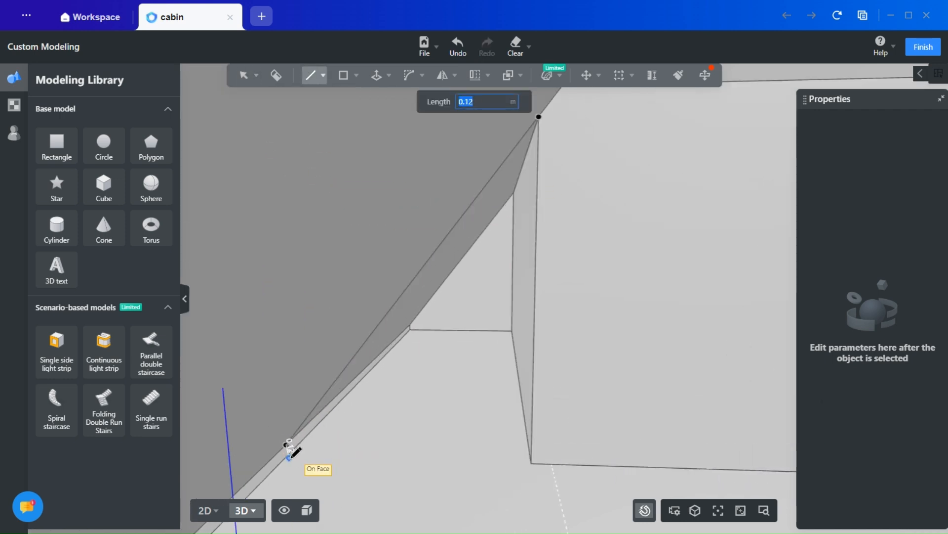
{"action": "left_click", "coordinate": [282, 448]}
{"action": "scroll", "coordinate": [388, 402], "scroll_direction": "down", "scroll_amount": 3}
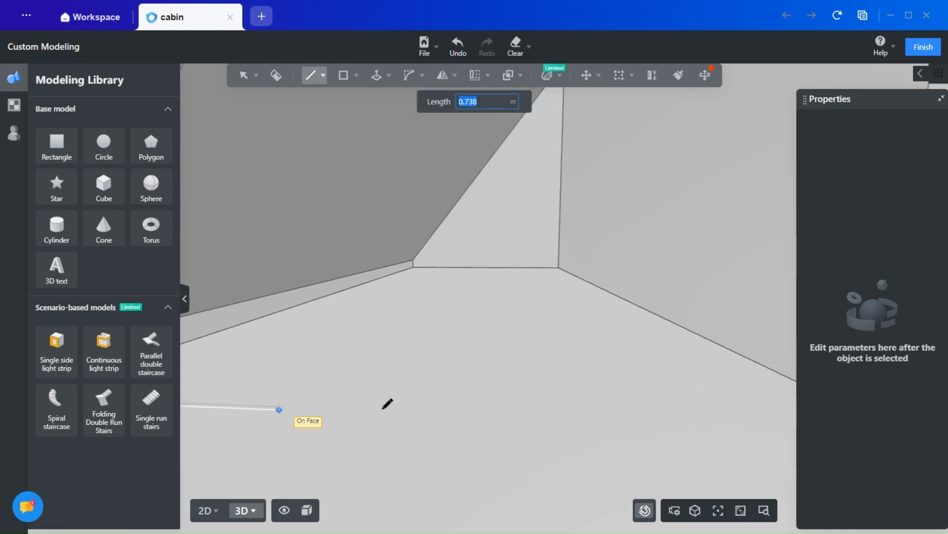
{"action": "left_click", "coordinate": [696, 416]}
{"action": "key", "text": "Escape"}
{"action": "scroll", "coordinate": [608, 387], "scroll_direction": "down", "scroll_amount": 6}
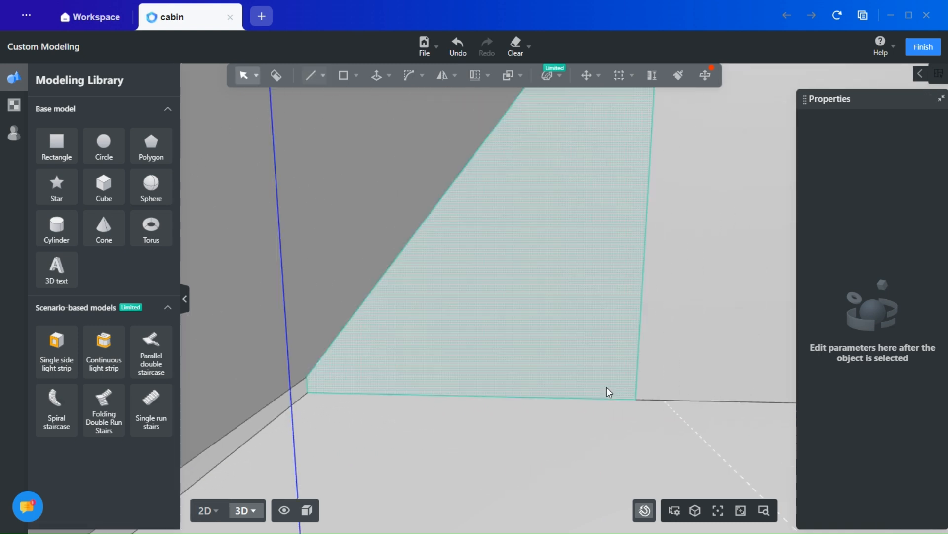
{"action": "scroll", "coordinate": [471, 390], "scroll_direction": "down", "scroll_amount": 8}
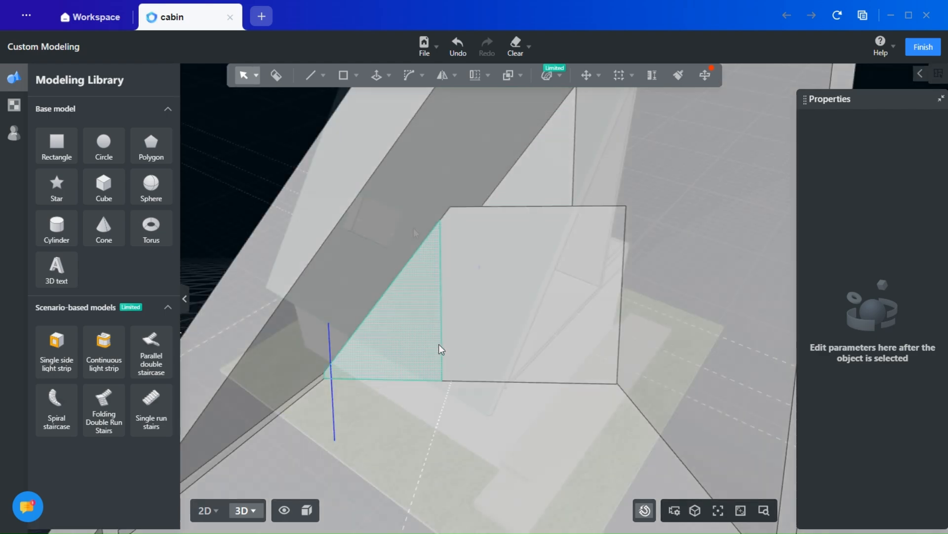
{"action": "left_click", "coordinate": [438, 343]}
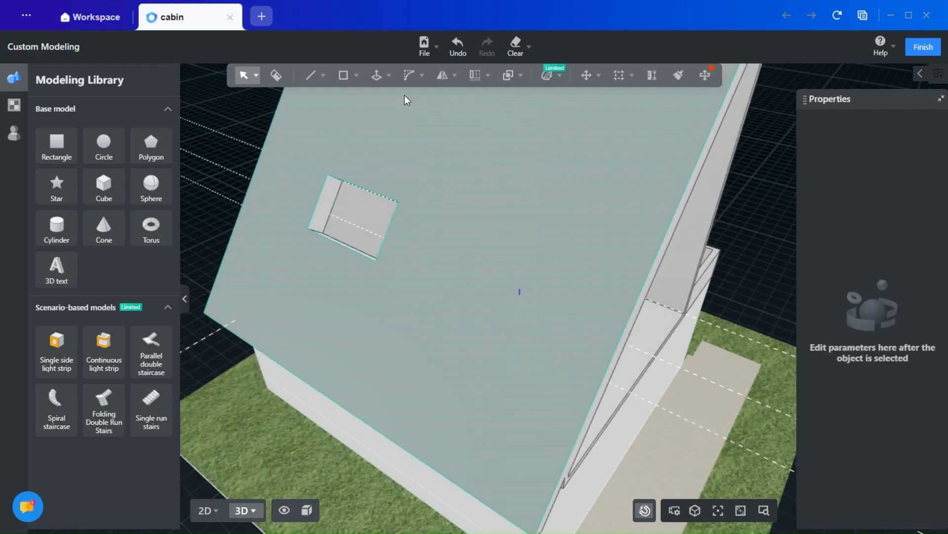
- Add two reference lines across the outer roof slope, aligned with the upper and lower edges of the existing window opening
{"action": "mouse_move", "coordinate": [620, 77]}
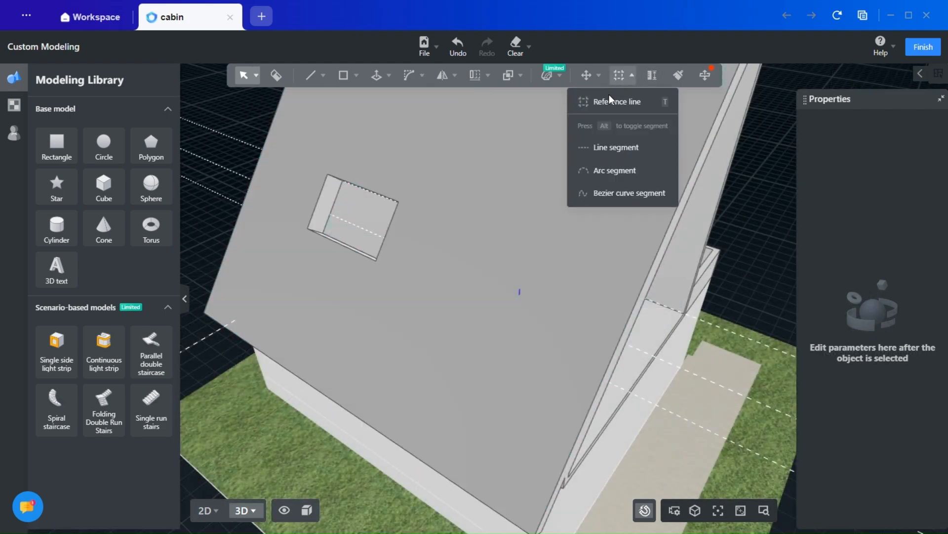
{"action": "key", "text": "t"}
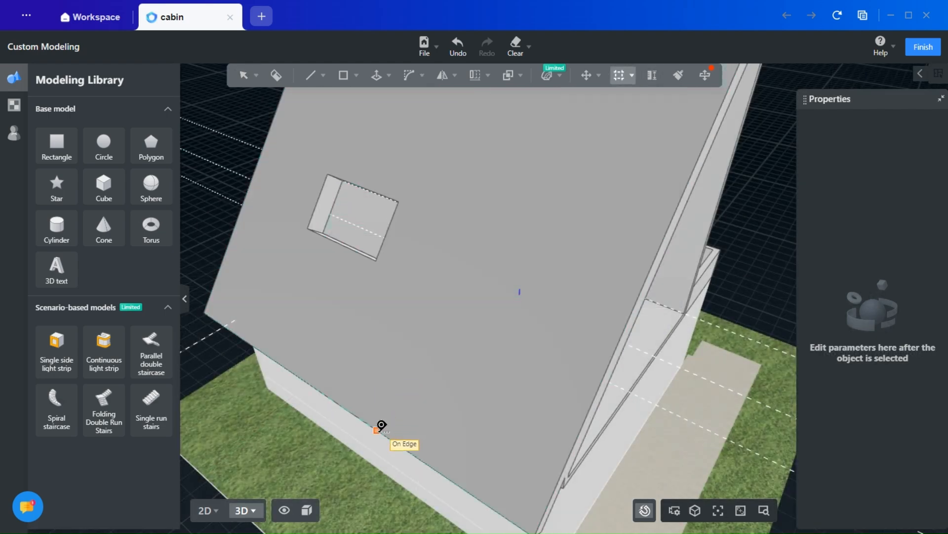
{"action": "left_click", "coordinate": [379, 428]}
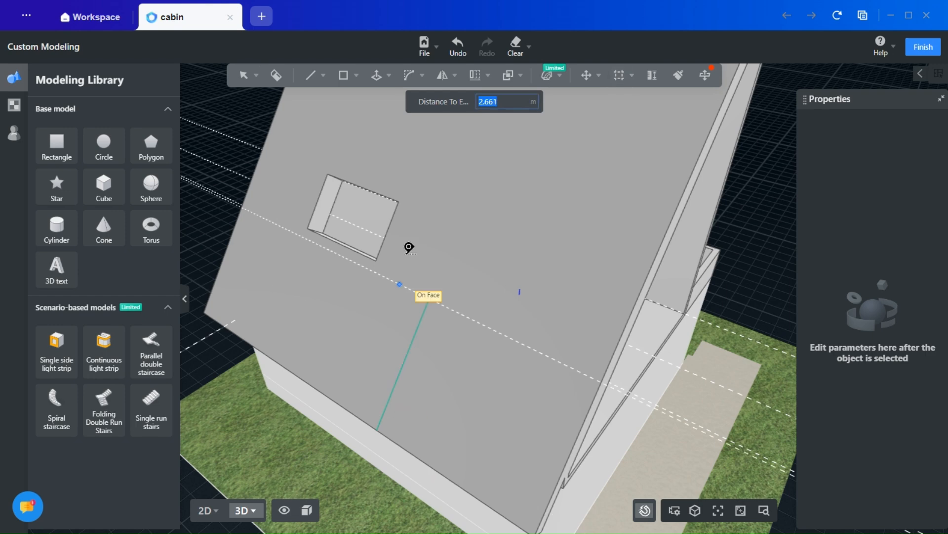
{"action": "left_click", "coordinate": [402, 192]}
{"action": "key", "text": "Escape"}
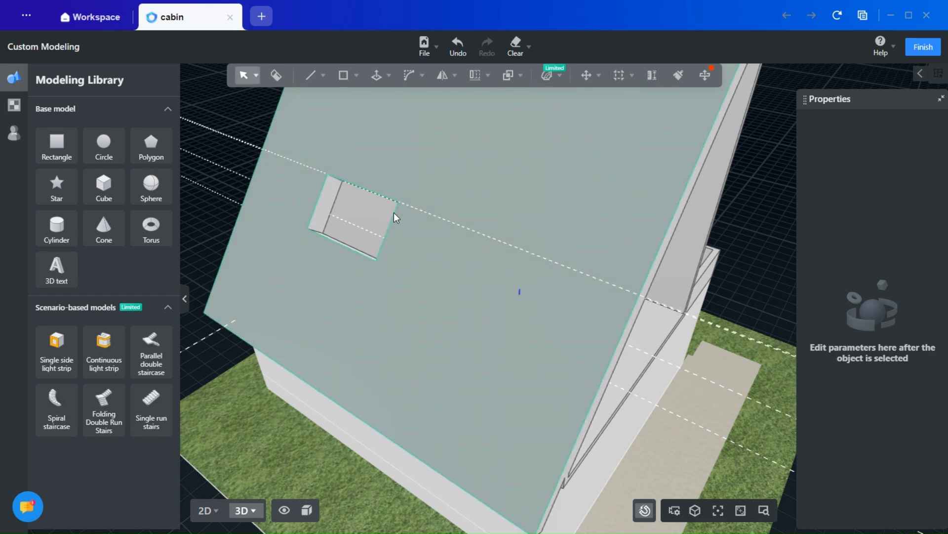
{"action": "left_click", "coordinate": [632, 75]}
{"action": "left_click", "coordinate": [614, 100]}
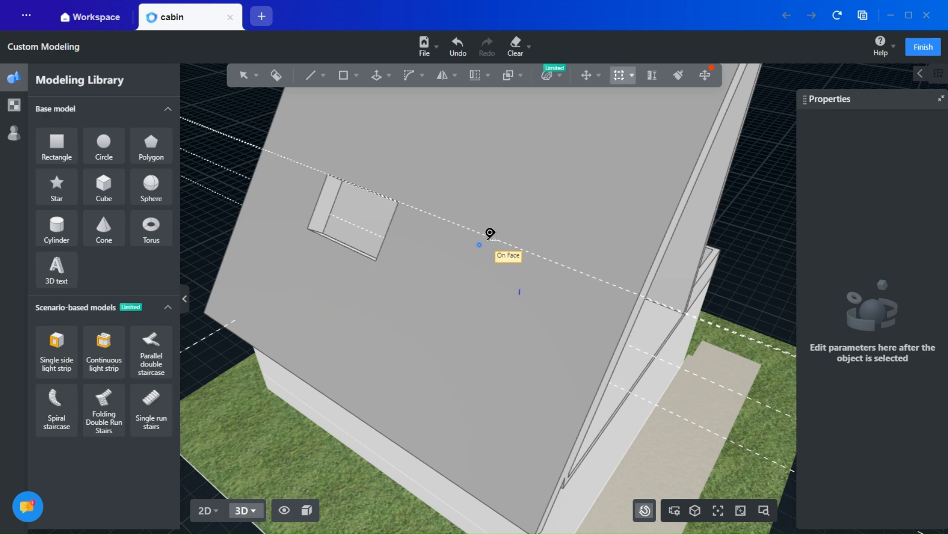
{"action": "left_click", "coordinate": [496, 231]}
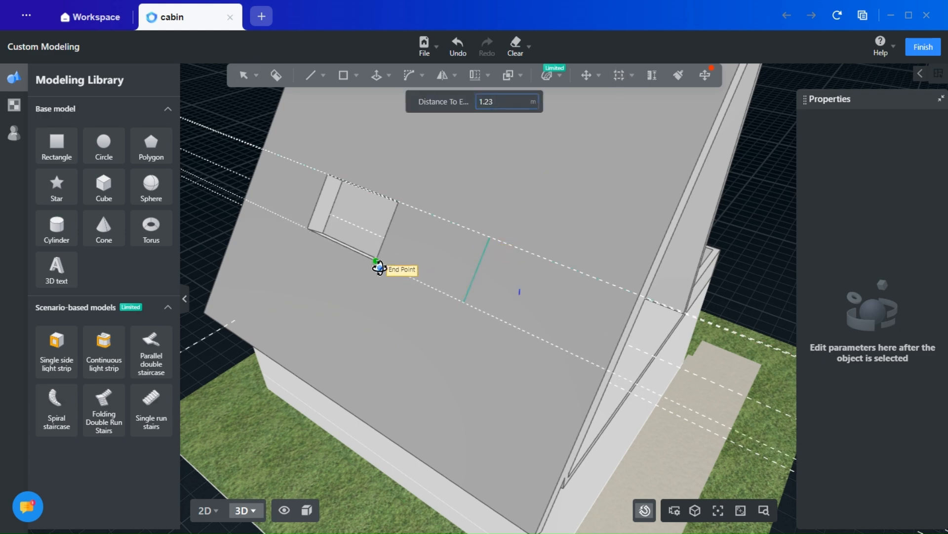
{"action": "left_click", "coordinate": [377, 262]}
{"action": "key", "text": "Escape"}
- Draw a window rectangle about 1.6 by 1.23 m between the two roof reference lines, beside the existing opening
{"action": "mouse_move", "coordinate": [351, 85]}
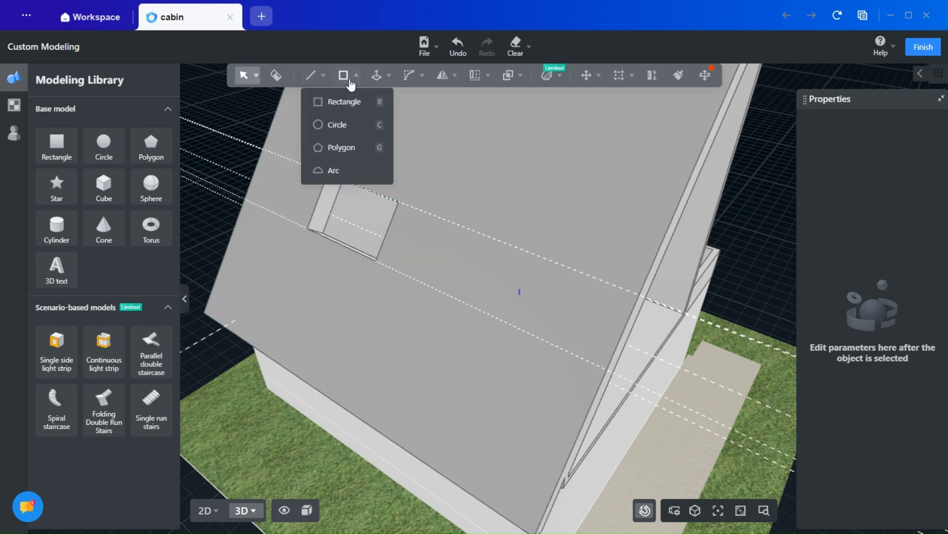
{"action": "left_click", "coordinate": [344, 102]}
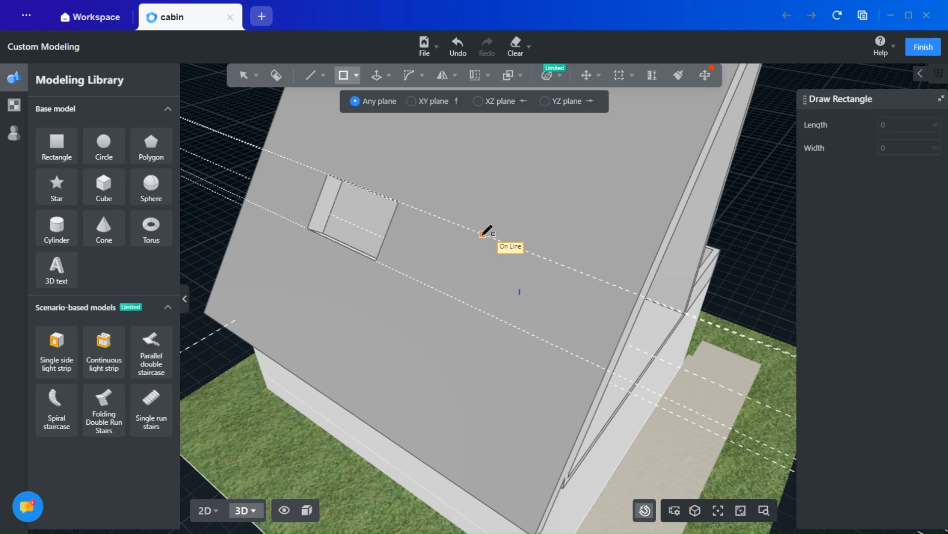
{"action": "left_click", "coordinate": [533, 335]}
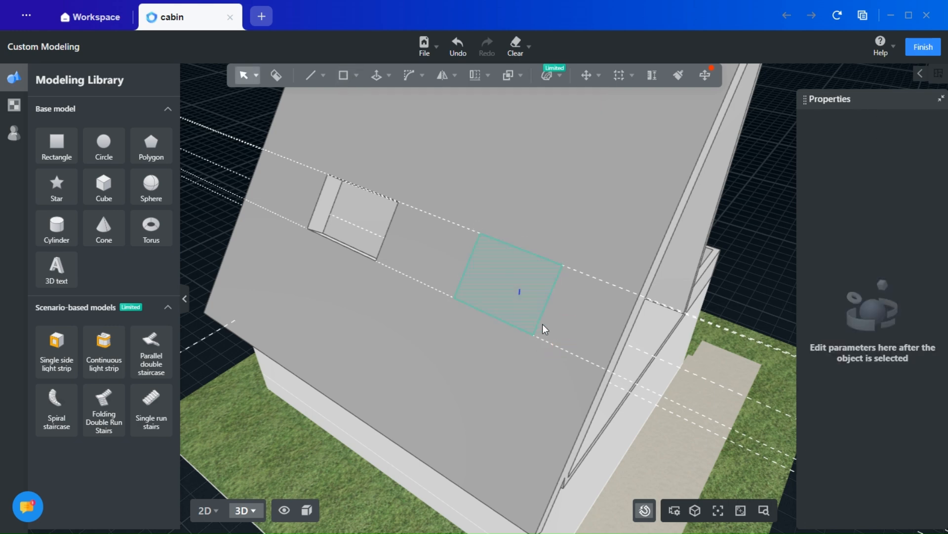
- Push the new window rectangle inward through the roof thickness with Push/Pull to cut a second opening
{"action": "middle_click_drag", "start_coordinate": [533, 380], "coordinate": [483, 372]}
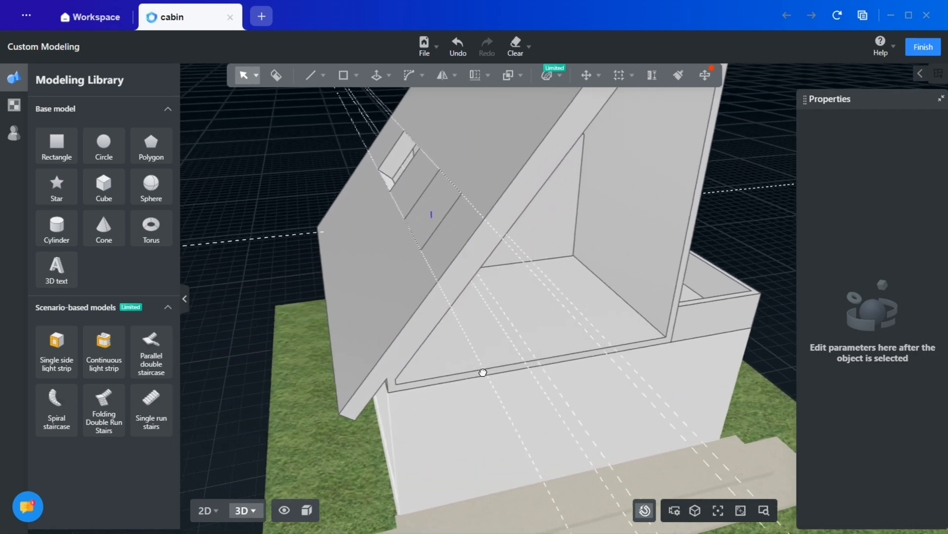
{"action": "left_click", "coordinate": [378, 75]}
{"action": "left_click", "coordinate": [363, 104]}
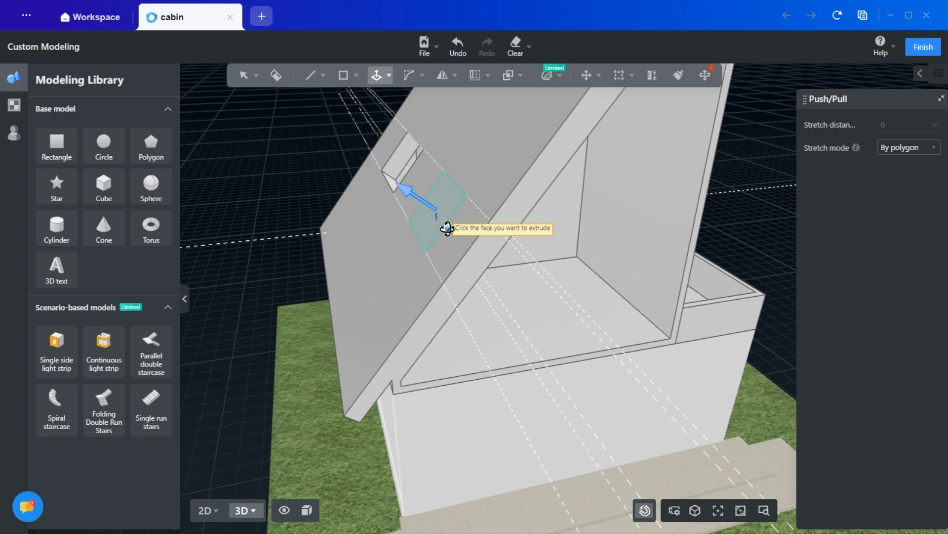
{"action": "left_click", "coordinate": [447, 228]}
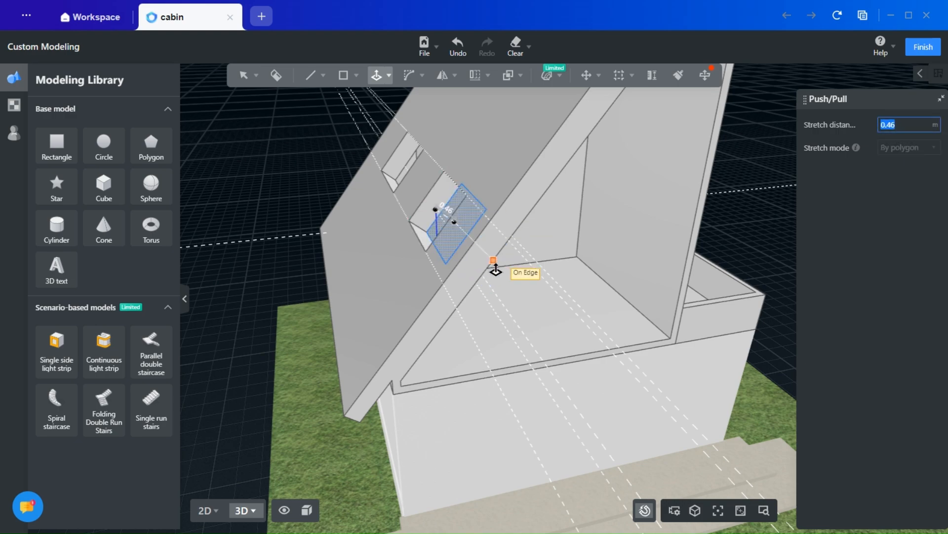
{"action": "left_click", "coordinate": [478, 271]}
- Examine the new roof opening and the partitioned interior from around the open gable end
{"action": "middle_click_drag", "start_coordinate": [449, 294], "coordinate": [456, 265]}
{"action": "scroll", "coordinate": [345, 192], "scroll_direction": "up", "scroll_amount": 4}
{"action": "middle_click_drag", "start_coordinate": [387, 298], "coordinate": [489, 355]}
{"action": "middle_click_drag", "start_coordinate": [490, 355], "coordinate": [503, 327], "text": "shift"}
{"action": "middle_click_drag", "start_coordinate": [335, 277], "coordinate": [303, 284]}
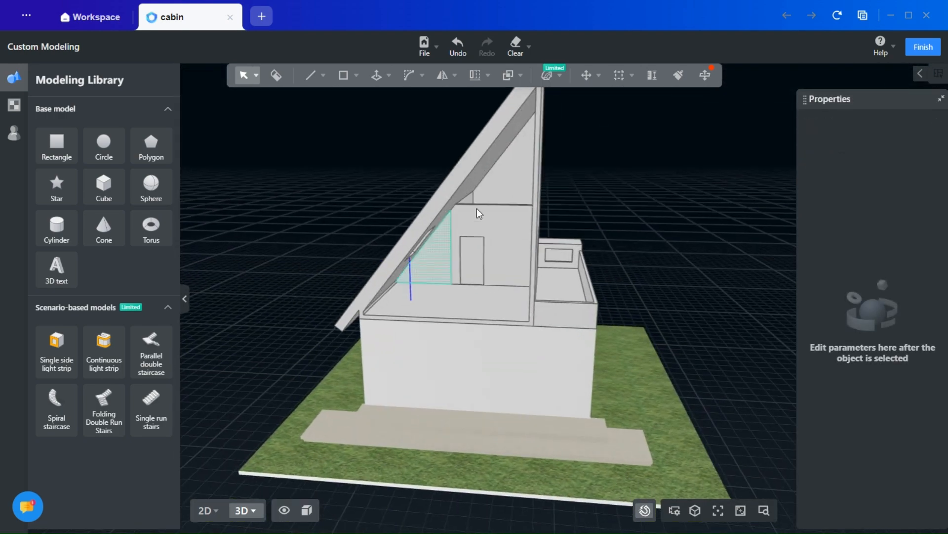
{"action": "middle_click_drag", "start_coordinate": [512, 176], "coordinate": [440, 285]}
{"action": "scroll", "coordinate": [441, 285], "scroll_direction": "up", "scroll_amount": 2}
{"action": "scroll", "coordinate": [327, 378], "scroll_direction": "up", "scroll_amount": 2}
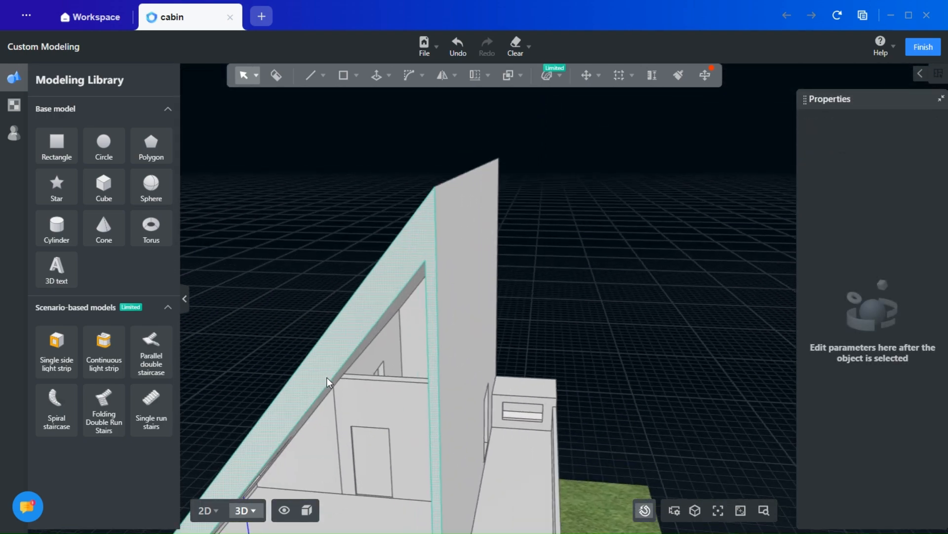
{"action": "middle_click_drag", "start_coordinate": [341, 314], "coordinate": [410, 198]}
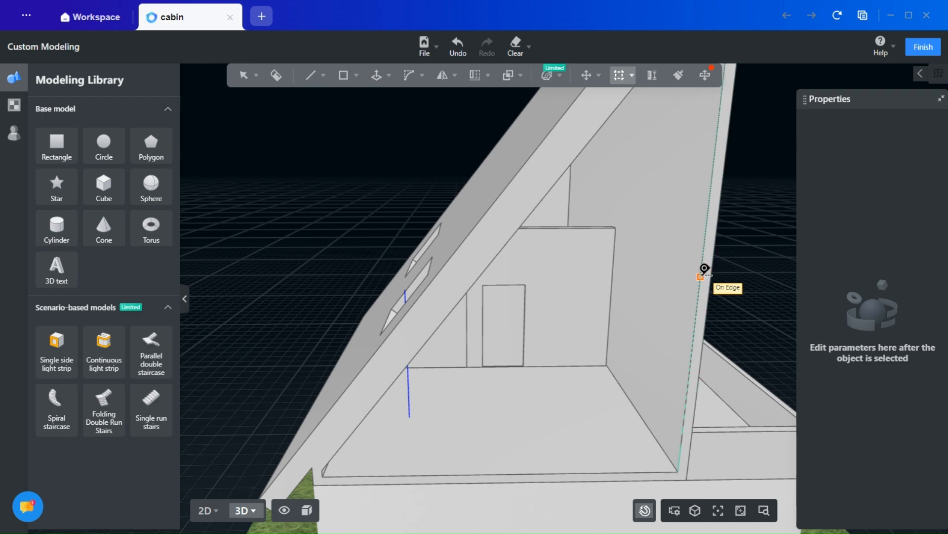
- Add a reference line on the tall wall's inner face, 0.2 m in from its front edge
{"action": "left_click", "coordinate": [702, 273]}
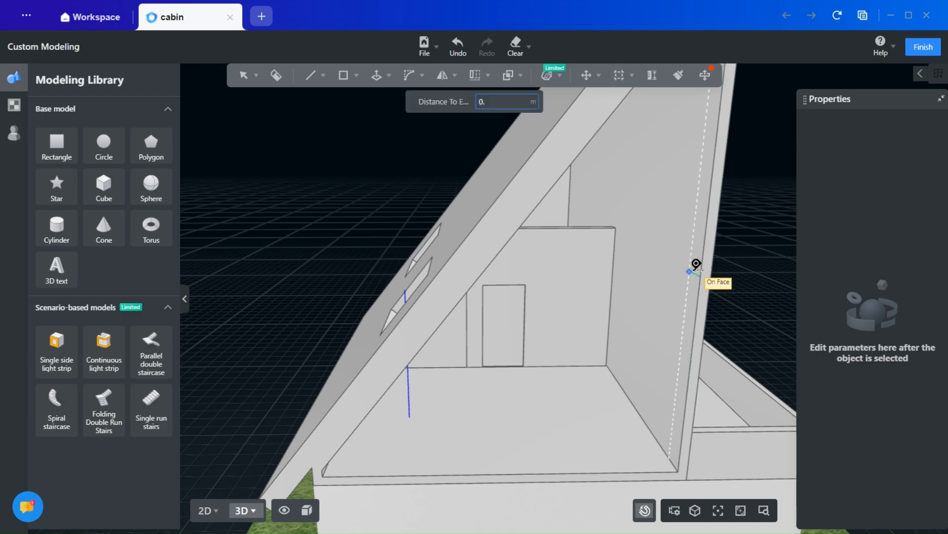
{"action": "type", "text": "0.2"}
{"action": "key", "text": "Return"}
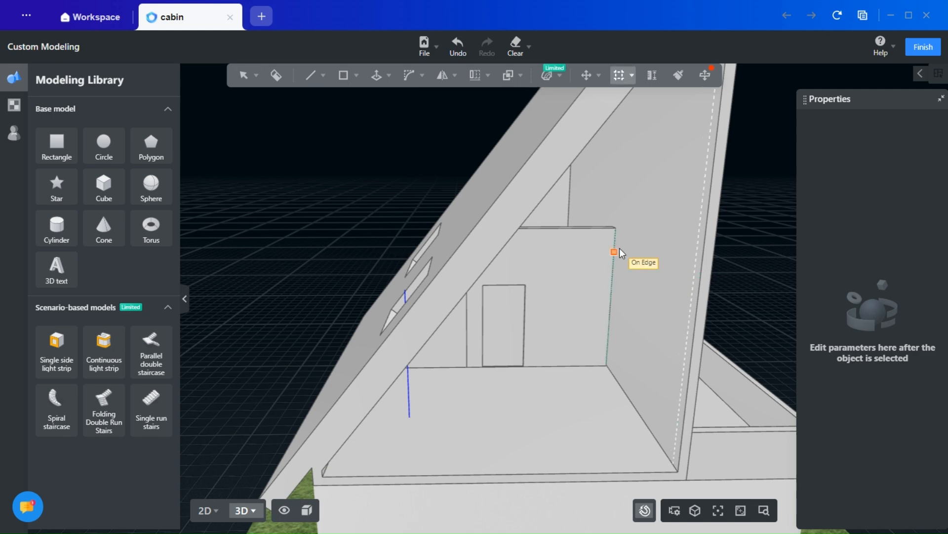
{"action": "key", "text": "Escape"}
- Add a reference line across the floor, parallel to and just inside the front edge of the open gable end
{"action": "middle_click_drag", "start_coordinate": [649, 368], "coordinate": [595, 367]}
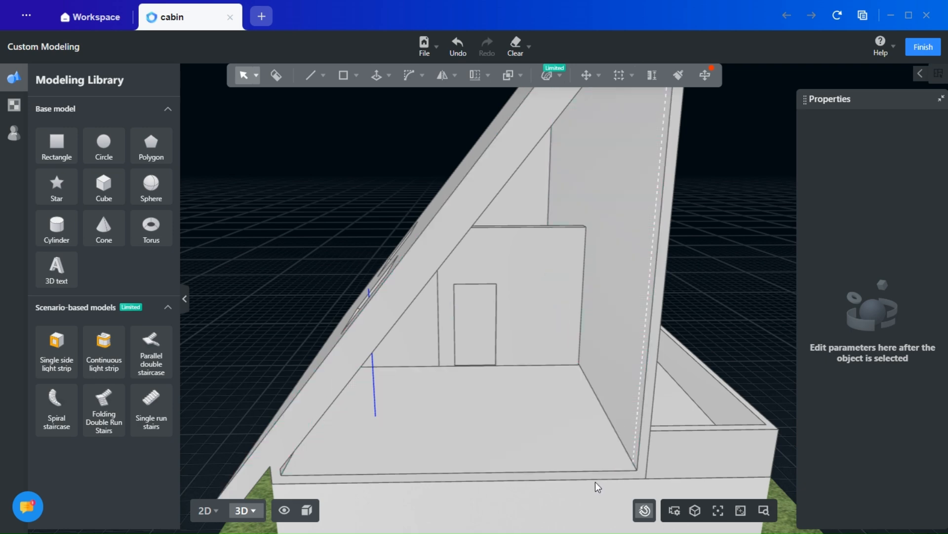
{"action": "left_click", "coordinate": [632, 75]}
{"action": "left_click", "coordinate": [610, 100]}
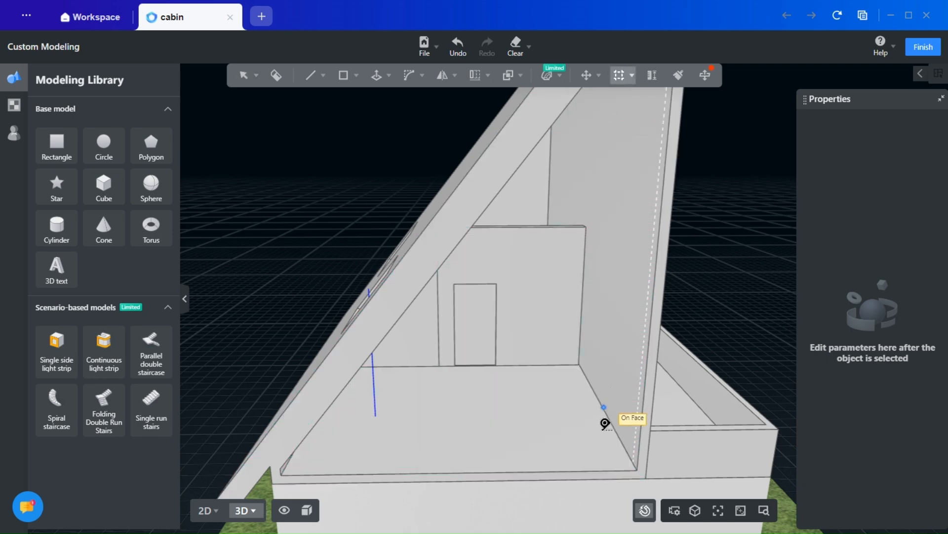
{"action": "left_click", "coordinate": [600, 476]}
{"action": "key", "text": "Return"}
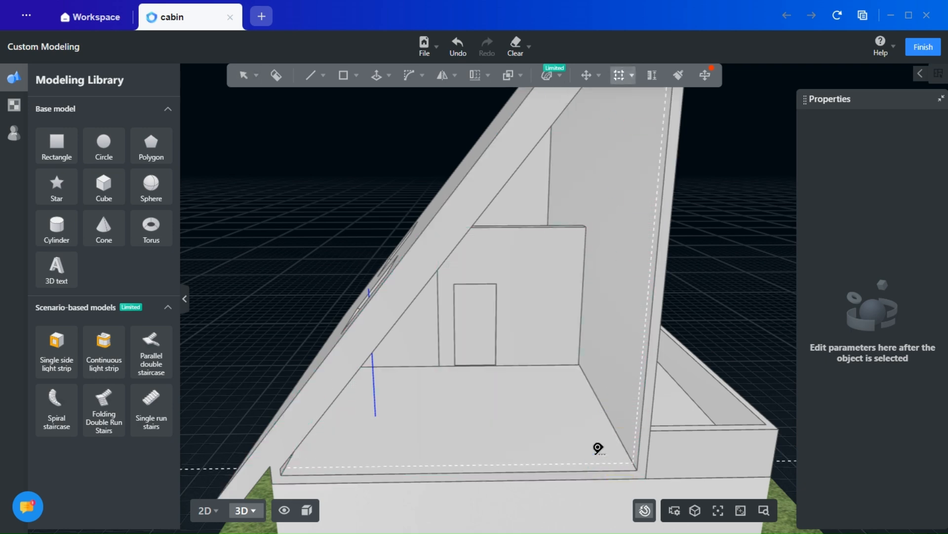
{"action": "key", "text": "Escape"}
- Draw a line along the floor guide from the tall wall to the low eave wall, and continue it up that wall to the roof slope
{"action": "left_click_drag", "start_coordinate": [519, 436], "coordinate": [502, 360]}
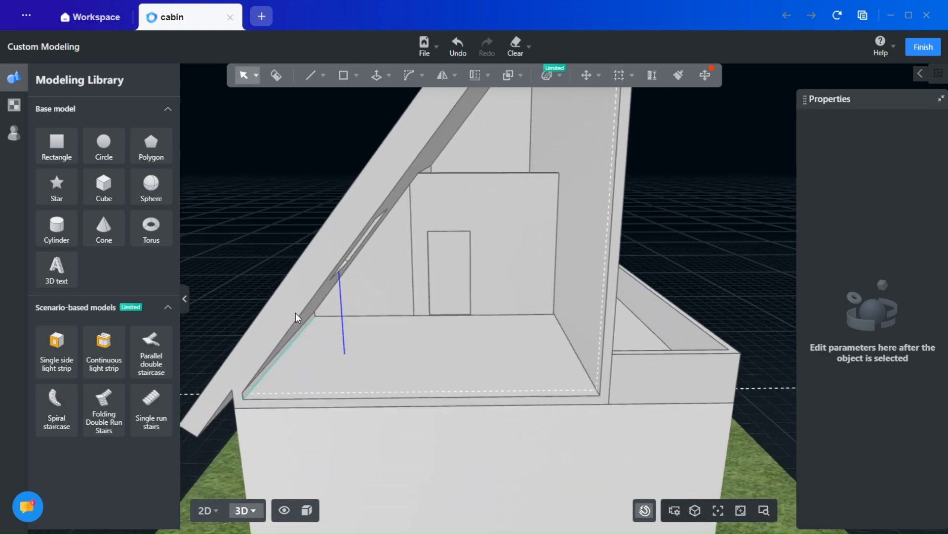
{"action": "left_click", "coordinate": [323, 76]}
{"action": "left_click", "coordinate": [311, 115]}
{"action": "scroll", "coordinate": [563, 402], "scroll_direction": "up", "scroll_amount": 5}
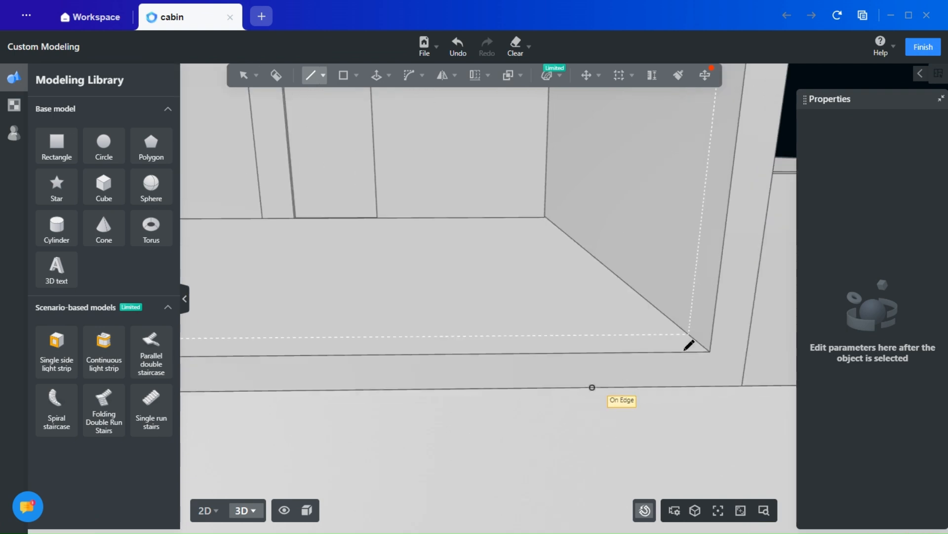
{"action": "left_click", "coordinate": [688, 335]}
{"action": "middle_click_drag", "start_coordinate": [435, 324], "coordinate": [736, 302]}
{"action": "middle_click_drag", "start_coordinate": [408, 304], "coordinate": [588, 293]}
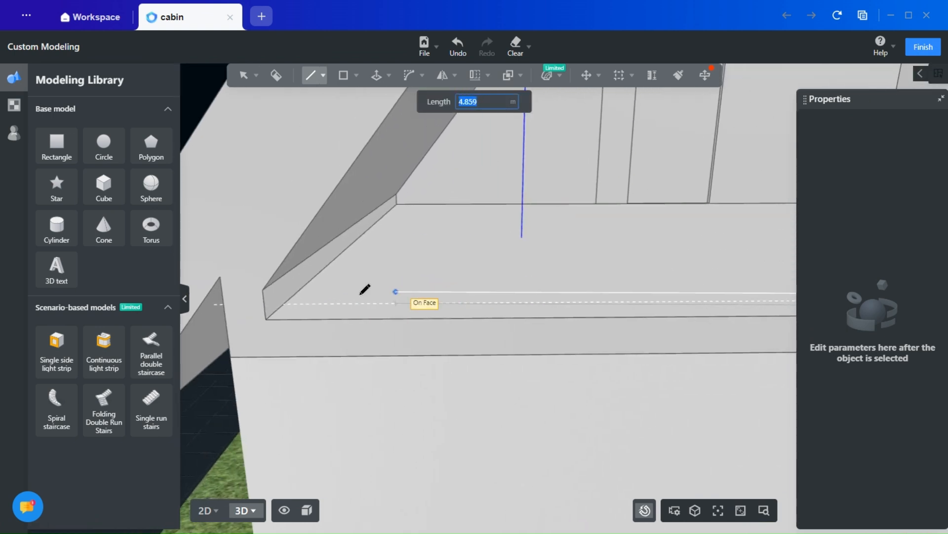
{"action": "left_click", "coordinate": [283, 304]}
{"action": "mouse_move", "coordinate": [310, 75]}
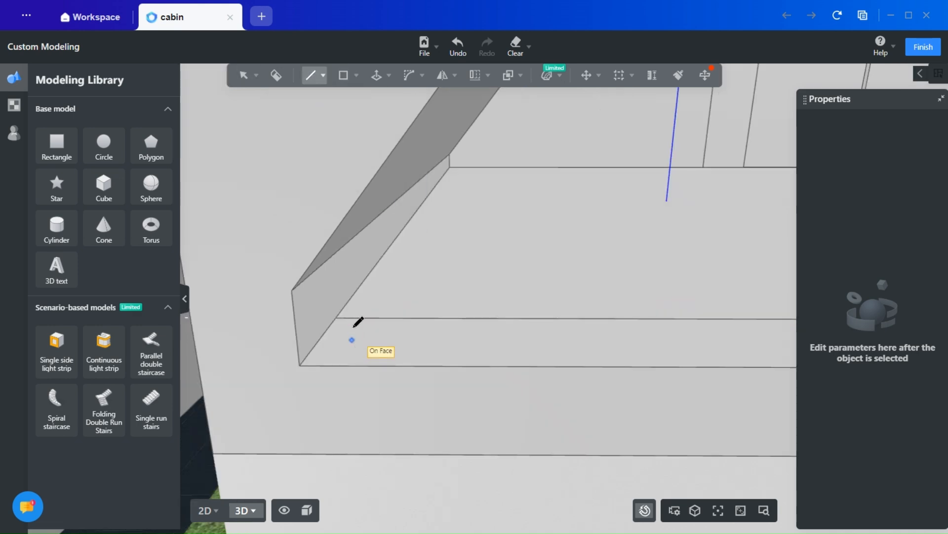
{"action": "left_click", "coordinate": [339, 253]}
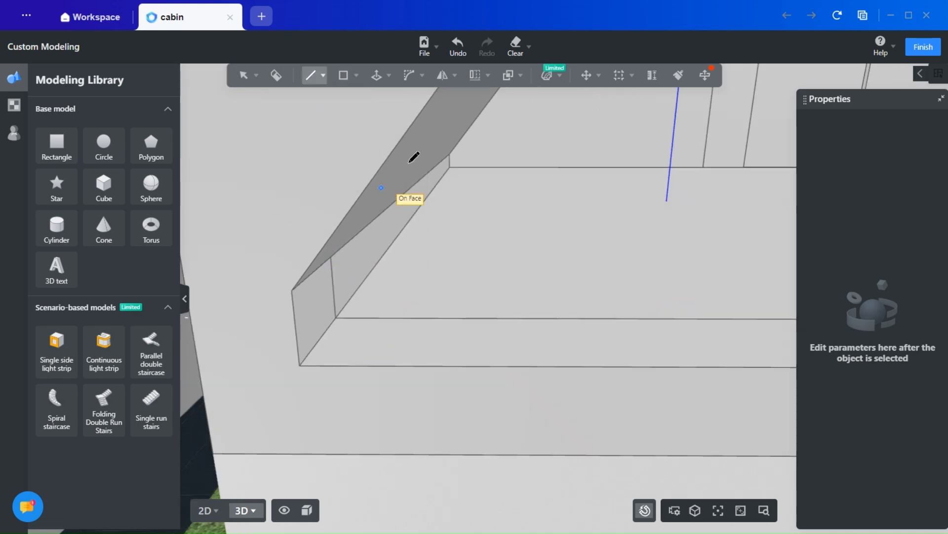
- Draw a vertical line up the tall wall's inner face along its guide, from the floor to the underside of the roof
{"action": "middle_click_drag", "start_coordinate": [508, 246], "coordinate": [502, 157]}
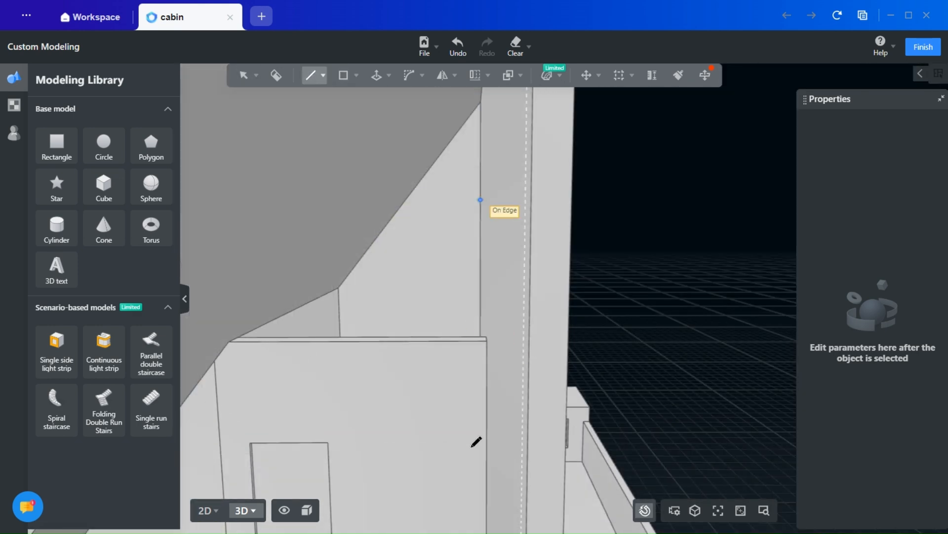
{"action": "middle_click_drag", "start_coordinate": [475, 442], "coordinate": [533, 254]}
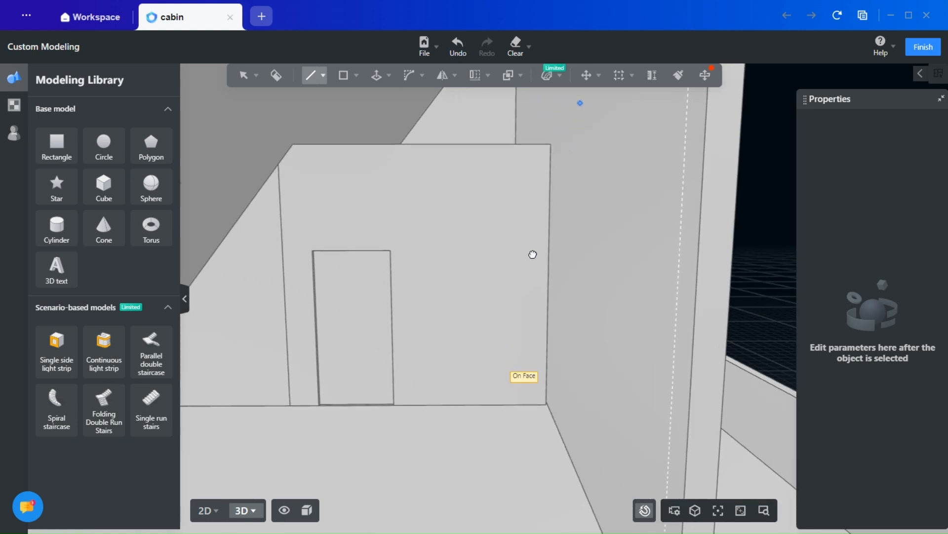
{"action": "middle_click_drag", "start_coordinate": [579, 373], "coordinate": [571, 296]}
{"action": "left_click", "coordinate": [633, 454]}
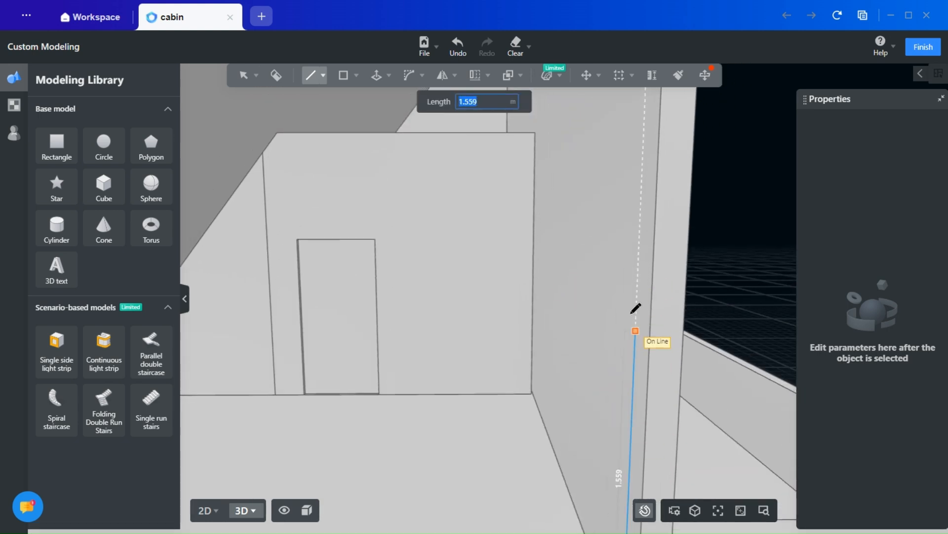
{"action": "middle_click_drag", "start_coordinate": [627, 298], "coordinate": [596, 486]}
{"action": "middle_click_drag", "start_coordinate": [626, 272], "coordinate": [576, 457]}
{"action": "middle_click_drag", "start_coordinate": [555, 200], "coordinate": [544, 284]}
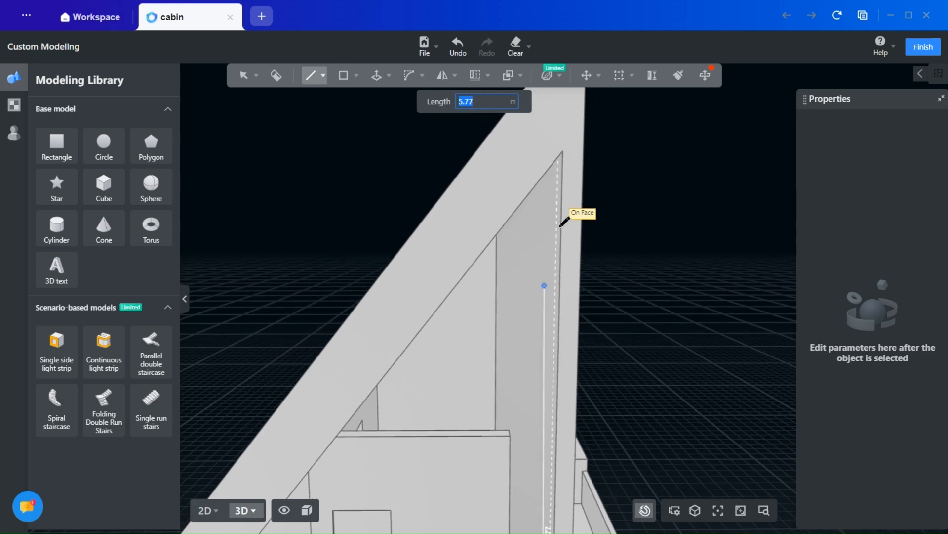
{"action": "scroll", "coordinate": [564, 177], "scroll_direction": "up", "scroll_amount": 5}
{"action": "middle_click_drag", "start_coordinate": [556, 158], "coordinate": [519, 171]}
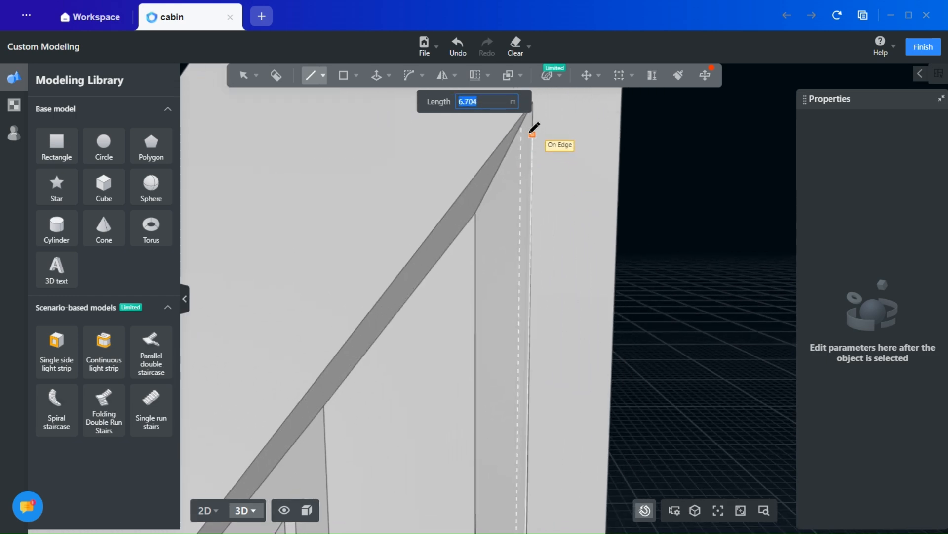
{"action": "scroll", "coordinate": [519, 121], "scroll_direction": "up", "scroll_amount": 3}
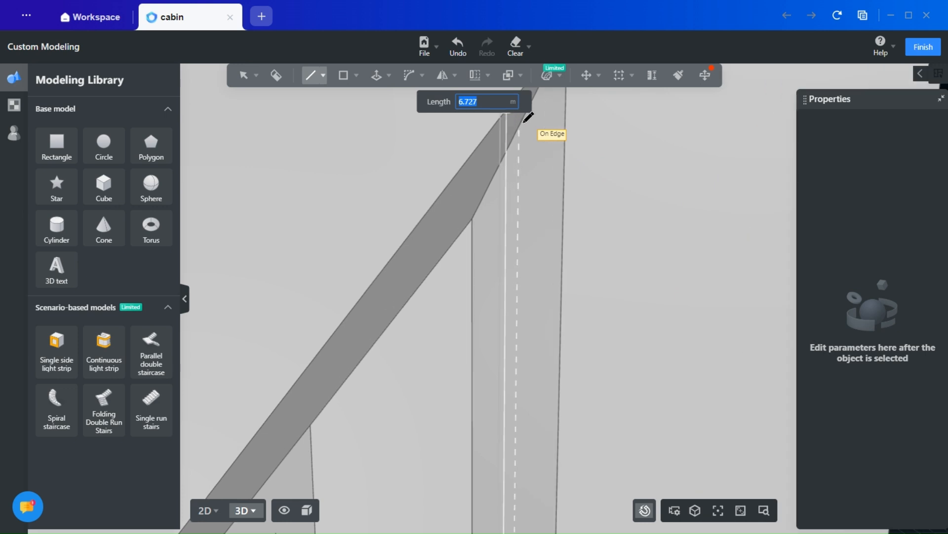
{"action": "left_click", "coordinate": [519, 126]}
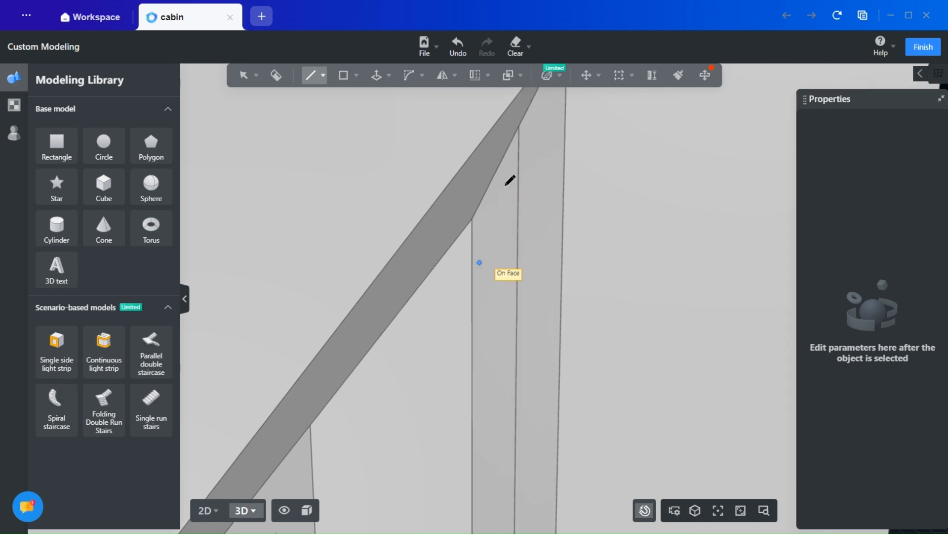
- Draw a sloping line under the roof from the tall wall line's upper end to the eave wall line's end, closing the gable infill face
{"action": "left_click", "coordinate": [518, 126]}
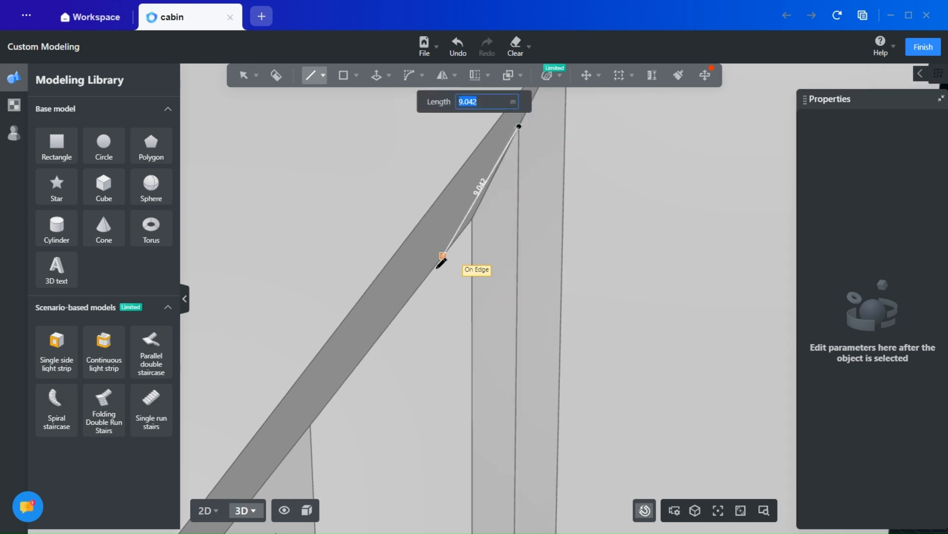
{"action": "scroll", "coordinate": [442, 260], "scroll_direction": "down", "scroll_amount": 5}
{"action": "middle_click_drag", "start_coordinate": [379, 345], "coordinate": [519, 138]}
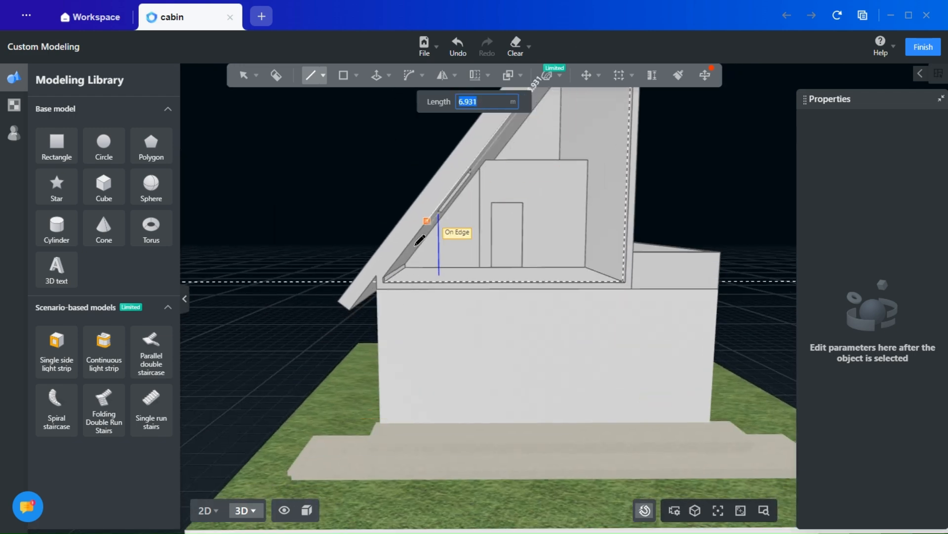
{"action": "scroll", "coordinate": [389, 284], "scroll_direction": "up", "scroll_amount": 8}
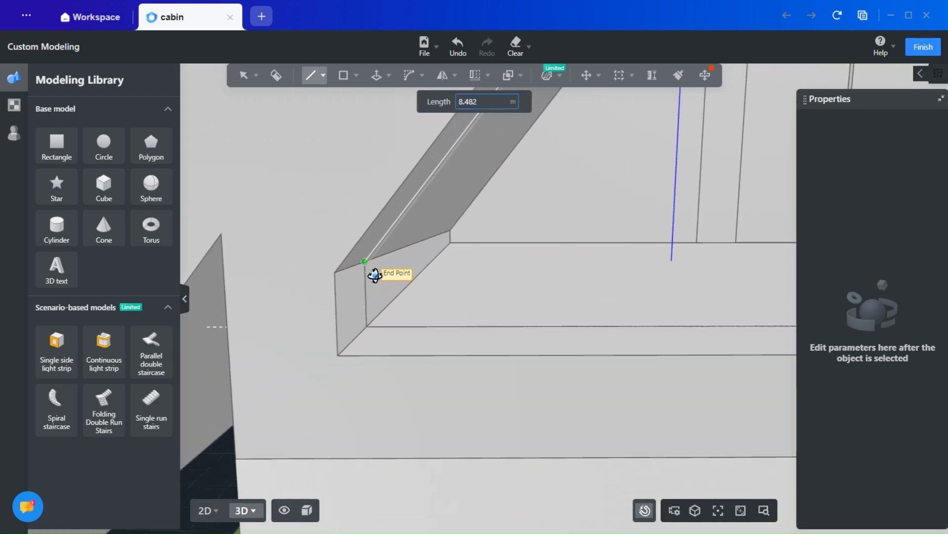
{"action": "left_click", "coordinate": [366, 263]}
{"action": "key", "text": "Escape"}
{"action": "scroll", "coordinate": [395, 313], "scroll_direction": "down", "scroll_amount": 8}
{"action": "middle_click_drag", "start_coordinate": [570, 385], "coordinate": [408, 410]}
{"action": "scroll", "coordinate": [408, 410], "scroll_direction": "down", "scroll_amount": 5}
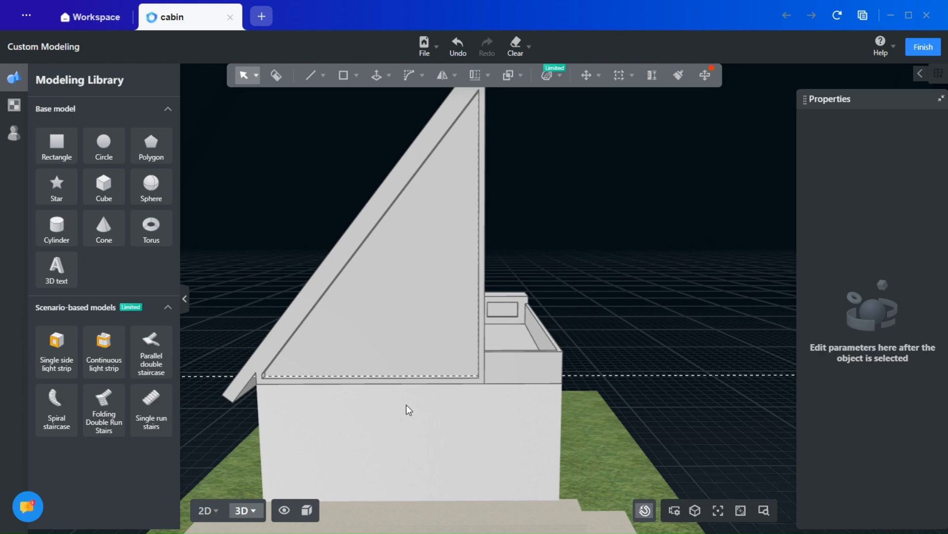
- Draw a horizontal line across the gable infill face from the roof slope to the tall wall, perpendicular to the tall wall's line
{"action": "scroll", "coordinate": [395, 415], "scroll_direction": "up", "scroll_amount": 10}
{"action": "left_click", "coordinate": [324, 75]}
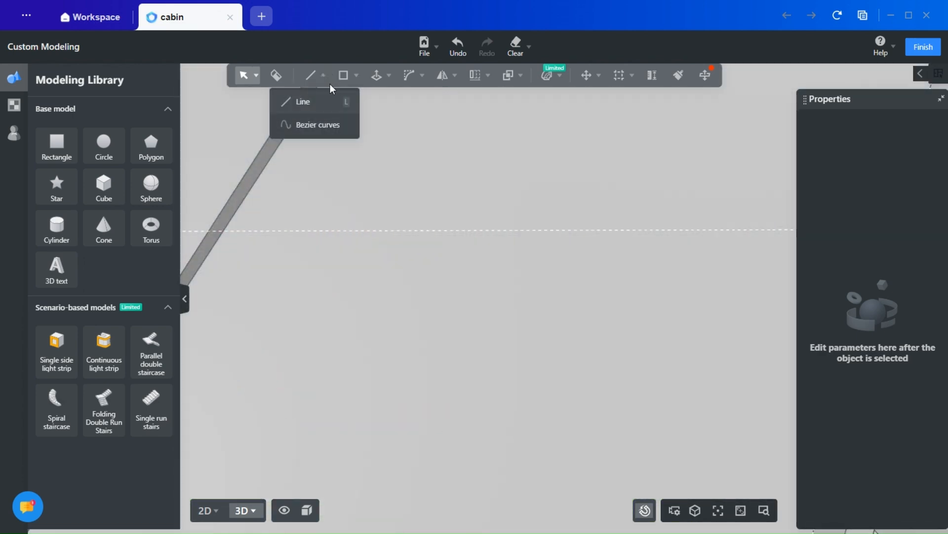
{"action": "left_click", "coordinate": [303, 102]}
{"action": "left_click", "coordinate": [216, 241]}
{"action": "middle_click_drag", "start_coordinate": [540, 275], "coordinate": [226, 278]}
{"action": "left_click", "coordinate": [576, 242]}
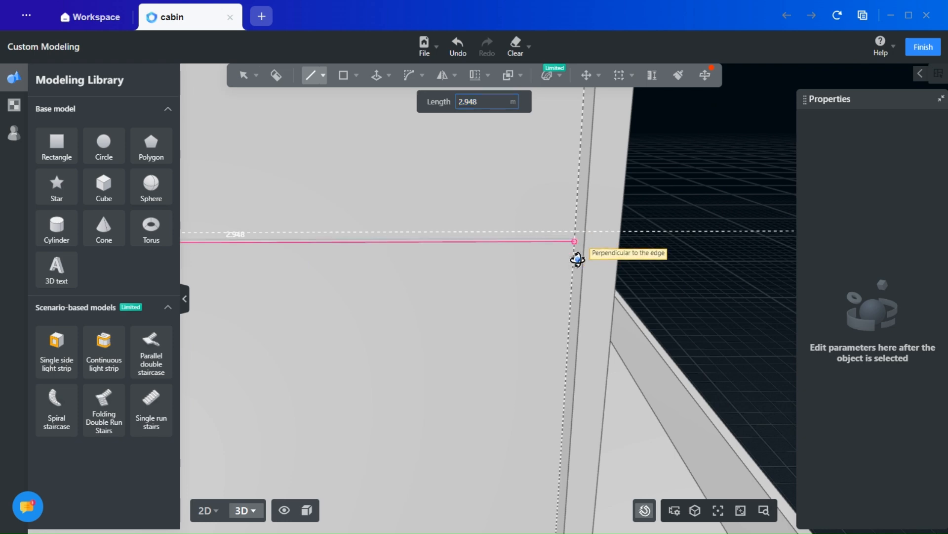
- Delete the horizontal reference line beside the dividing line and inset the outline of the upper triangular panel
{"action": "scroll", "coordinate": [469, 290], "scroll_direction": "down", "scroll_amount": 6}
{"action": "left_click", "coordinate": [644, 267]}
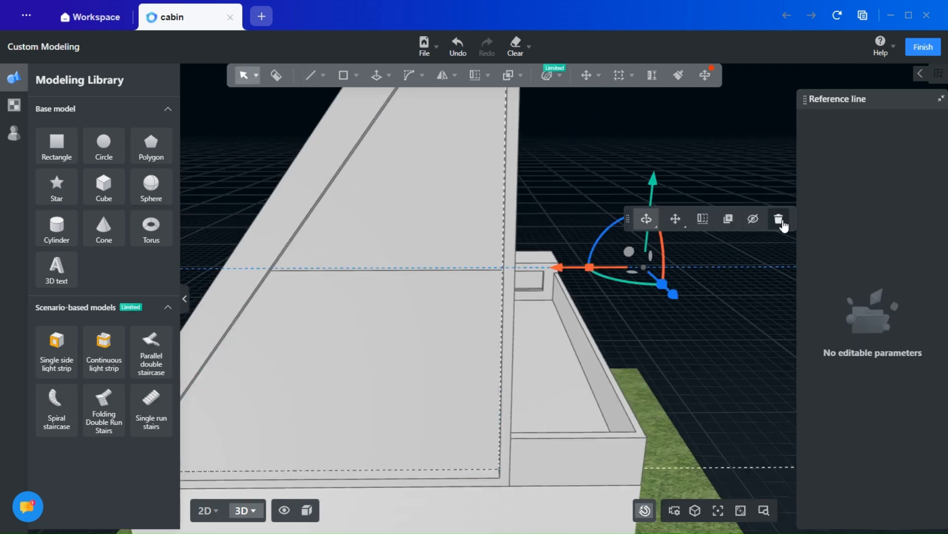
{"action": "left_click", "coordinate": [782, 222]}
{"action": "scroll", "coordinate": [462, 296], "scroll_direction": "down", "scroll_amount": 3}
{"action": "middle_click_drag", "start_coordinate": [420, 323], "coordinate": [483, 311]}
{"action": "middle_click_drag", "start_coordinate": [346, 253], "coordinate": [505, 275]}
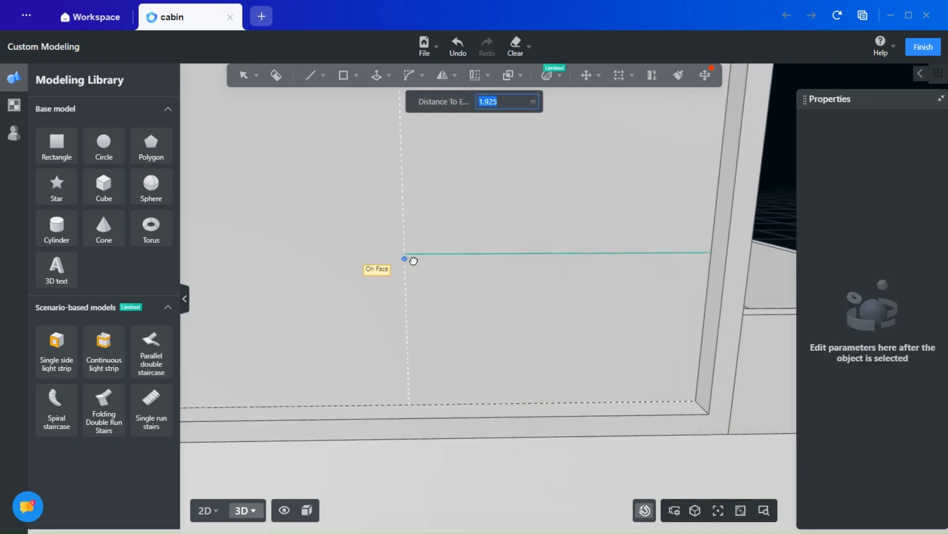
{"action": "scroll", "coordinate": [453, 266], "scroll_direction": "down", "scroll_amount": 5}
- Add two vertical reference lines on the lower gable panel, splitting it into two rectangular bays and a triangular one
{"action": "scroll", "coordinate": [505, 275], "scroll_direction": "up", "scroll_amount": 2}
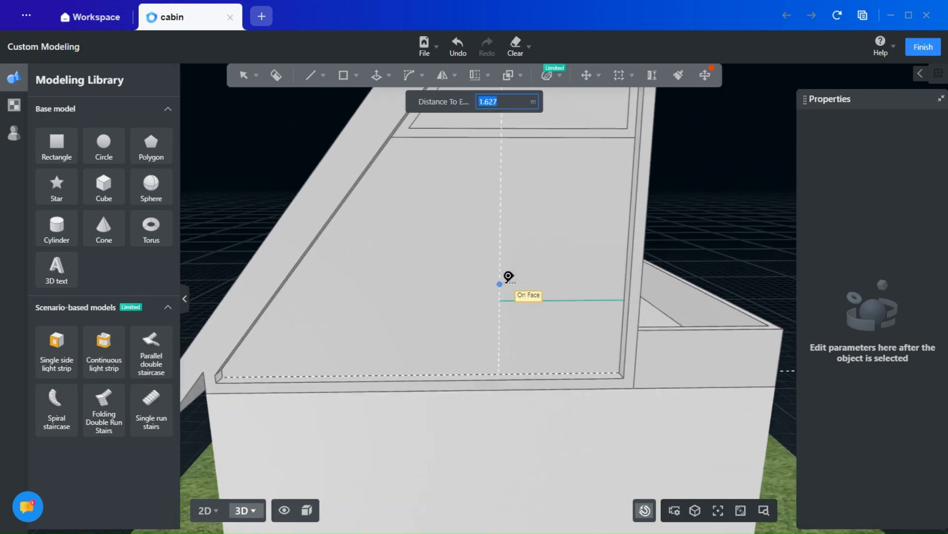
{"action": "key", "text": "Return"}
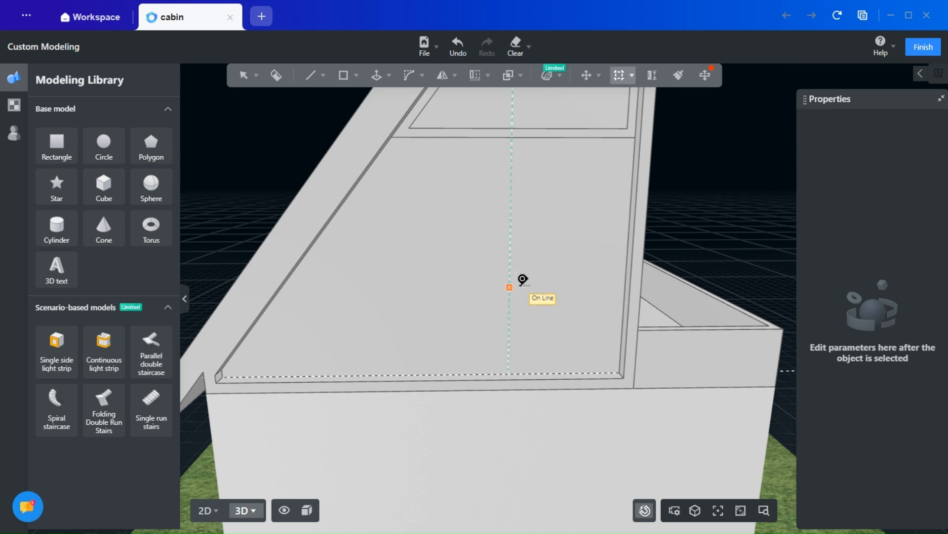
{"action": "left_click", "coordinate": [522, 280]}
{"action": "type", "text": "1"}
{"action": "key", "text": "Return"}
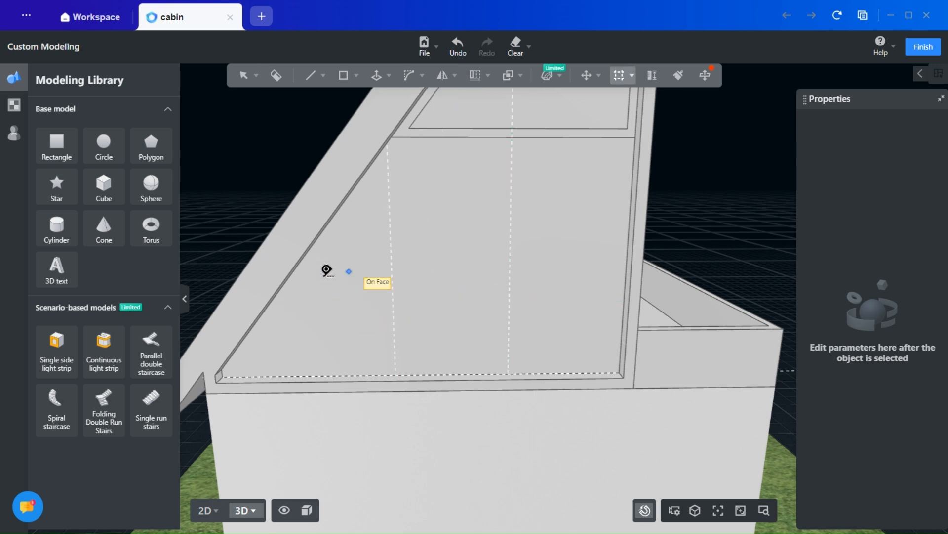
{"action": "key", "text": "Escape"}
- Draw a vertical line along the guide nearer the tall wall, from the horizontal divider to the lower edge of the gable
{"action": "mouse_move", "coordinate": [317, 76]}
{"action": "left_click", "coordinate": [298, 107]}
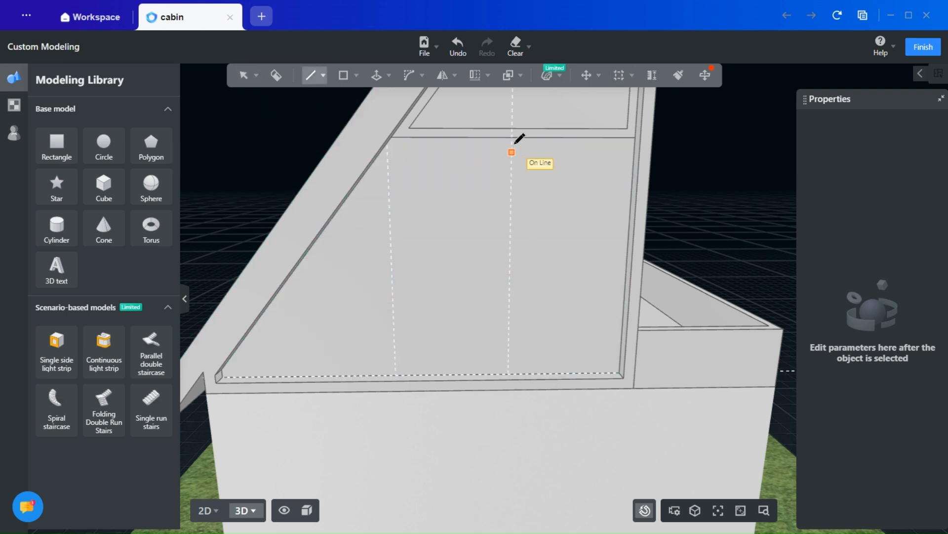
{"action": "left_click", "coordinate": [514, 138]}
{"action": "scroll", "coordinate": [517, 366], "scroll_direction": "up", "scroll_amount": 5}
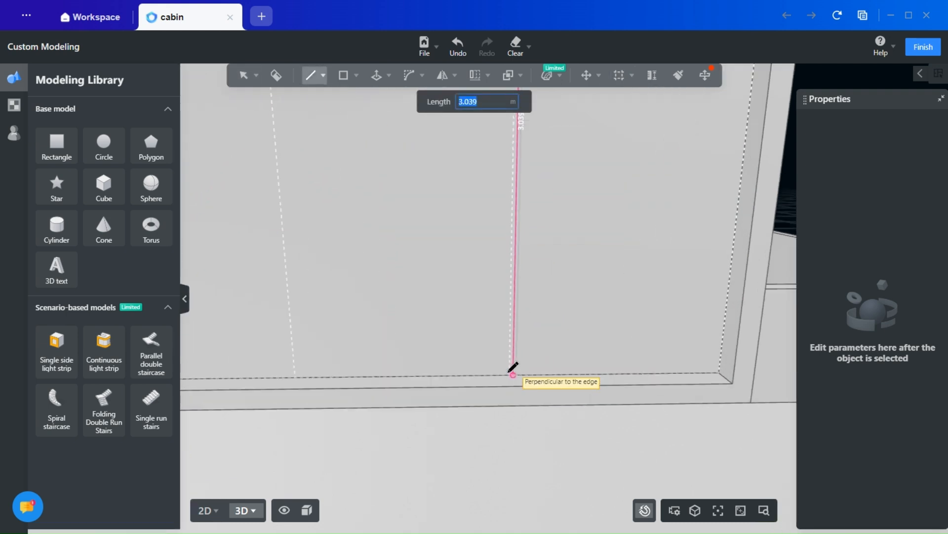
{"action": "left_click", "coordinate": [518, 376]}
{"action": "scroll", "coordinate": [474, 367], "scroll_direction": "down", "scroll_amount": 5}
- Draw a vertical line along the guide nearer the eave, from the roof slope down to the gable's lower edge
{"action": "scroll", "coordinate": [381, 121], "scroll_direction": "up", "scroll_amount": 5}
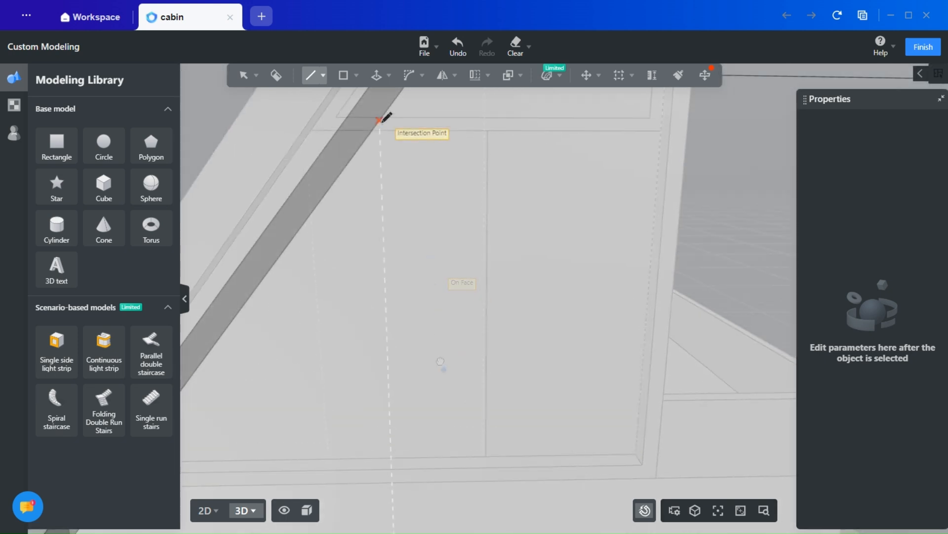
{"action": "left_click", "coordinate": [379, 121]}
{"action": "middle_click_drag", "start_coordinate": [381, 402], "coordinate": [400, 242]}
{"action": "scroll", "coordinate": [386, 276], "scroll_direction": "down", "scroll_amount": 4}
{"action": "scroll", "coordinate": [387, 332], "scroll_direction": "down", "scroll_amount": 6}
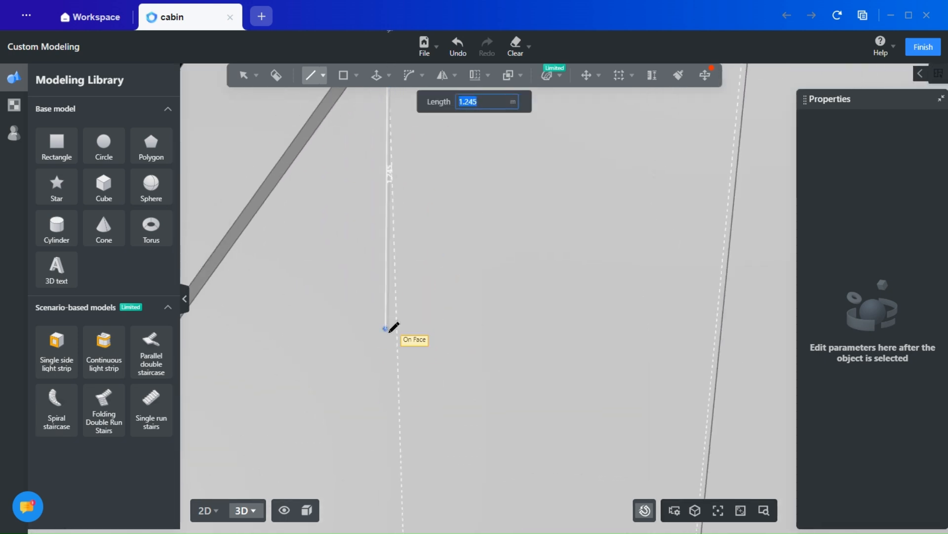
{"action": "middle_click_drag", "start_coordinate": [410, 442], "coordinate": [409, 317]}
{"action": "left_click", "coordinate": [409, 396]}
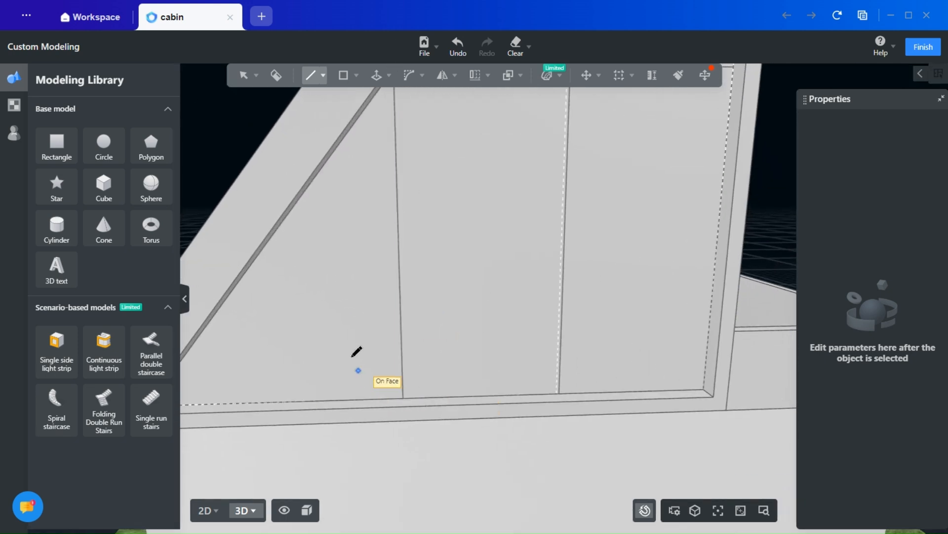
{"action": "key", "text": "Escape"}
- Offset the outlines of the two rectangular panels and the small triangular panel inward to form frame borders
{"action": "scroll", "coordinate": [523, 341], "scroll_direction": "down", "scroll_amount": 5}
{"action": "middle_click_drag", "start_coordinate": [536, 318], "coordinate": [476, 341]}
{"action": "left_click", "coordinate": [376, 75]}
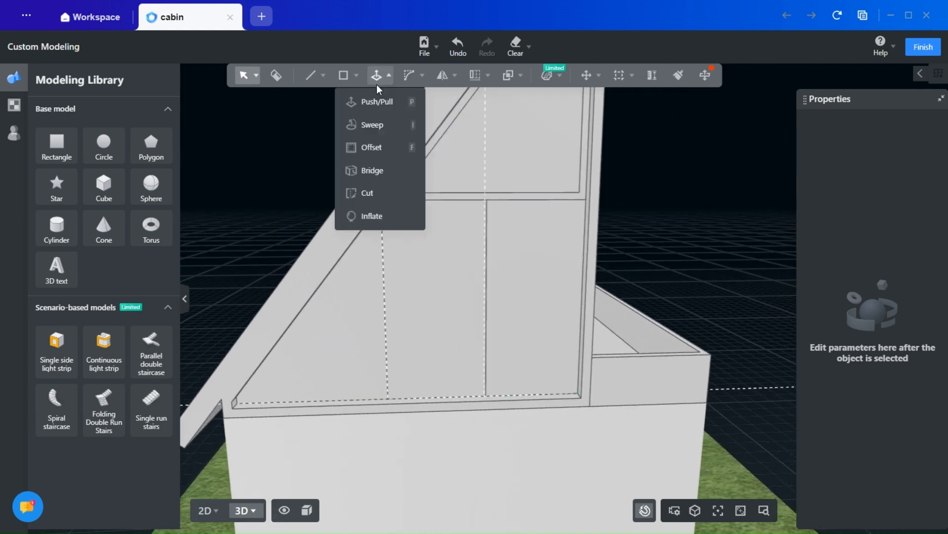
{"action": "left_click", "coordinate": [375, 152]}
{"action": "left_click", "coordinate": [524, 302]}
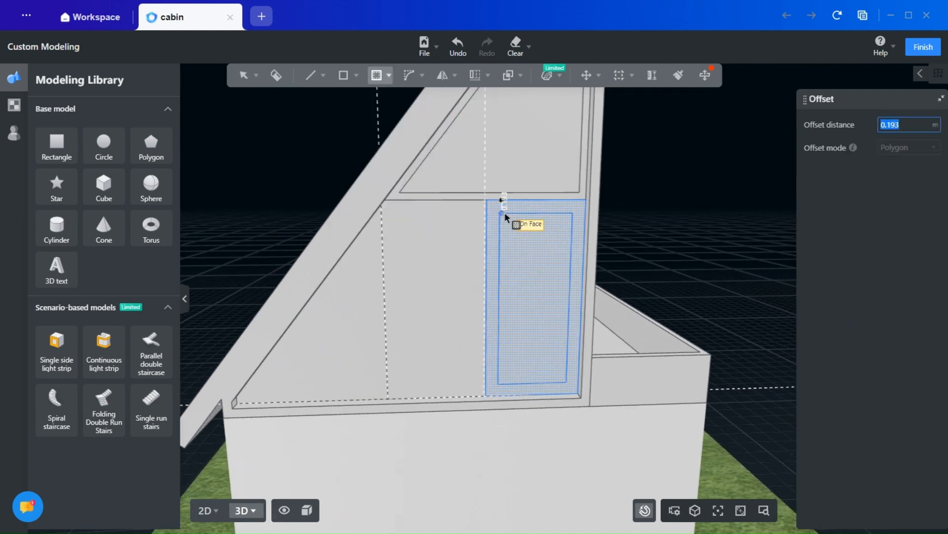
{"action": "left_click", "coordinate": [509, 215]}
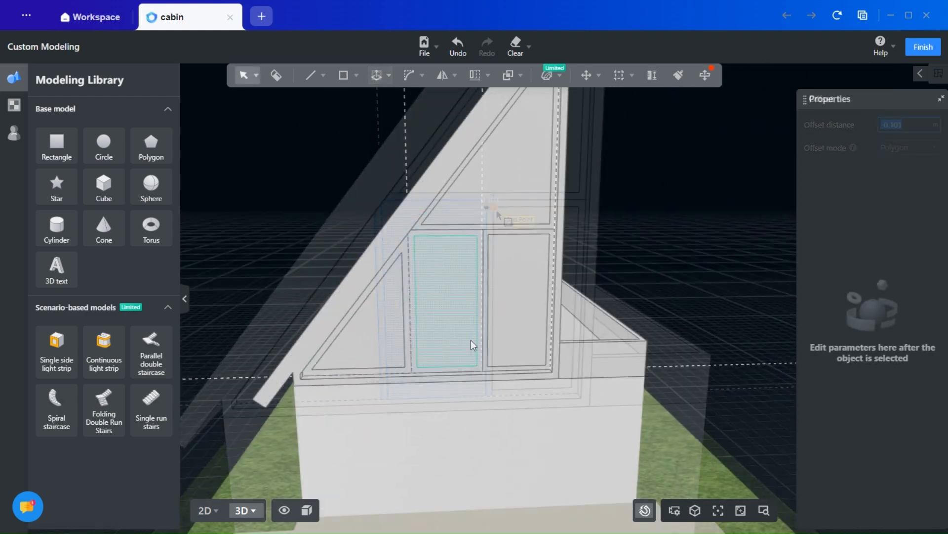
- Push/Pull the border strips of the upper triangle and the three lower panels outward as raised window frames
{"action": "scroll", "coordinate": [472, 342], "scroll_direction": "down", "scroll_amount": 4}
{"action": "middle_click_drag", "start_coordinate": [666, 366], "coordinate": [605, 403]}
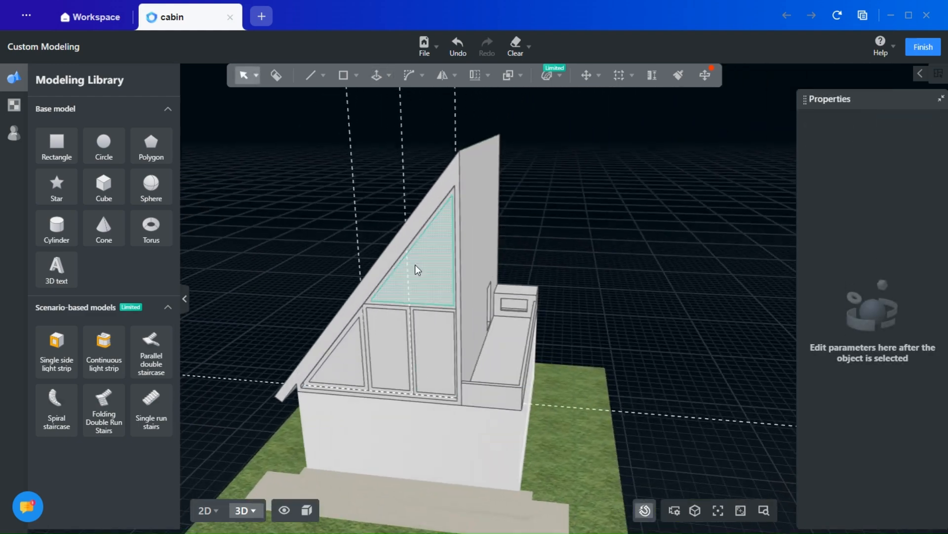
{"action": "scroll", "coordinate": [420, 267], "scroll_direction": "up", "scroll_amount": 5}
{"action": "middle_click_drag", "start_coordinate": [399, 322], "coordinate": [408, 300]}
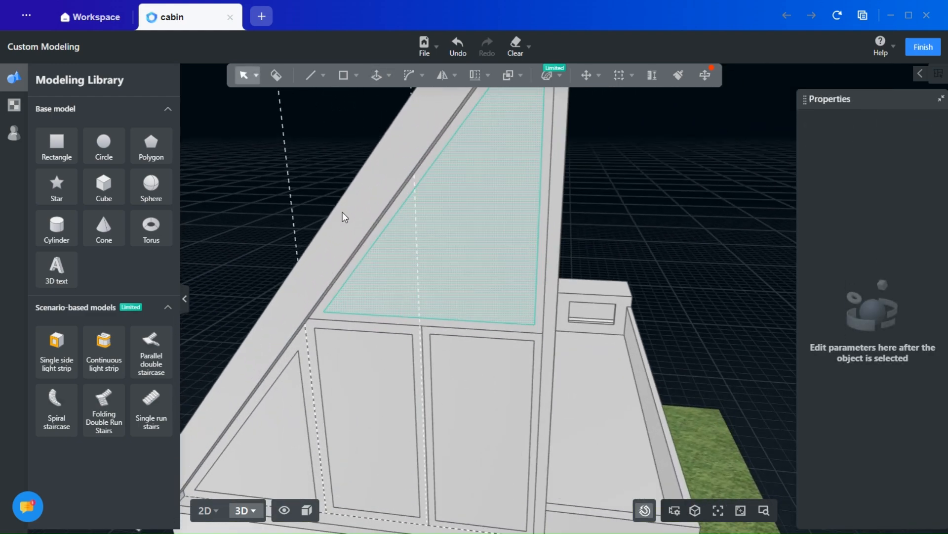
{"action": "left_click", "coordinate": [388, 75]}
{"action": "left_click", "coordinate": [373, 101]}
{"action": "scroll", "coordinate": [319, 314], "scroll_direction": "up", "scroll_amount": 4}
{"action": "middle_click_drag", "start_coordinate": [321, 316], "coordinate": [283, 322]}
{"action": "middle_click_drag", "start_coordinate": [364, 303], "coordinate": [667, 219]}
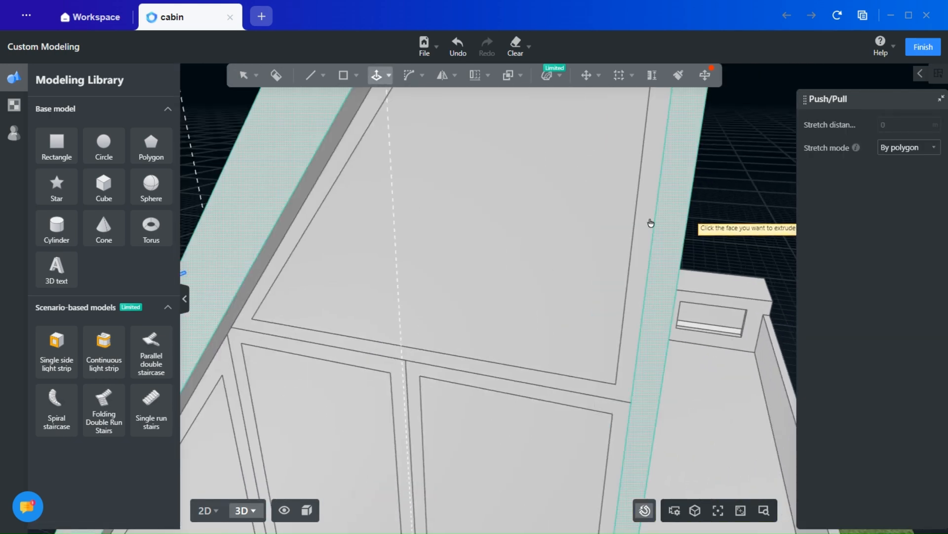
{"action": "left_click", "coordinate": [247, 328]}
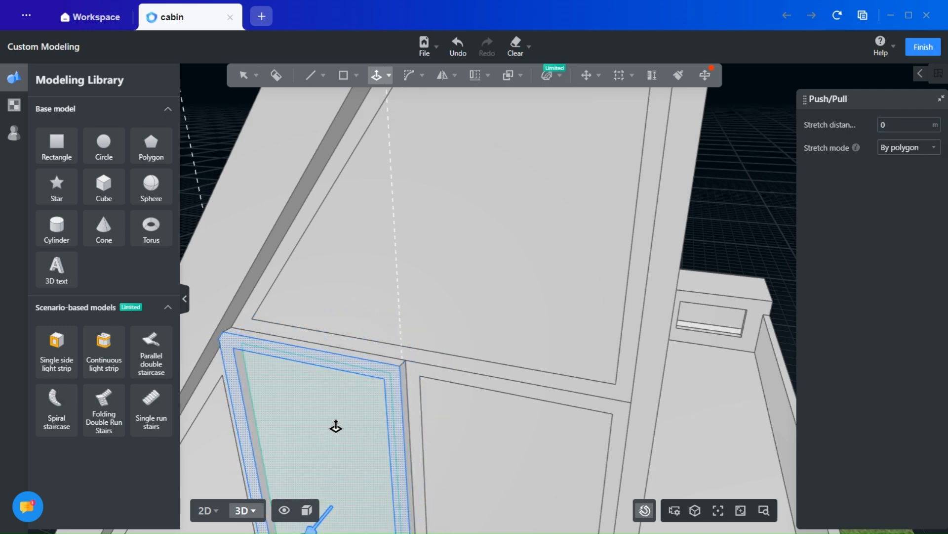
{"action": "middle_click_drag", "start_coordinate": [335, 424], "coordinate": [367, 195]}
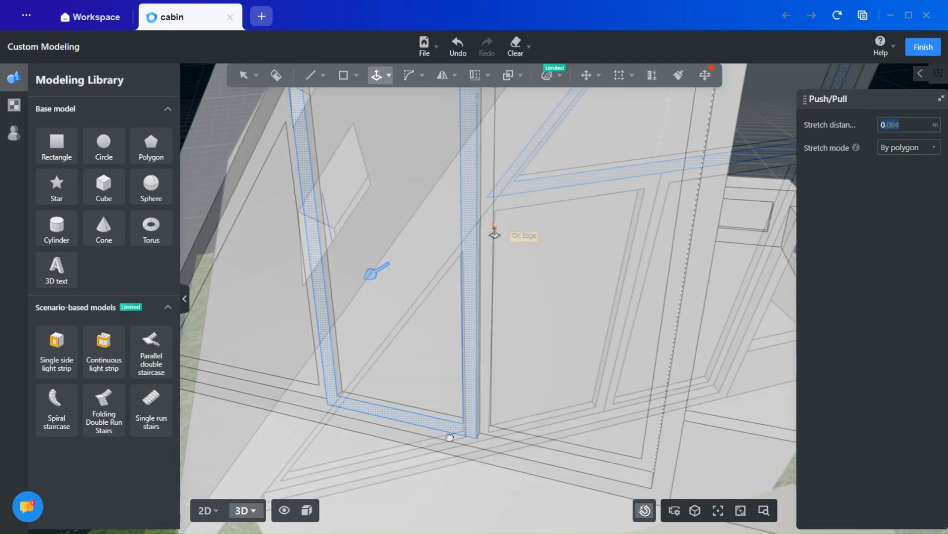
{"action": "key", "text": "Escape"}
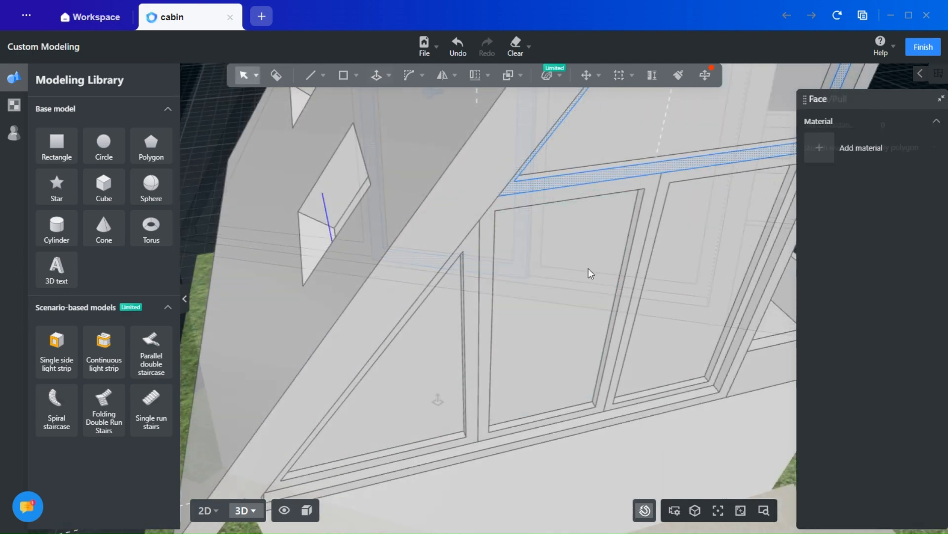
{"action": "key", "text": "Escape"}
- Sample the glass material from a narrow ground-floor window and apply it to the rectangular gable panel beside the tall wall
{"action": "scroll", "coordinate": [588, 272], "scroll_direction": "down", "scroll_amount": 6}
{"action": "right_click_drag", "start_coordinate": [758, 259], "coordinate": [450, 228]}
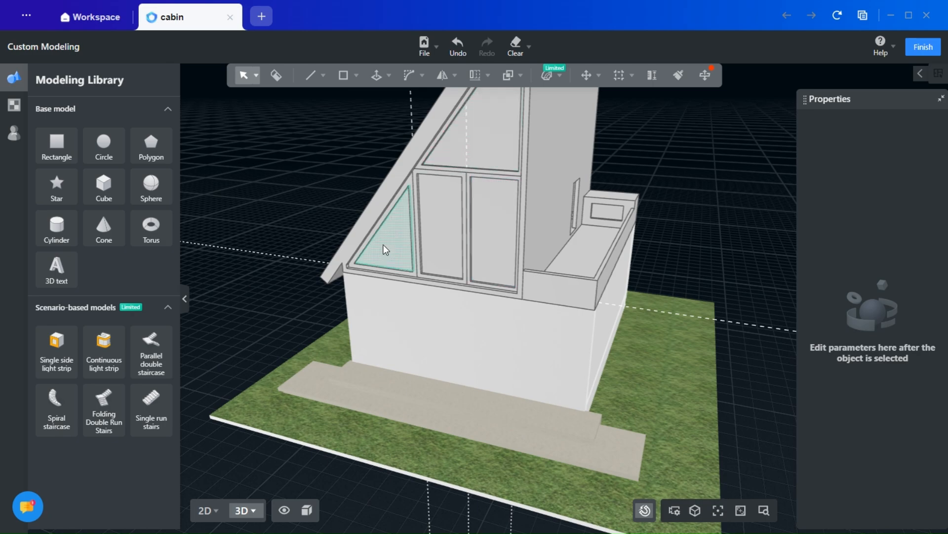
{"action": "right_click_drag", "start_coordinate": [688, 372], "coordinate": [366, 362]}
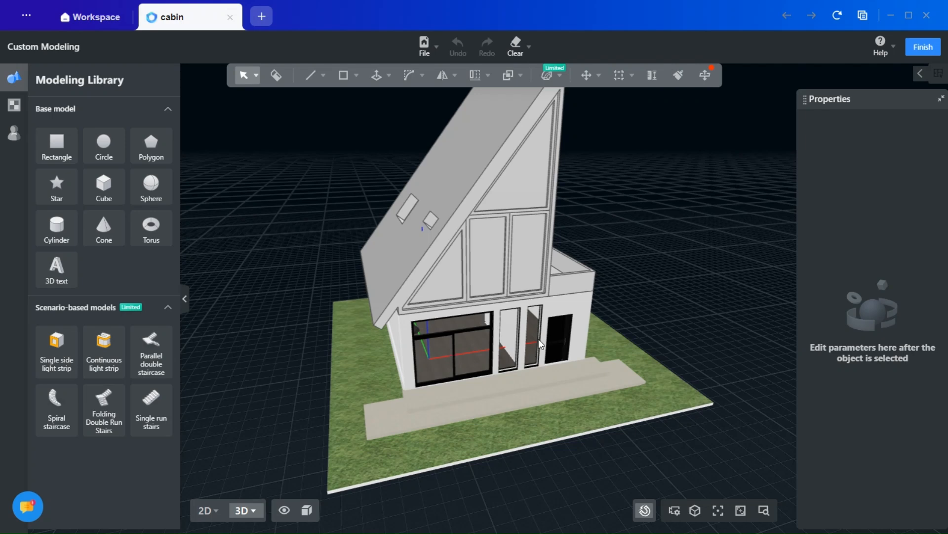
{"action": "scroll", "coordinate": [478, 344], "scroll_direction": "up", "scroll_amount": 5}
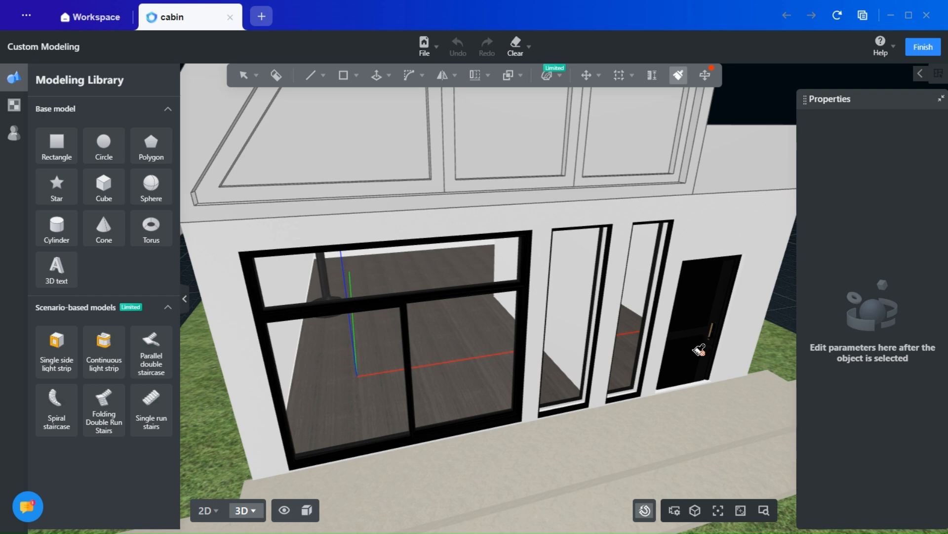
{"action": "scroll", "coordinate": [668, 249], "scroll_direction": "up", "scroll_amount": 5}
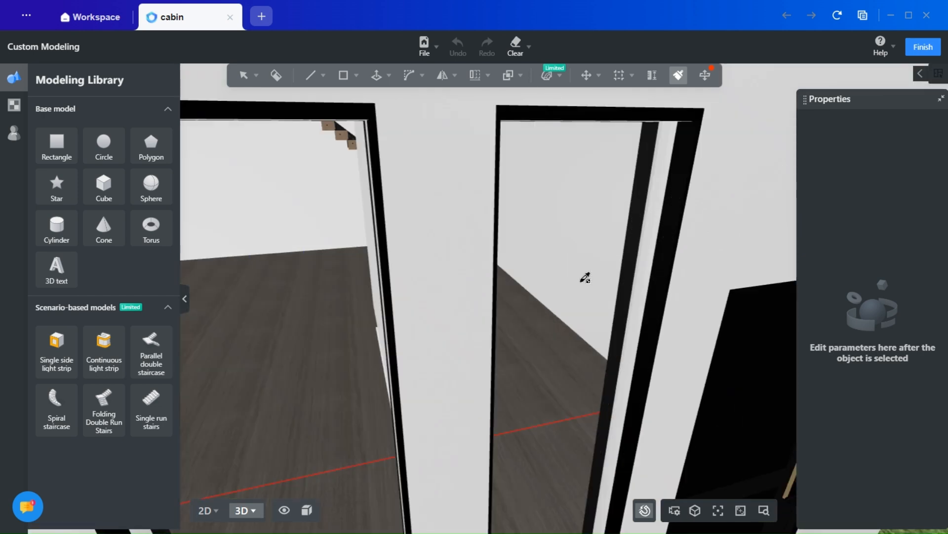
{"action": "scroll", "coordinate": [585, 277], "scroll_direction": "down", "scroll_amount": 10}
{"action": "left_click", "coordinate": [557, 174]}
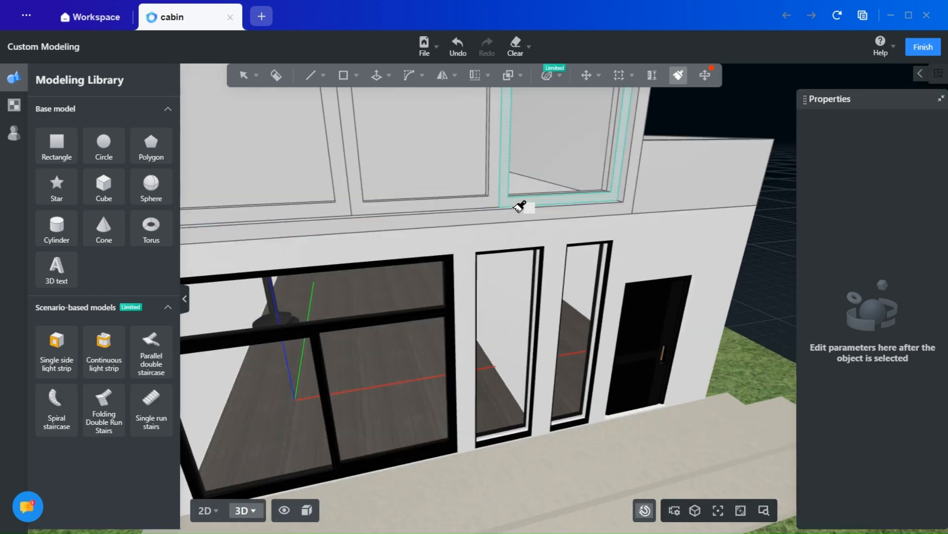
- Apply the sampled glass material to the other rectangular panel, the small triangular panel and the large upper triangle
{"action": "middle_click_drag", "start_coordinate": [416, 162], "coordinate": [487, 236]}
{"action": "scroll", "coordinate": [353, 224], "scroll_direction": "down", "scroll_amount": 3}
{"action": "middle_click_drag", "start_coordinate": [430, 203], "coordinate": [401, 330]}
{"action": "left_click", "coordinate": [450, 197]}
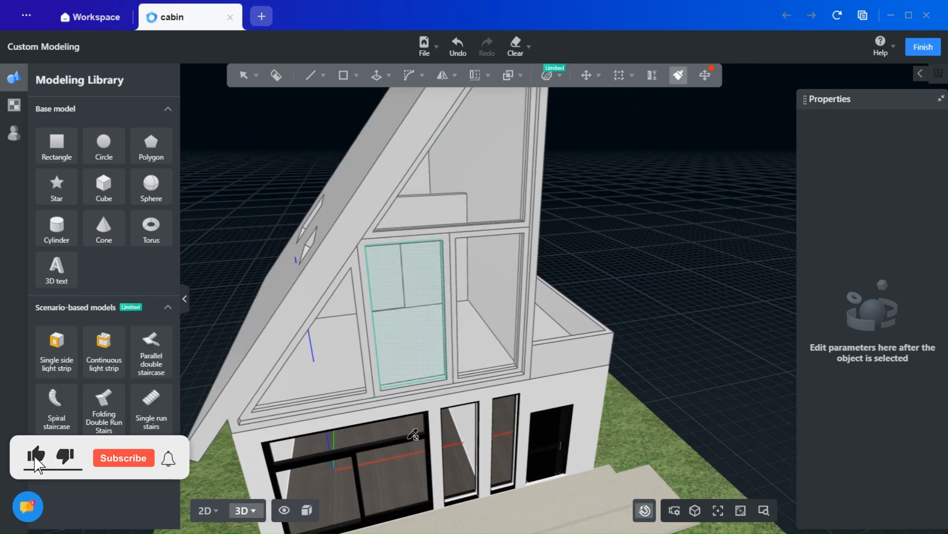
- Apply the sampled black frame material to the raised window frames of the gable's triangular and rectangular panels
{"action": "left_click", "coordinate": [380, 393]}
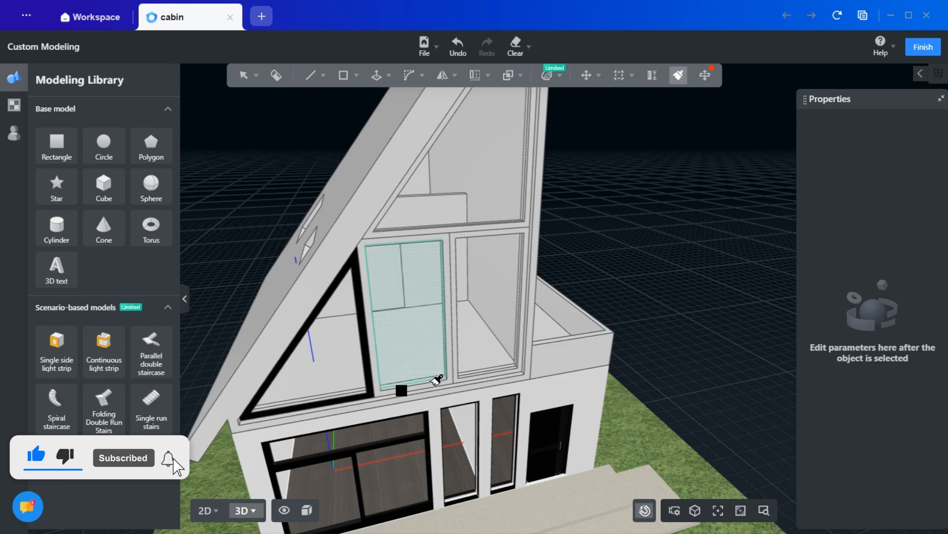
{"action": "scroll", "coordinate": [366, 396], "scroll_direction": "up", "scroll_amount": 5}
{"action": "left_click", "coordinate": [335, 410]}
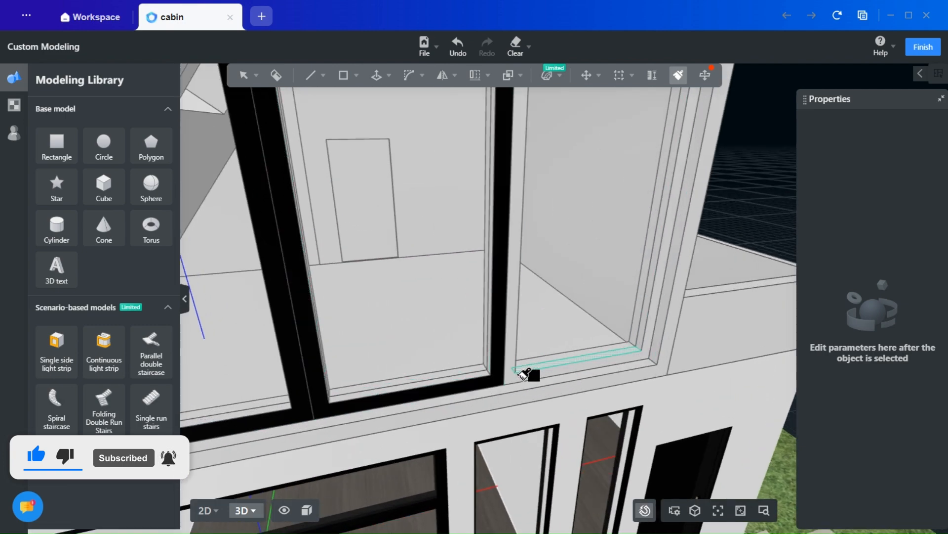
{"action": "scroll", "coordinate": [526, 370], "scroll_direction": "down", "scroll_amount": 6}
{"action": "key", "text": "Escape"}
{"action": "middle_click_drag", "start_coordinate": [673, 342], "coordinate": [497, 386]}
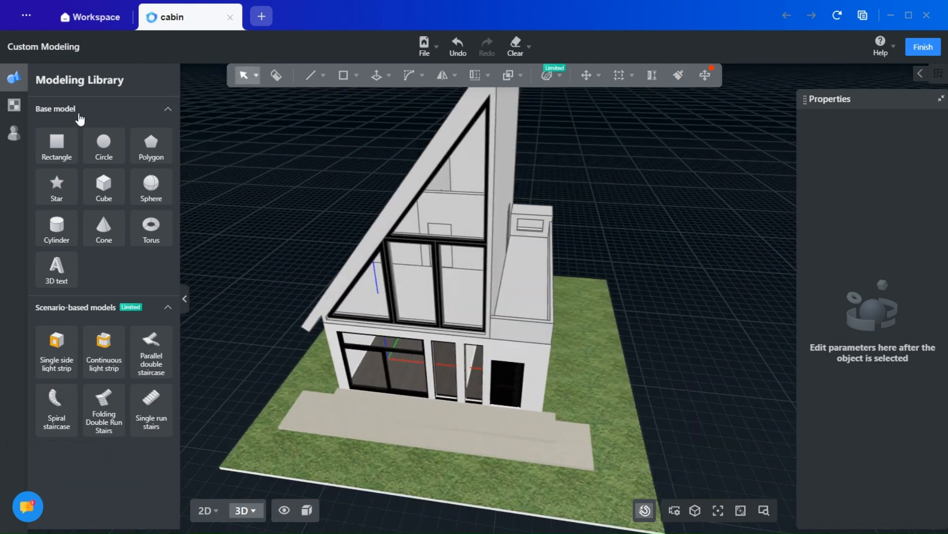
- Browse the Glass category of the common materials in the material library
{"action": "left_click", "coordinate": [16, 105]}
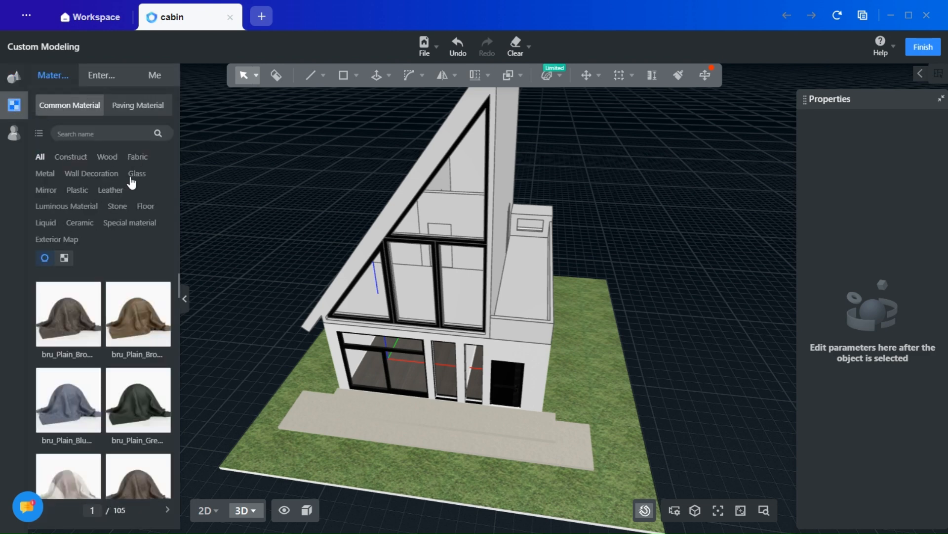
{"action": "left_click", "coordinate": [137, 174]}
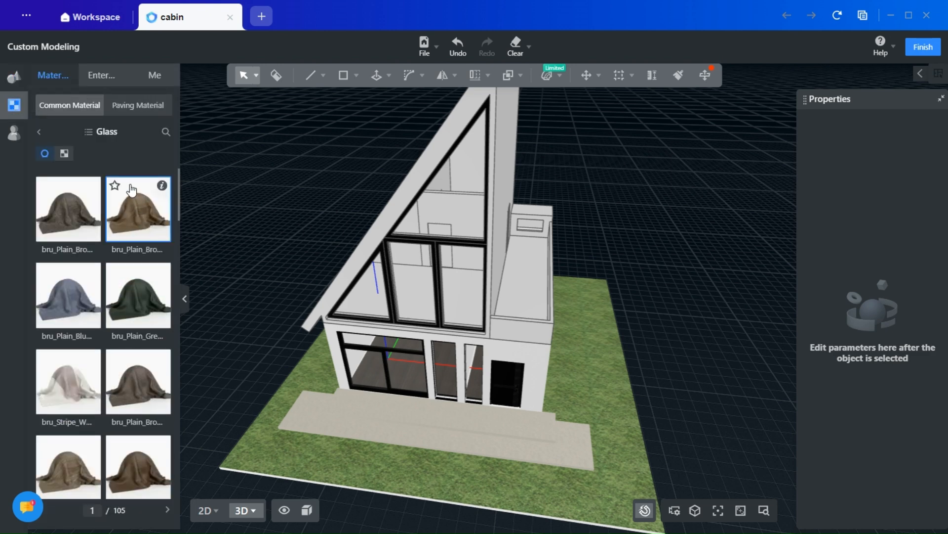
{"action": "mouse_move", "coordinate": [94, 192]}
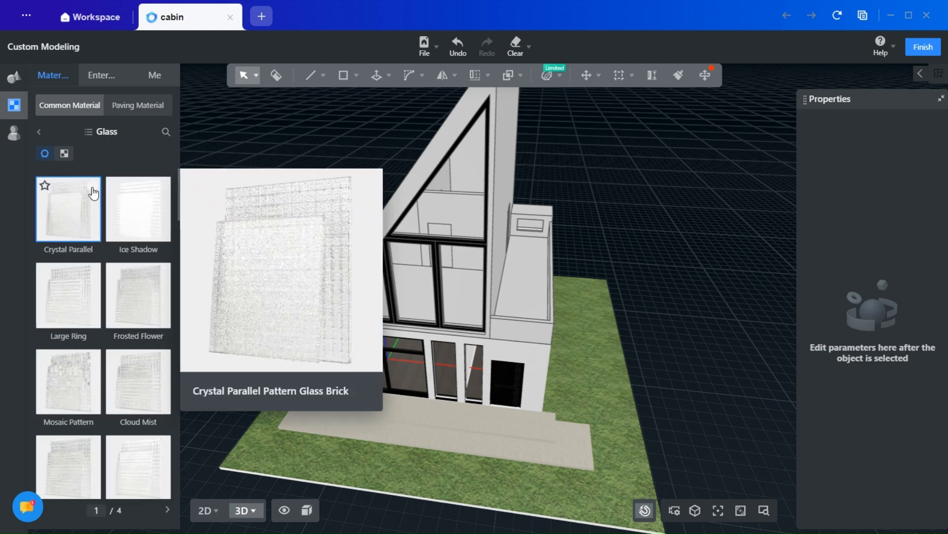
{"action": "scroll", "coordinate": [97, 272], "scroll_direction": "down", "scroll_amount": 10}
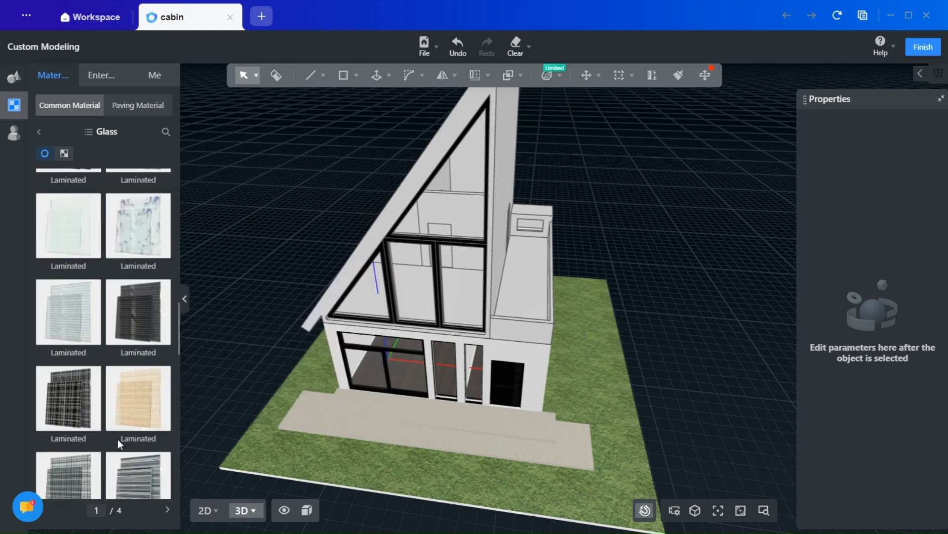
{"action": "scroll", "coordinate": [120, 443], "scroll_direction": "down", "scroll_amount": 2}
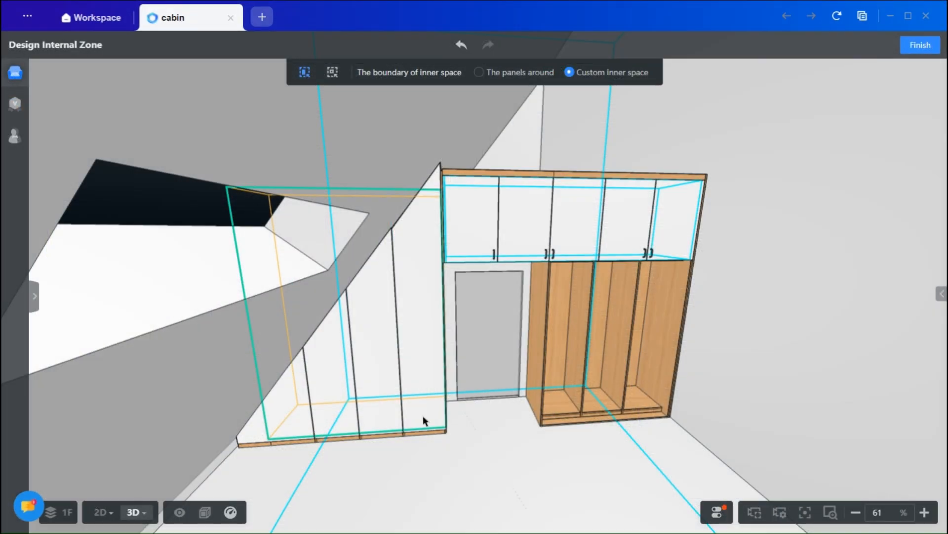
- Review the open direction options of the tallest stair door and test opening the doors of the sloped cabinet
{"action": "left_click", "coordinate": [421, 320]}
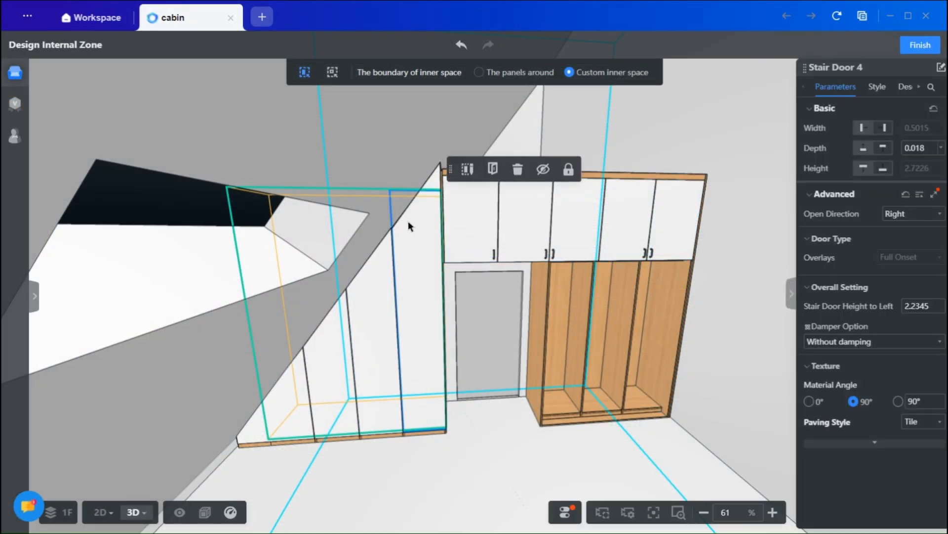
{"action": "left_click", "coordinate": [913, 216]}
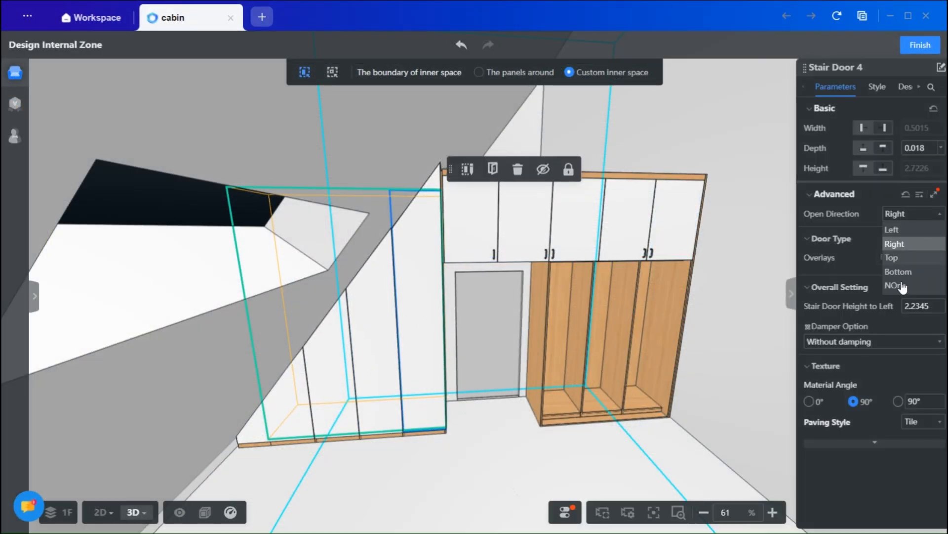
{"action": "left_click", "coordinate": [494, 170]}
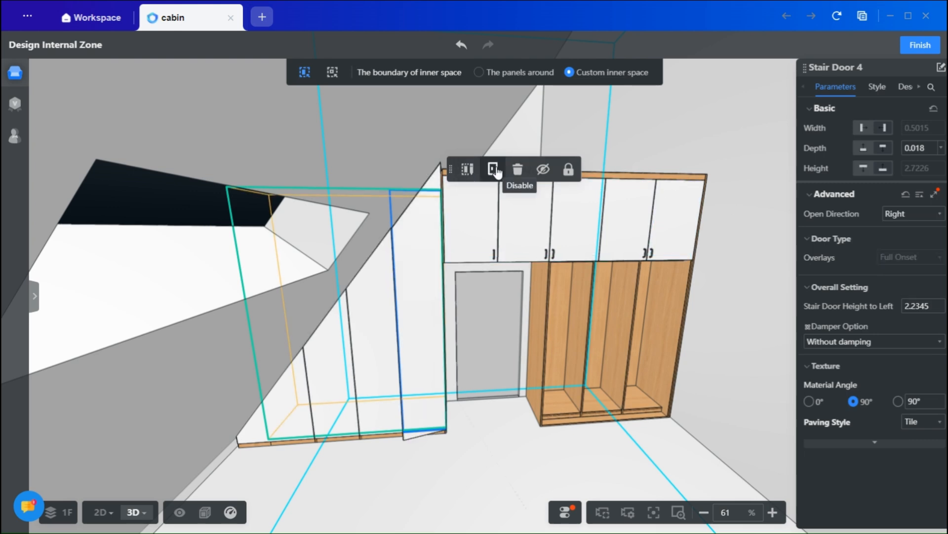
{"action": "left_click", "coordinate": [366, 325]}
{"action": "left_click", "coordinate": [451, 218]}
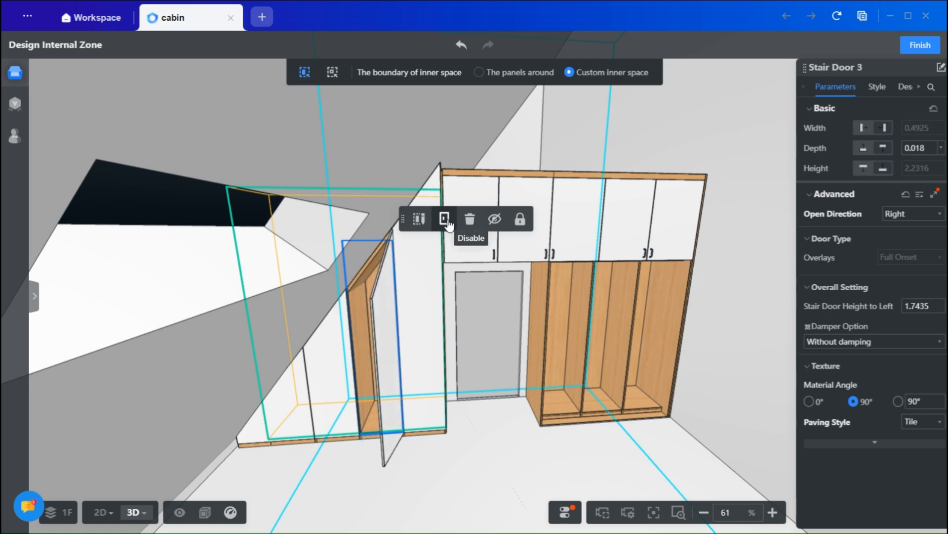
{"action": "left_click", "coordinate": [348, 344]}
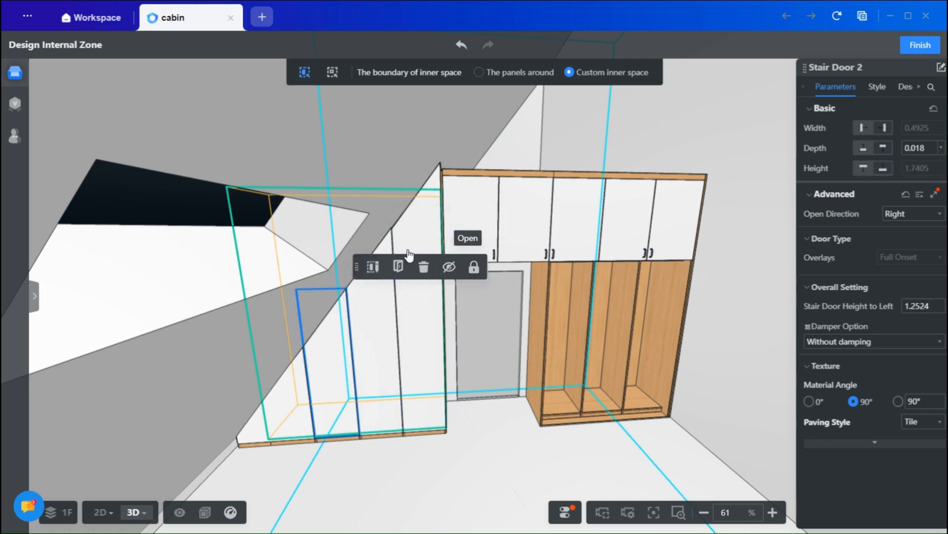
{"action": "left_click", "coordinate": [396, 268]}
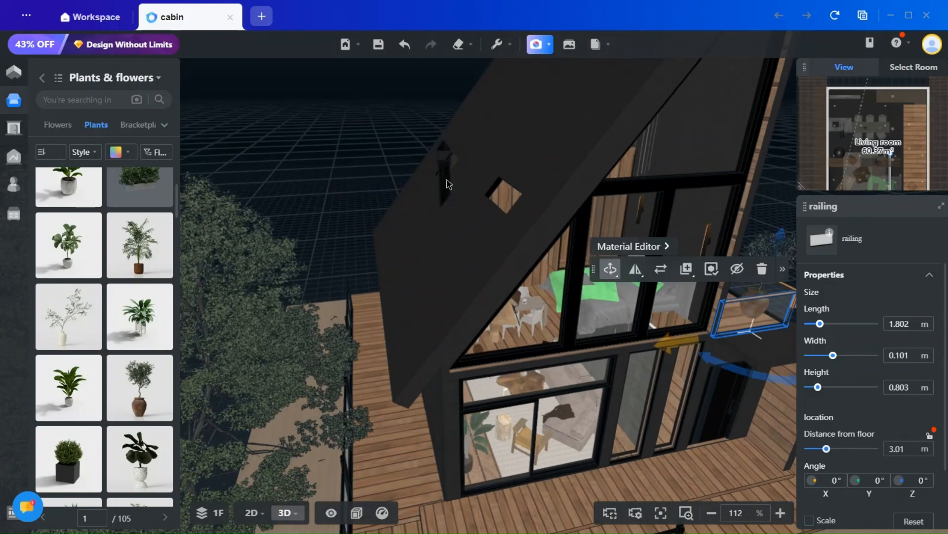
- Inspect the metal chimney pipe model on the sloped roof of the finished cabin
{"action": "left_click", "coordinate": [446, 198]}
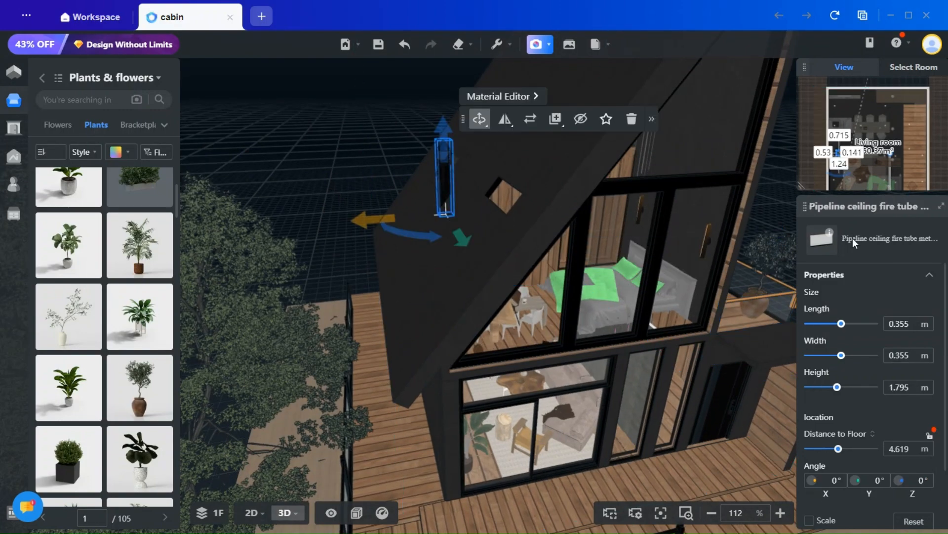
{"action": "mouse_move", "coordinate": [833, 236]}
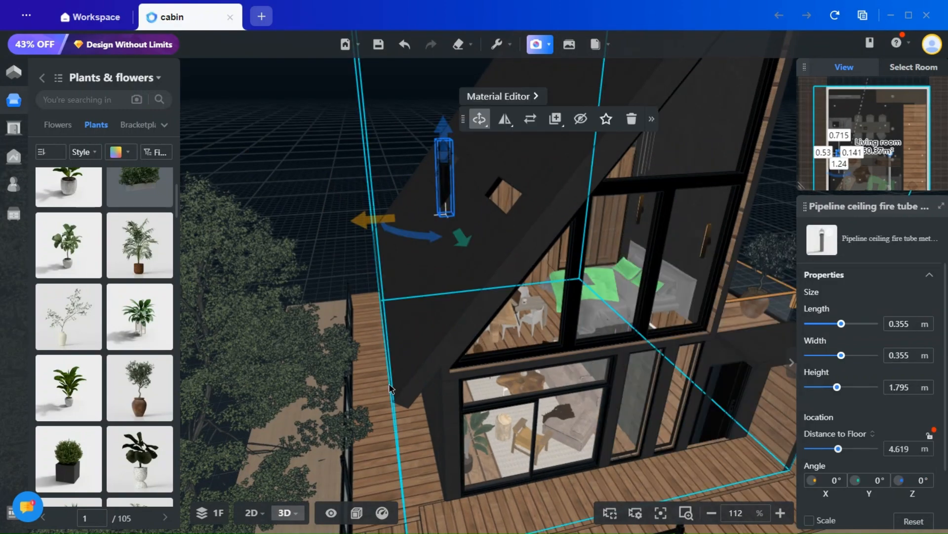
{"action": "scroll", "coordinate": [357, 286], "scroll_direction": "down", "scroll_amount": 3}
{"action": "left_click_drag", "start_coordinate": [344, 153], "coordinate": [370, 164]}
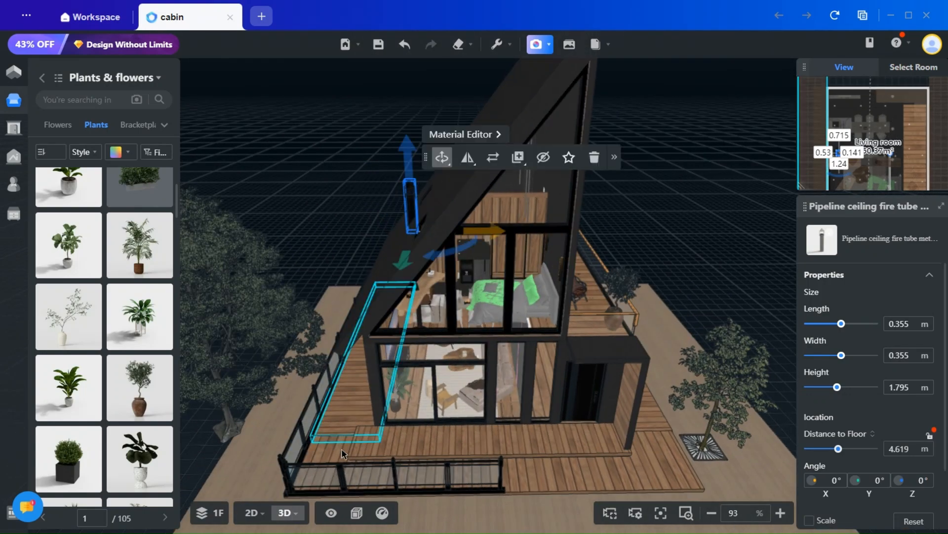
- Compare the Wireframe and Material + Wireframe display styles and set the 3D view to Material
{"action": "left_click", "coordinate": [356, 517]}
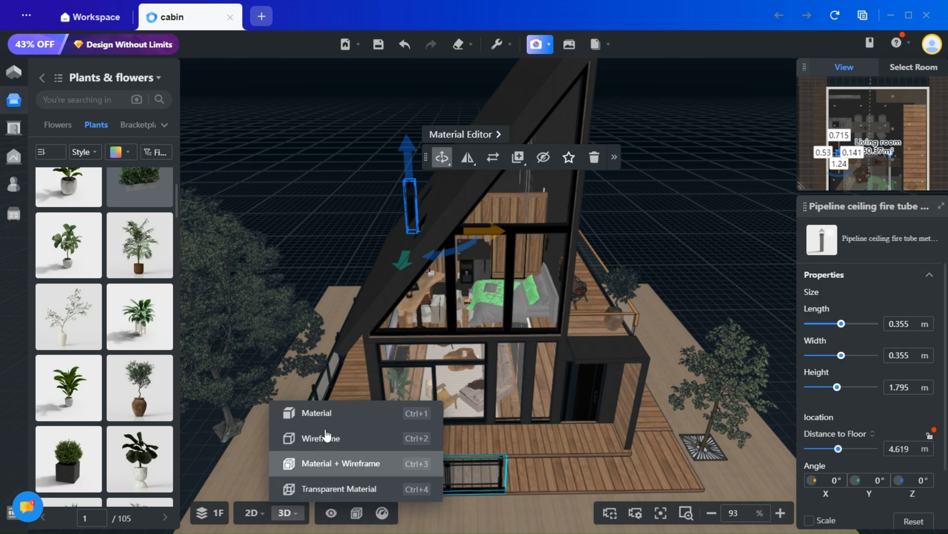
{"action": "left_click", "coordinate": [327, 440]}
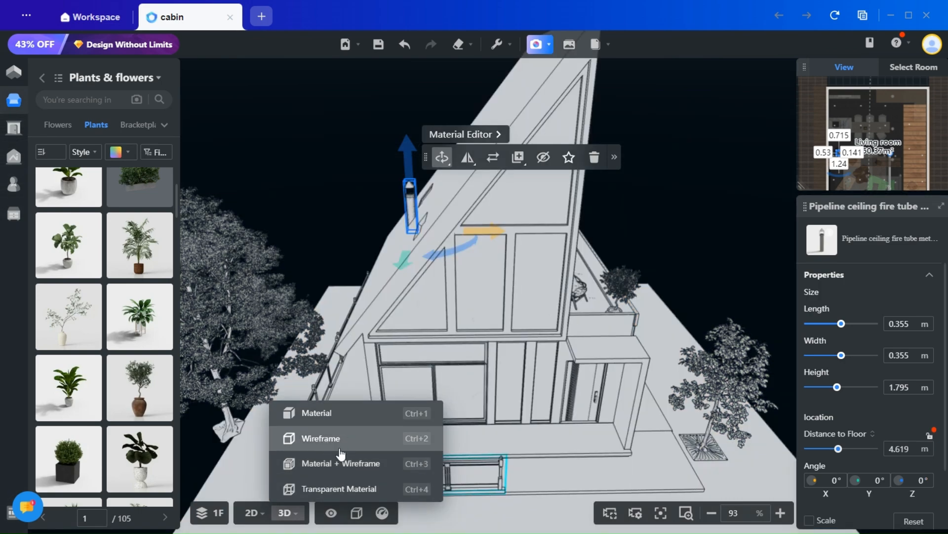
{"action": "left_click", "coordinate": [336, 466]}
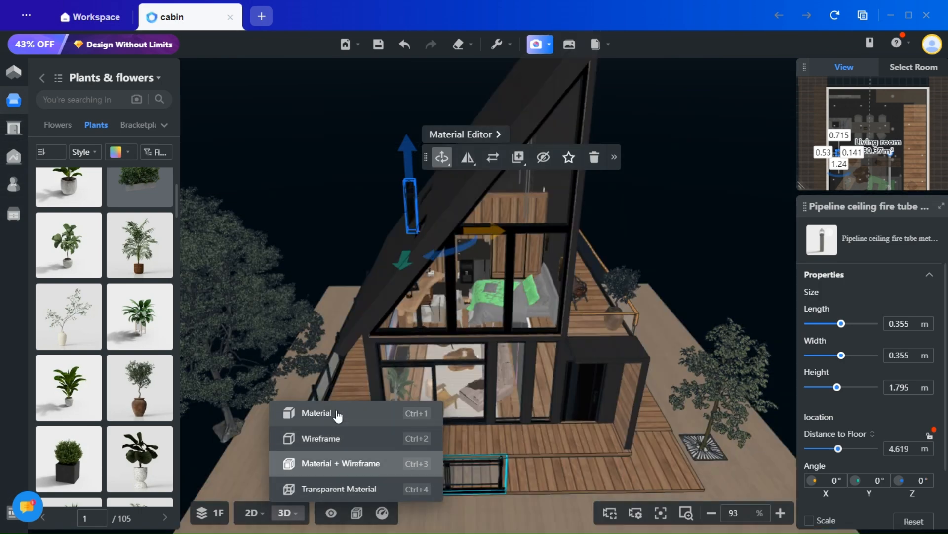
{"action": "left_click", "coordinate": [337, 416]}
{"action": "scroll", "coordinate": [645, 384], "scroll_direction": "down", "scroll_amount": 3}
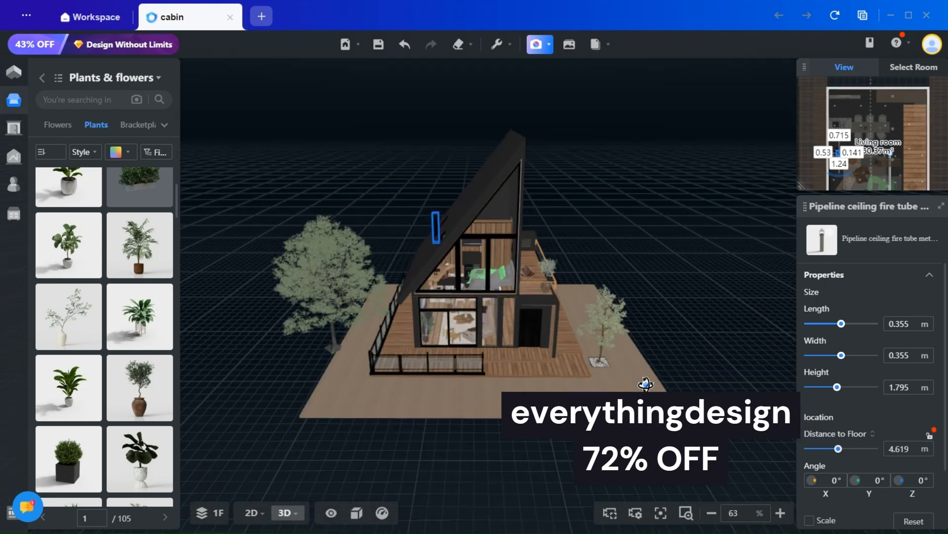
- Inspect the Modern Outdoor Glass Railing along the front deck and look over the cabin's interior and exterior
{"action": "scroll", "coordinate": [483, 377], "scroll_direction": "up", "scroll_amount": 4}
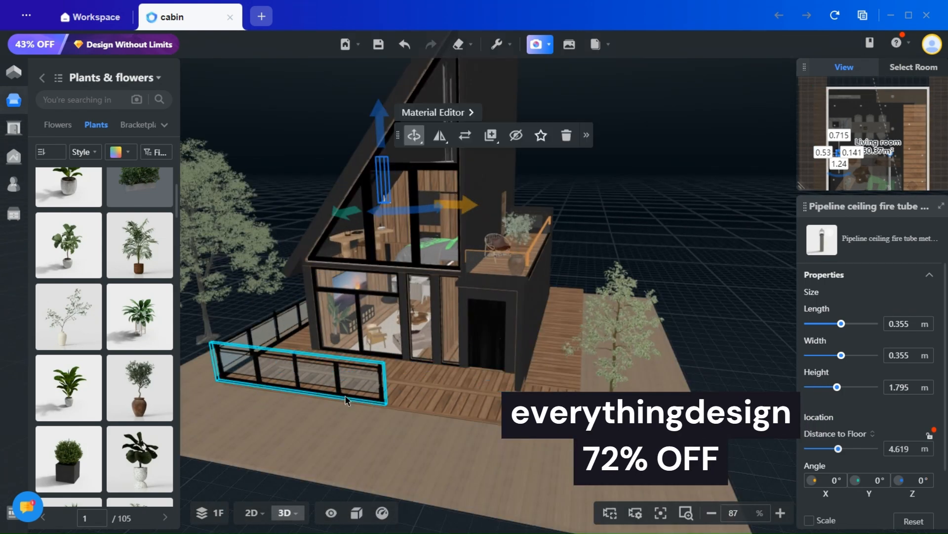
{"action": "left_click", "coordinate": [346, 400]}
{"action": "mouse_move", "coordinate": [834, 239]}
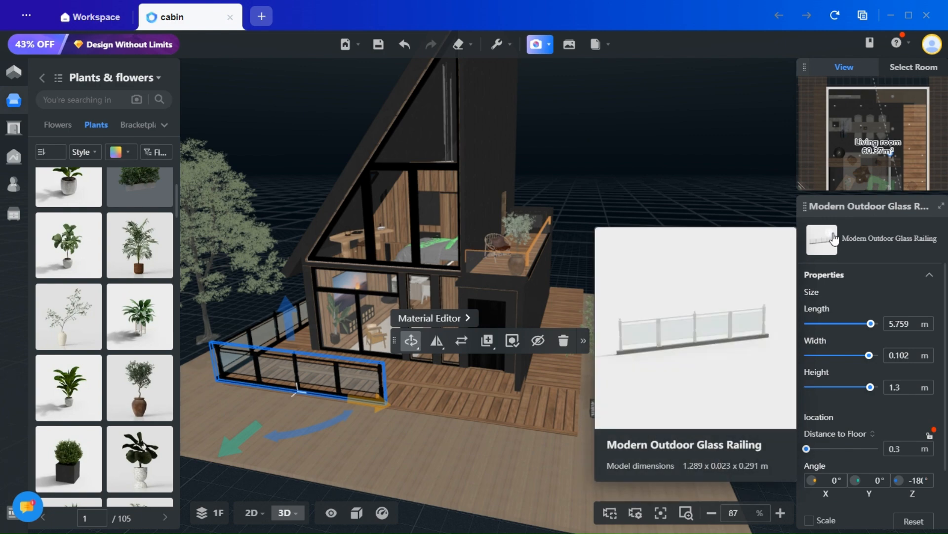
{"action": "scroll", "coordinate": [325, 283], "scroll_direction": "up", "scroll_amount": 10}
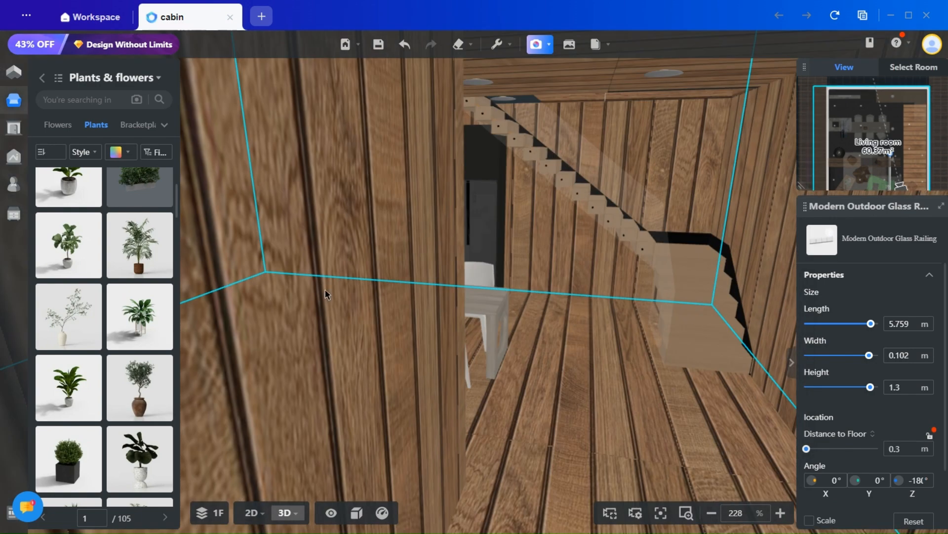
{"action": "left_click_drag", "start_coordinate": [409, 363], "coordinate": [580, 368]}
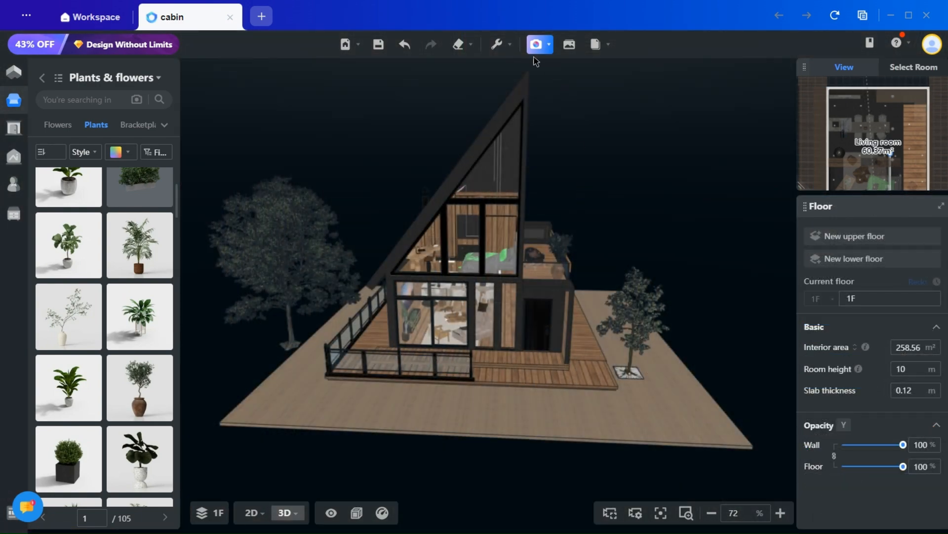
- Go to the perspective view rendering workspace and display an earlier white house render from the gallery in full screen
{"action": "left_click", "coordinate": [537, 47]}
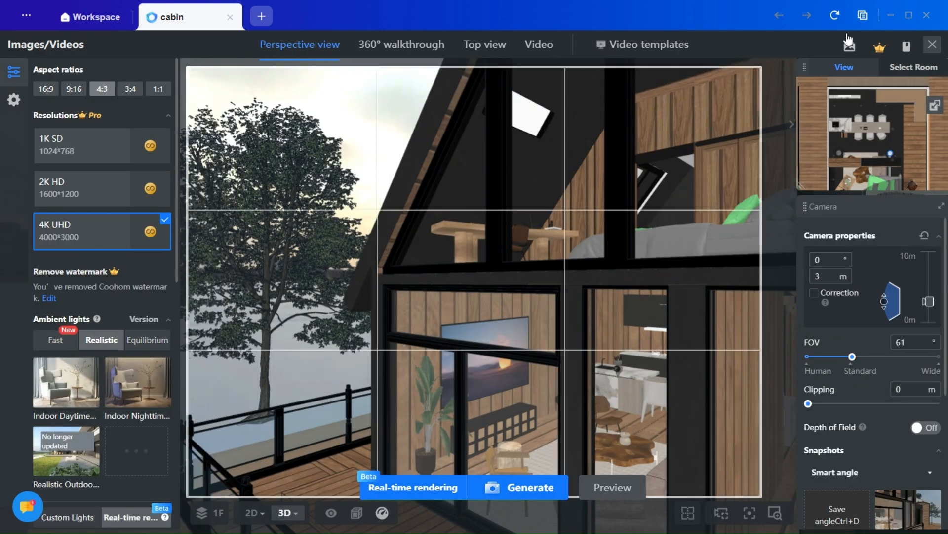
{"action": "mouse_move", "coordinate": [850, 55]}
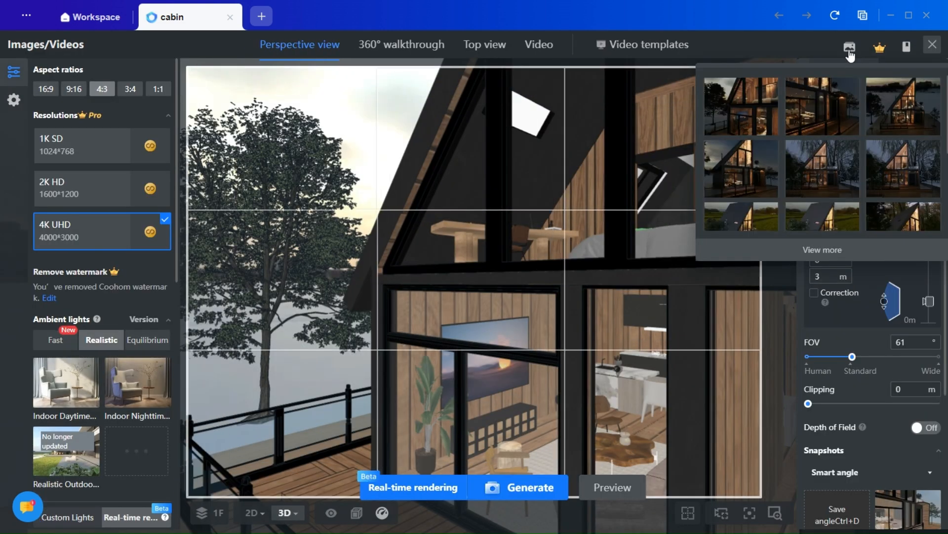
{"action": "scroll", "coordinate": [777, 147], "scroll_direction": "down", "scroll_amount": 3}
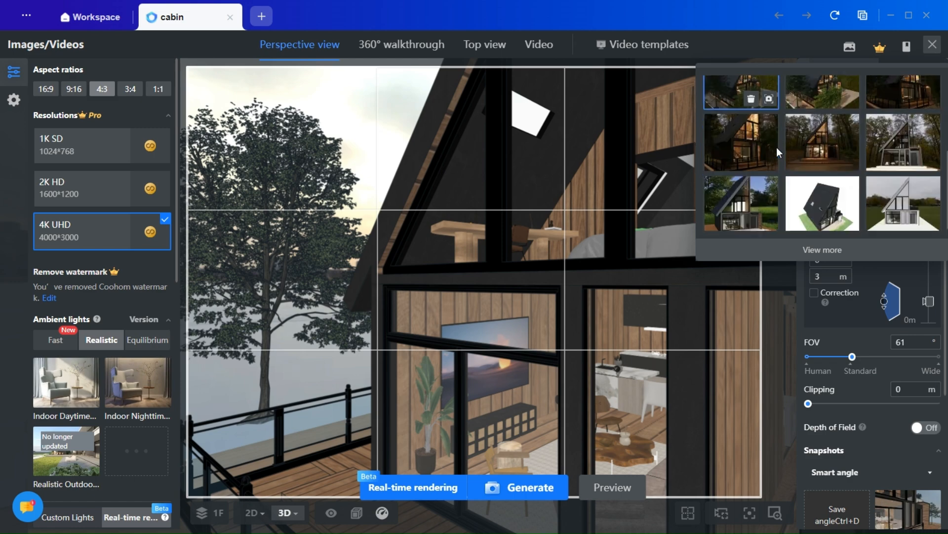
{"action": "left_click", "coordinate": [898, 187]}
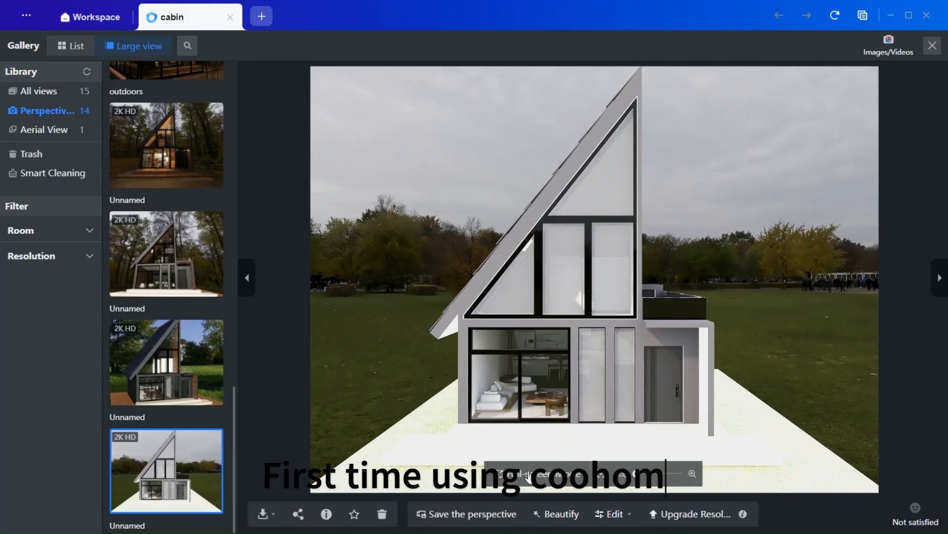
{"action": "left_click", "coordinate": [528, 476]}
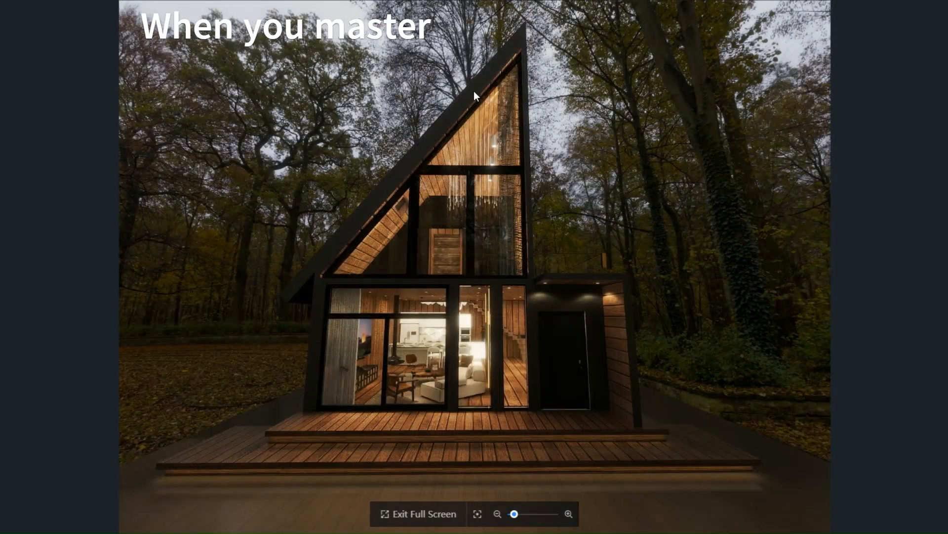
- Examine the front-view cabin render up close, from the gable windows to the ground-floor interior
{"action": "scroll", "coordinate": [441, 374], "scroll_direction": "up", "scroll_amount": 5}
{"action": "left_click_drag", "start_coordinate": [546, 284], "coordinate": [553, 422]}
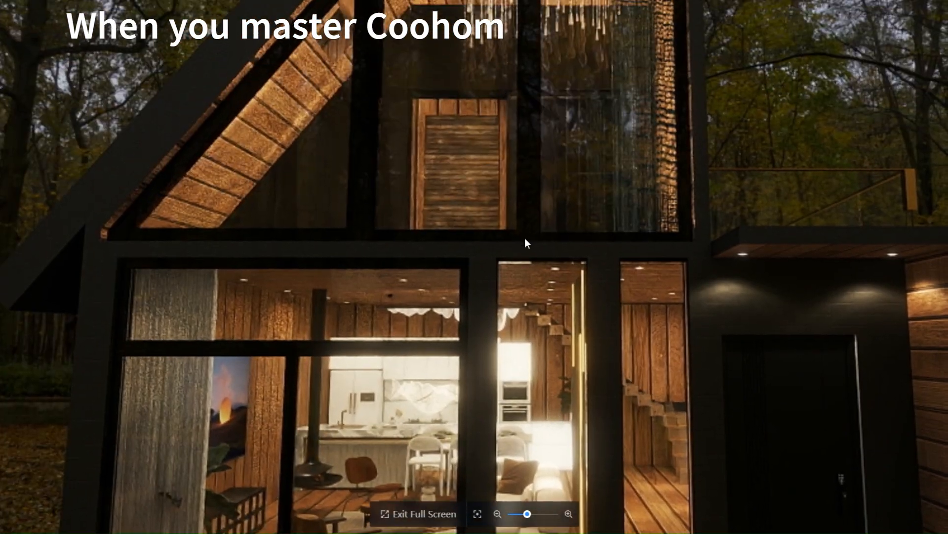
{"action": "left_click_drag", "start_coordinate": [524, 230], "coordinate": [520, 365]}
{"action": "scroll", "coordinate": [520, 247], "scroll_direction": "down", "scroll_amount": 5}
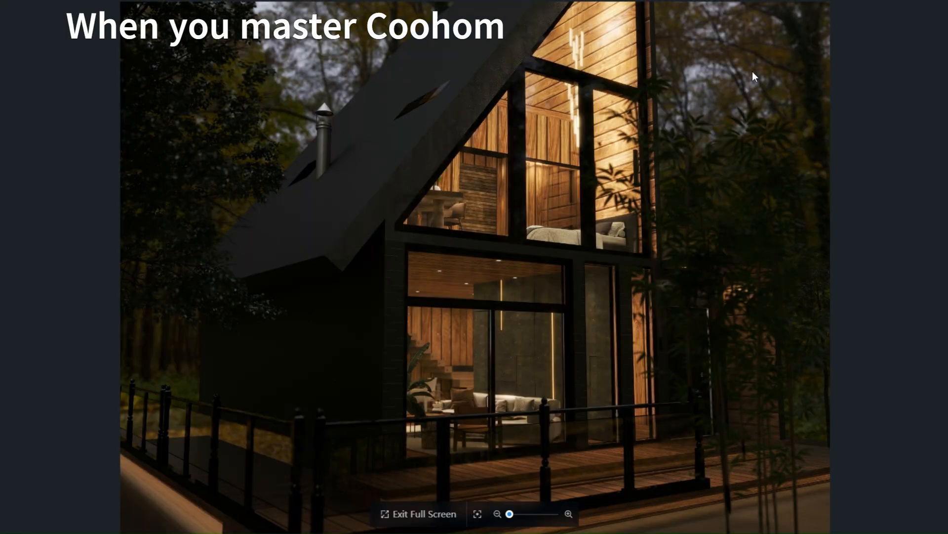
- Examine the angled night render of the cabin, including the roof chimney and the bedroom behind the gable glass
{"action": "scroll", "coordinate": [508, 254], "scroll_direction": "down", "scroll_amount": 5}
{"action": "scroll", "coordinate": [536, 298], "scroll_direction": "up", "scroll_amount": 7}
{"action": "left_click_drag", "start_coordinate": [576, 238], "coordinate": [626, 426]}
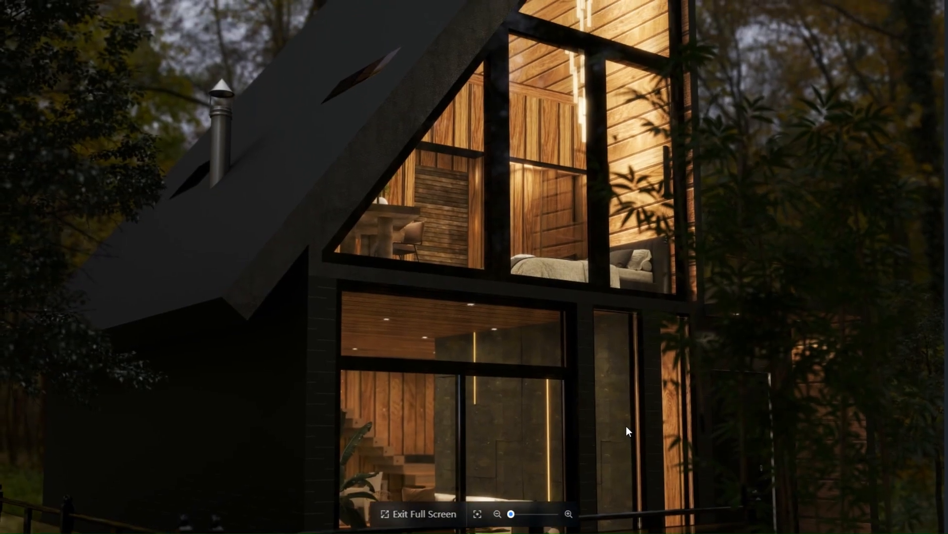
{"action": "scroll", "coordinate": [573, 218], "scroll_direction": "up", "scroll_amount": 5}
{"action": "left_click_drag", "start_coordinate": [582, 273], "coordinate": [470, 309]}
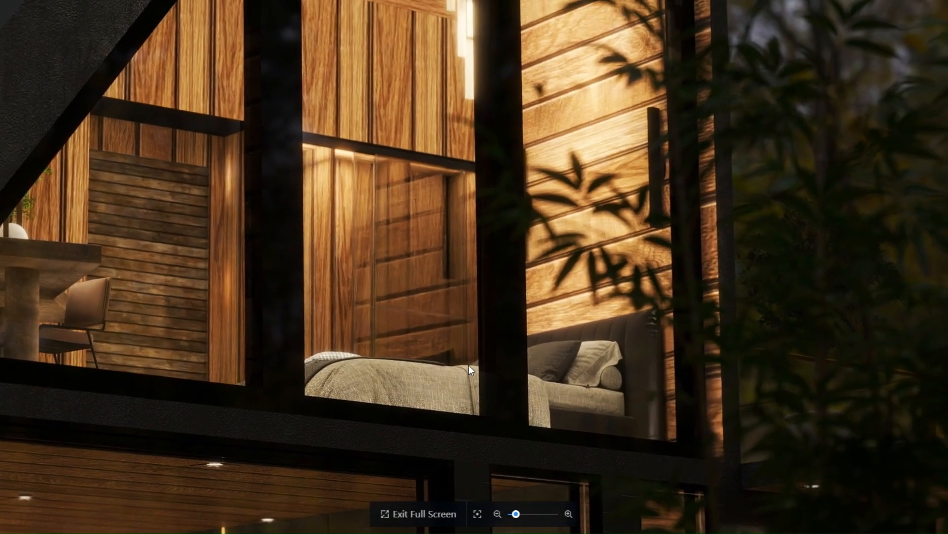
{"action": "scroll", "coordinate": [473, 340], "scroll_direction": "down", "scroll_amount": 4}
{"action": "scroll", "coordinate": [490, 324], "scroll_direction": "down", "scroll_amount": 2}
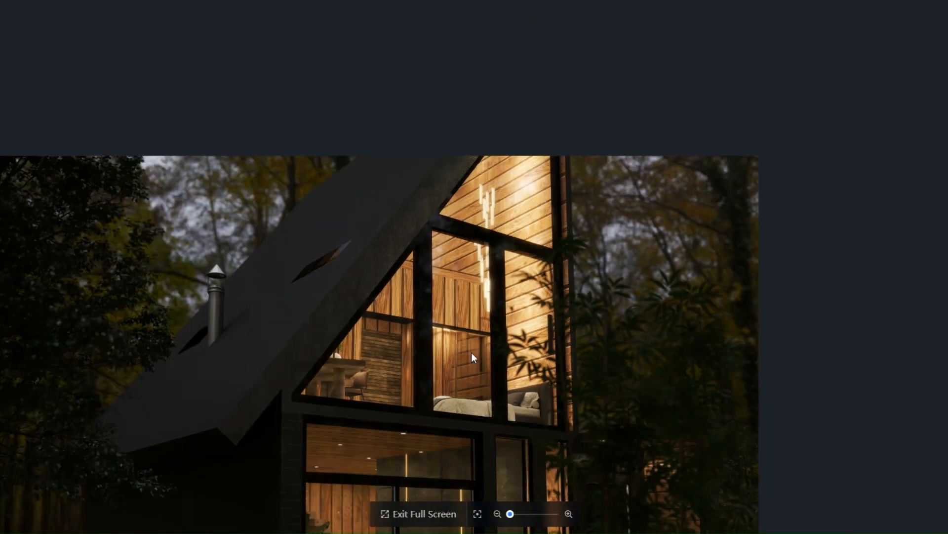
- Examine the angled night render up close, from the gable and roof chimney down to the ground-floor living room sofa
{"action": "left_click_drag", "start_coordinate": [468, 356], "coordinate": [535, 259]}
{"action": "scroll", "coordinate": [270, 202], "scroll_direction": "up", "scroll_amount": 7}
{"action": "scroll", "coordinate": [268, 217], "scroll_direction": "down", "scroll_amount": 5}
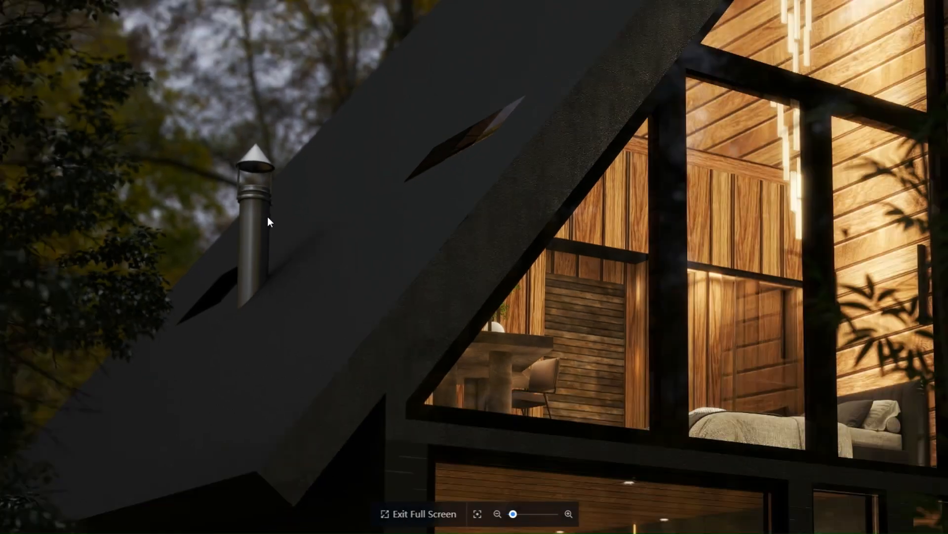
{"action": "left_click_drag", "start_coordinate": [386, 323], "coordinate": [378, 194]}
{"action": "scroll", "coordinate": [387, 379], "scroll_direction": "up", "scroll_amount": 5}
{"action": "left_click_drag", "start_coordinate": [378, 402], "coordinate": [332, 121]}
{"action": "left_click_drag", "start_coordinate": [414, 320], "coordinate": [391, 251]}
{"action": "scroll", "coordinate": [593, 301], "scroll_direction": "up", "scroll_amount": 5}
{"action": "scroll", "coordinate": [759, 289], "scroll_direction": "down", "scroll_amount": 5}
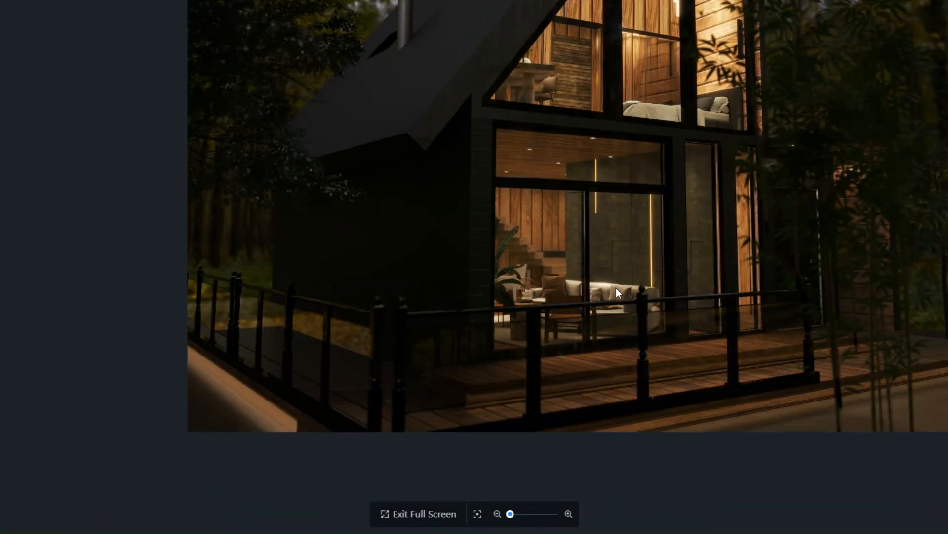
{"action": "left_click_drag", "start_coordinate": [615, 288], "coordinate": [521, 379]}
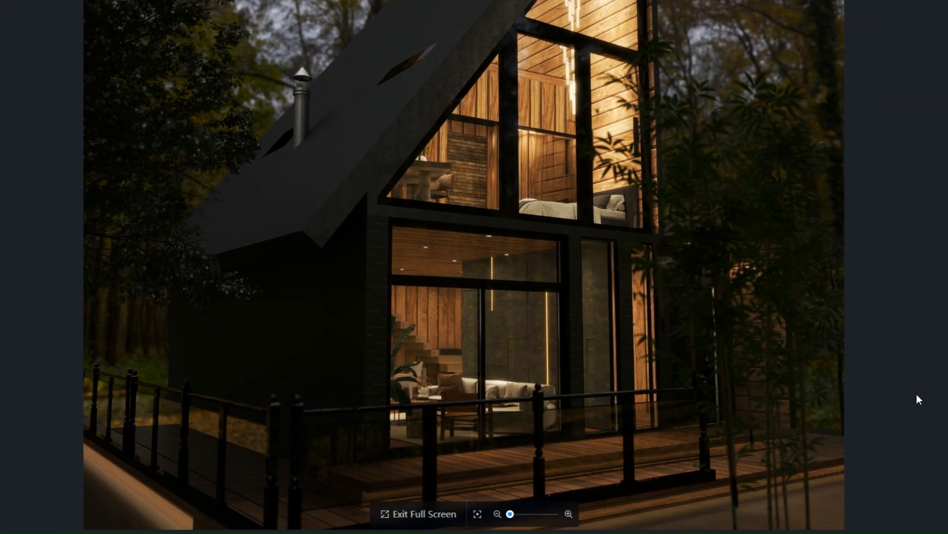
- Advance through the renders to the snowy front view with willow branches and examine its ground-floor windows, staircase and entrance door
{"action": "key", "text": "Right"}
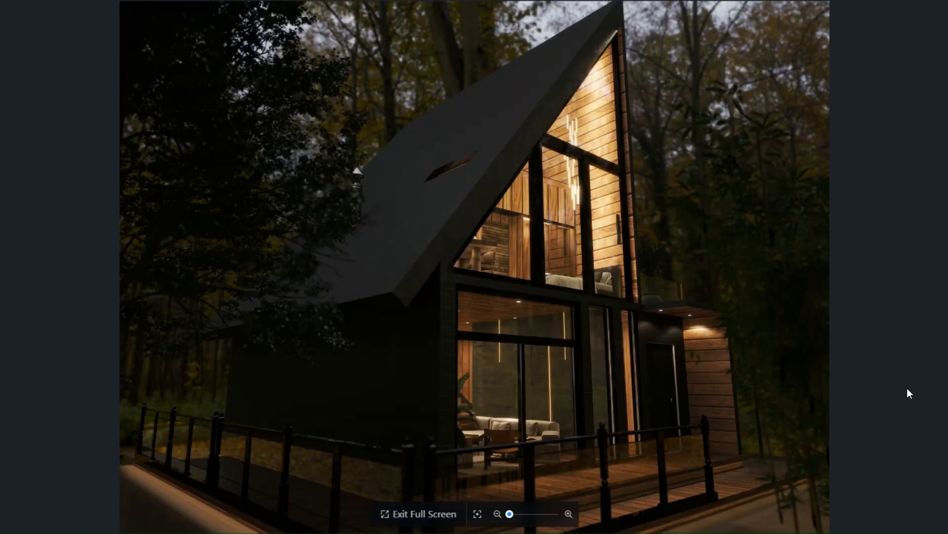
{"action": "key", "text": "Right"}
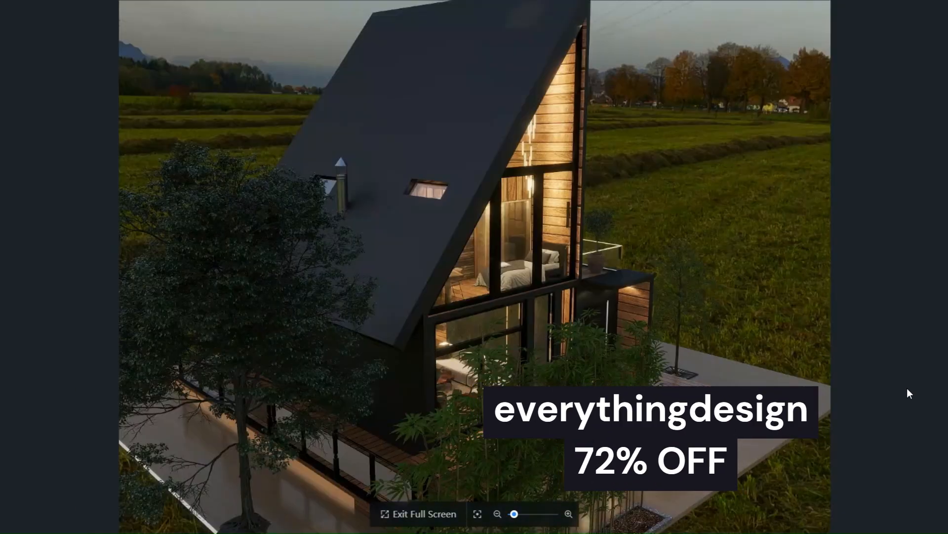
{"action": "key", "text": "Right"}
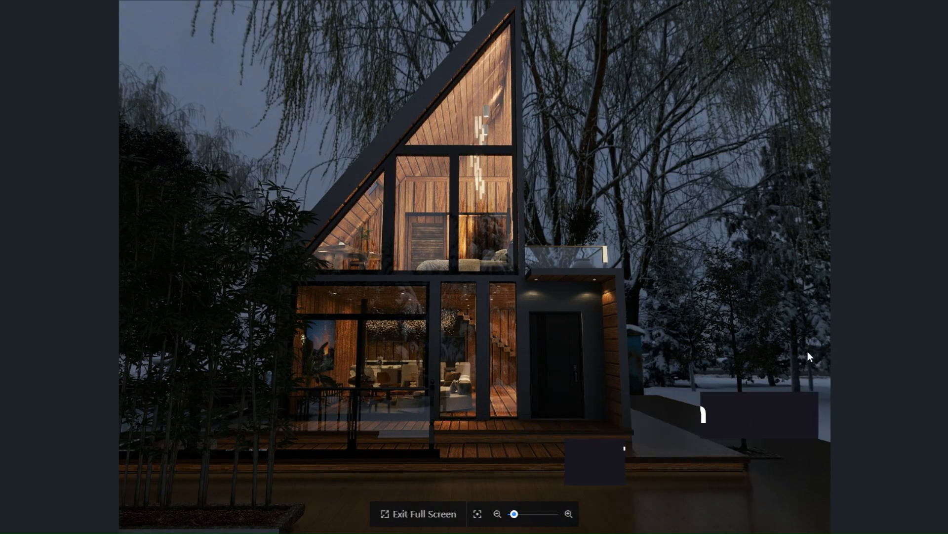
{"action": "scroll", "coordinate": [336, 370], "scroll_direction": "up", "scroll_amount": 2}
{"action": "scroll", "coordinate": [448, 374], "scroll_direction": "up", "scroll_amount": 4}
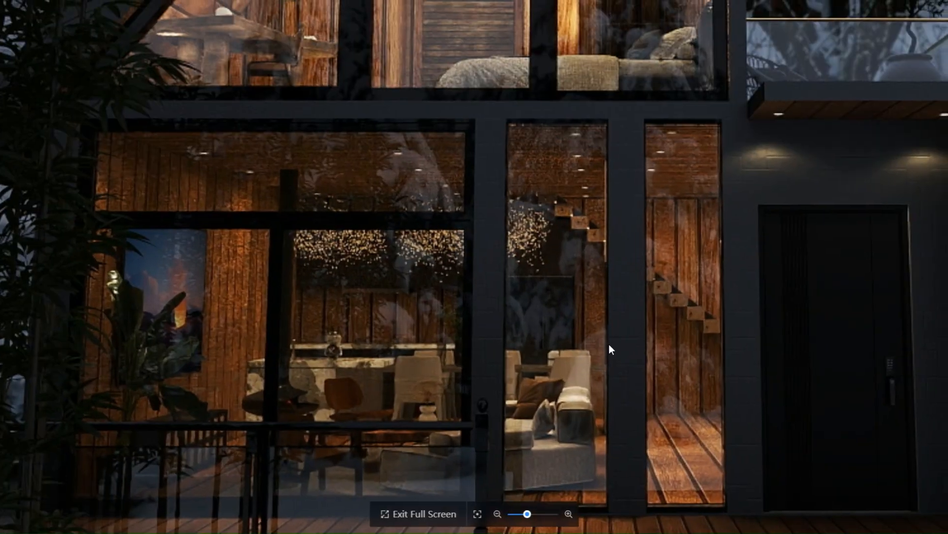
{"action": "left_click_drag", "start_coordinate": [609, 344], "coordinate": [592, 438]}
{"action": "left_click_drag", "start_coordinate": [598, 210], "coordinate": [521, 306]}
{"action": "scroll", "coordinate": [633, 200], "scroll_direction": "down", "scroll_amount": 3}
{"action": "scroll", "coordinate": [541, 302], "scroll_direction": "down", "scroll_amount": 3}
{"action": "scroll", "coordinate": [521, 307], "scroll_direction": "up", "scroll_amount": 1}
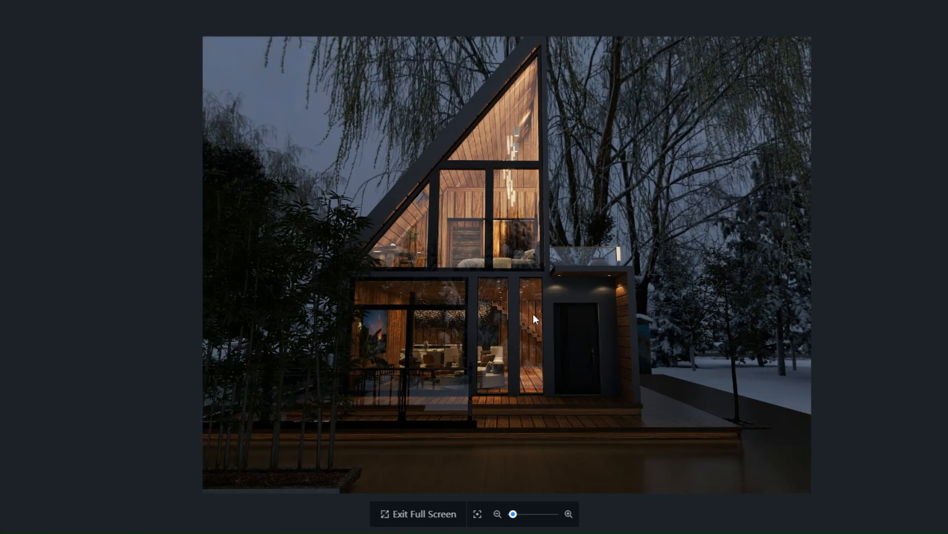
{"action": "scroll", "coordinate": [542, 334], "scroll_direction": "down", "scroll_amount": 1}
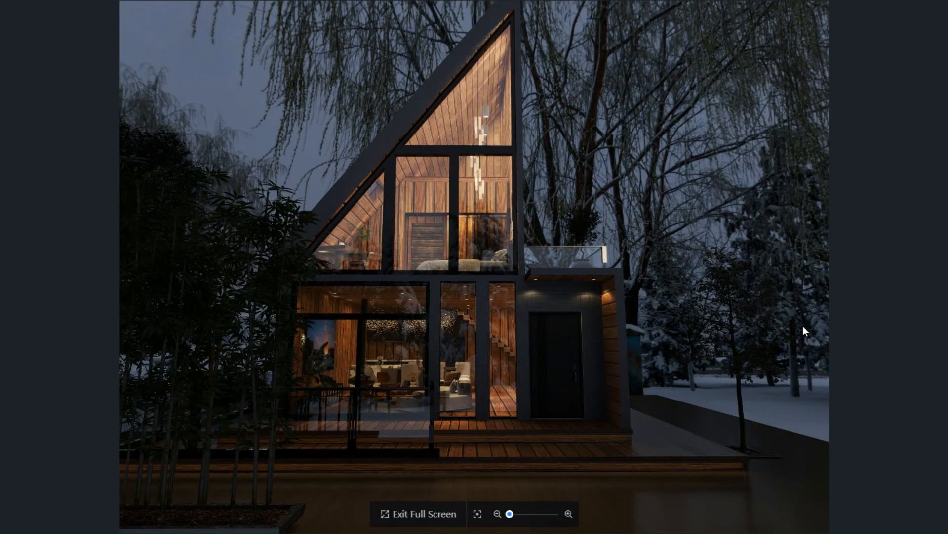
- Advance to the elevated front render on the snowy field and examine the living room furniture and kitchen behind the glass
{"action": "key", "text": "Right"}
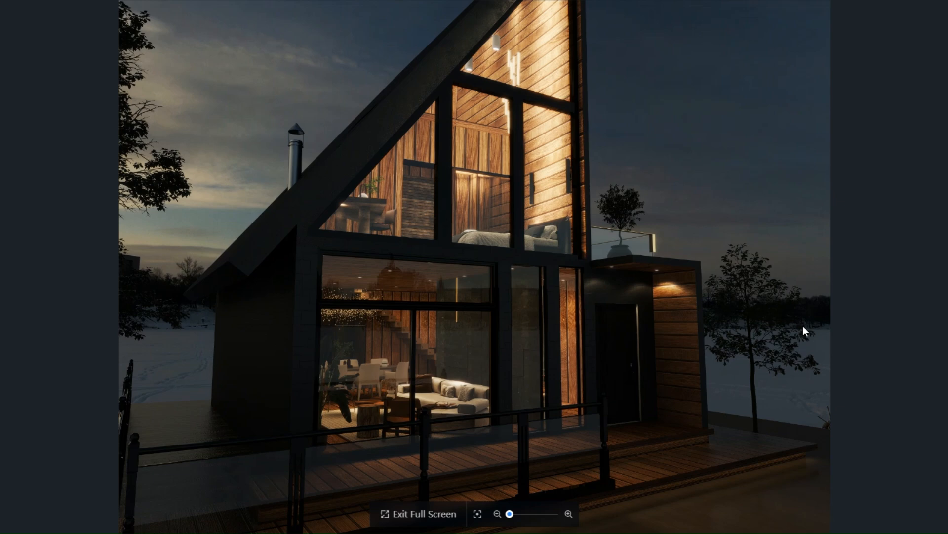
{"action": "key", "text": "Right"}
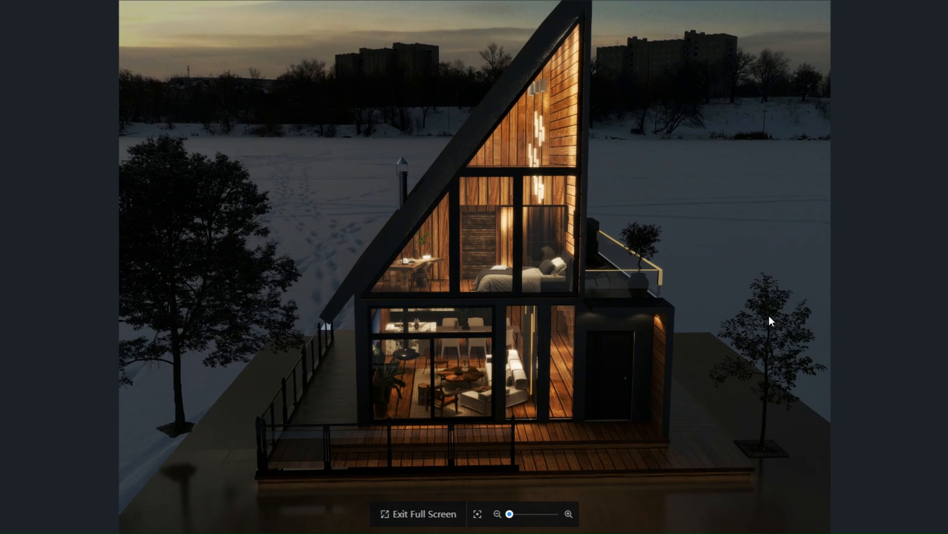
{"action": "scroll", "coordinate": [557, 354], "scroll_direction": "up", "scroll_amount": 5}
{"action": "scroll", "coordinate": [401, 308], "scroll_direction": "up", "scroll_amount": 4}
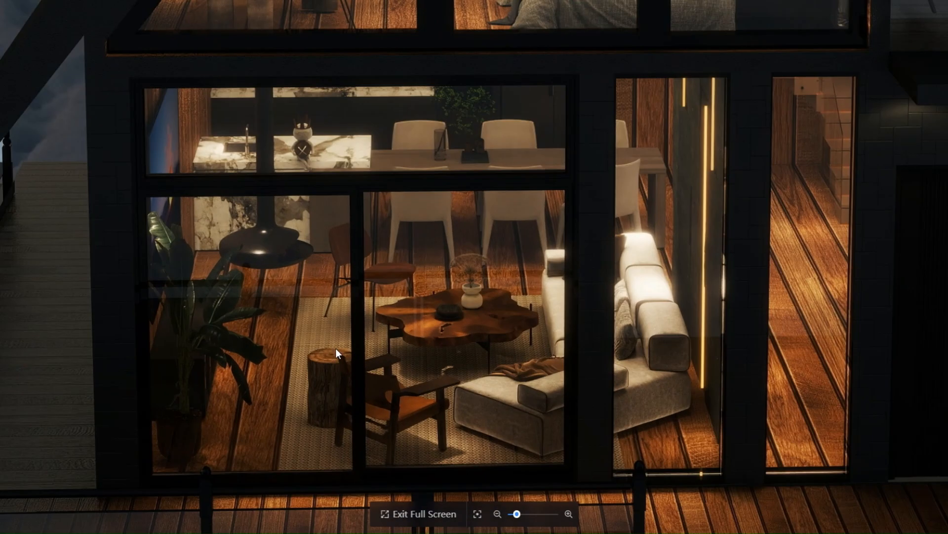
{"action": "left_click_drag", "start_coordinate": [317, 358], "coordinate": [358, 366]}
{"action": "left_click_drag", "start_coordinate": [521, 425], "coordinate": [503, 338]}
{"action": "scroll", "coordinate": [545, 324], "scroll_direction": "up", "scroll_amount": 5}
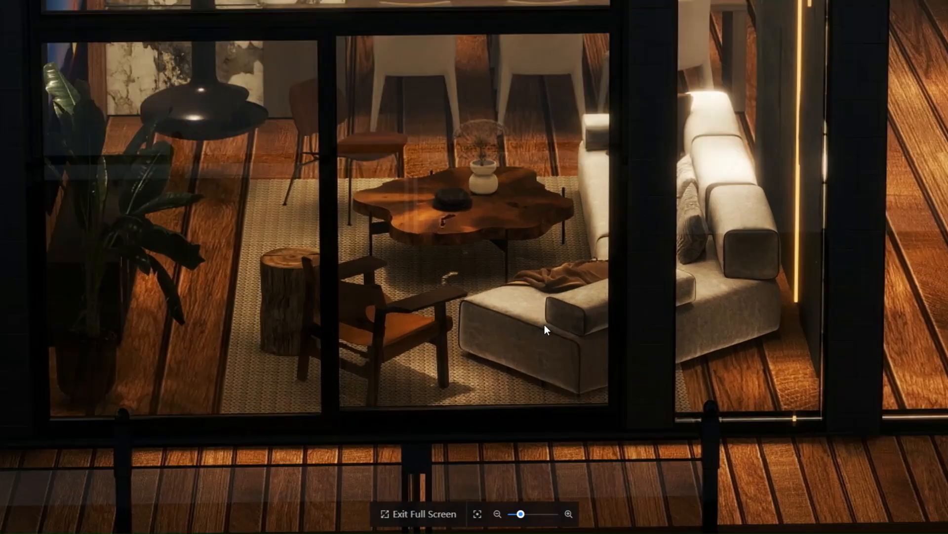
- Examine the upper floor in the elevated front render, including the desk, bed, hanging gable lights and side terrace
{"action": "left_click_drag", "start_coordinate": [623, 282], "coordinate": [613, 407]}
{"action": "left_click_drag", "start_coordinate": [524, 114], "coordinate": [528, 358]}
{"action": "left_click_drag", "start_coordinate": [494, 129], "coordinate": [509, 365]}
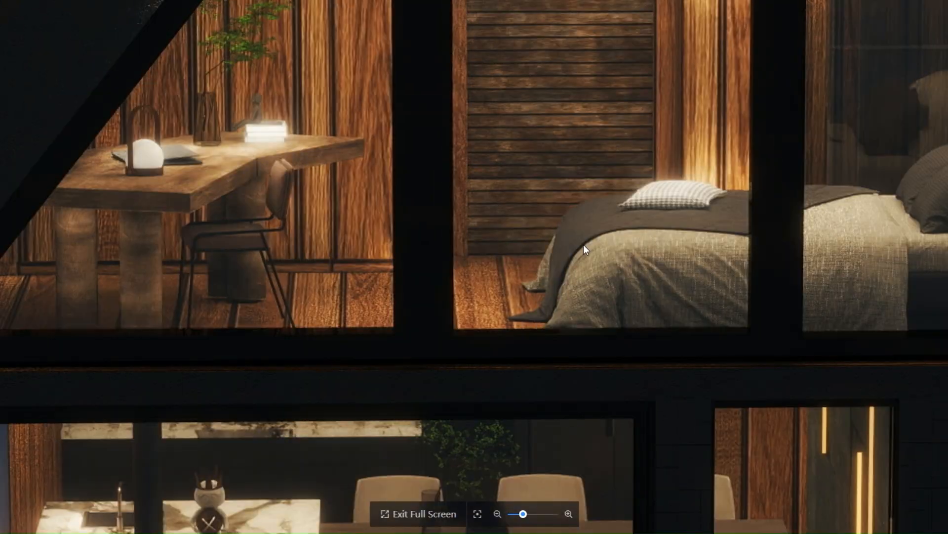
{"action": "left_click_drag", "start_coordinate": [628, 168], "coordinate": [420, 265]}
{"action": "left_click_drag", "start_coordinate": [646, 302], "coordinate": [556, 383]}
{"action": "left_click_drag", "start_coordinate": [567, 201], "coordinate": [614, 391]}
{"action": "left_click_drag", "start_coordinate": [588, 152], "coordinate": [666, 391]}
{"action": "scroll", "coordinate": [666, 390], "scroll_direction": "down", "scroll_amount": 3}
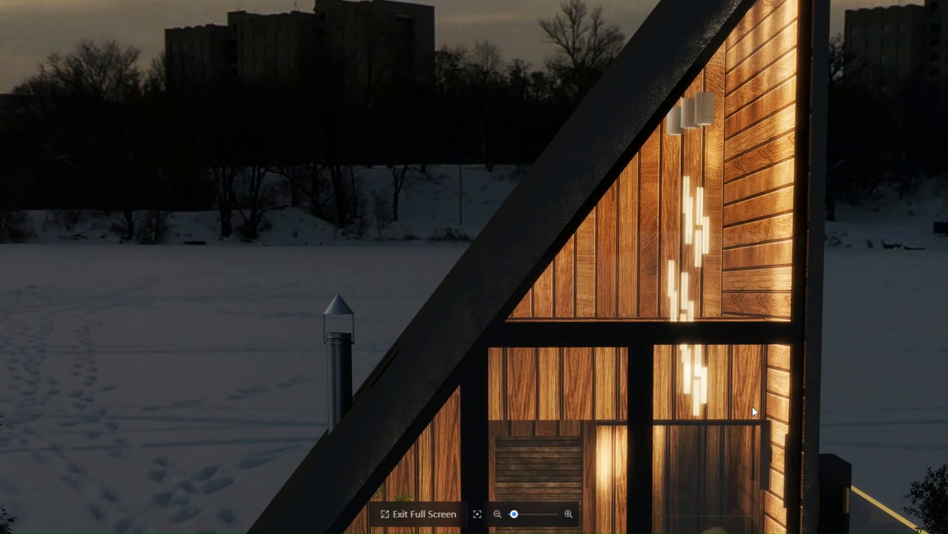
{"action": "left_click_drag", "start_coordinate": [752, 406], "coordinate": [616, 328]}
{"action": "left_click_drag", "start_coordinate": [630, 406], "coordinate": [573, 237]}
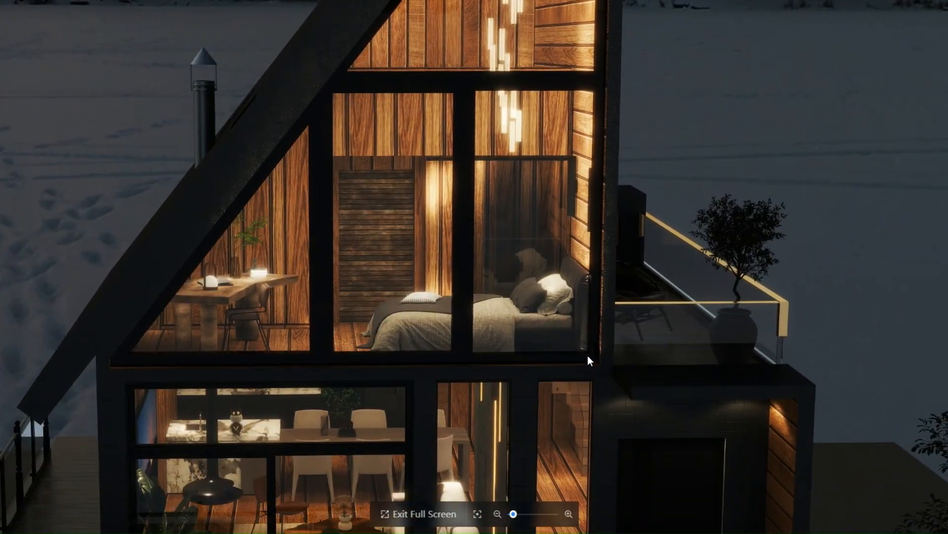
{"action": "scroll", "coordinate": [590, 348], "scroll_direction": "down", "scroll_amount": 3}
{"action": "left_click_drag", "start_coordinate": [536, 381], "coordinate": [520, 373]}
- Advance to the low-angle corner render and examine the upstairs desk and the ground-floor TV wall
{"action": "key", "text": "Right"}
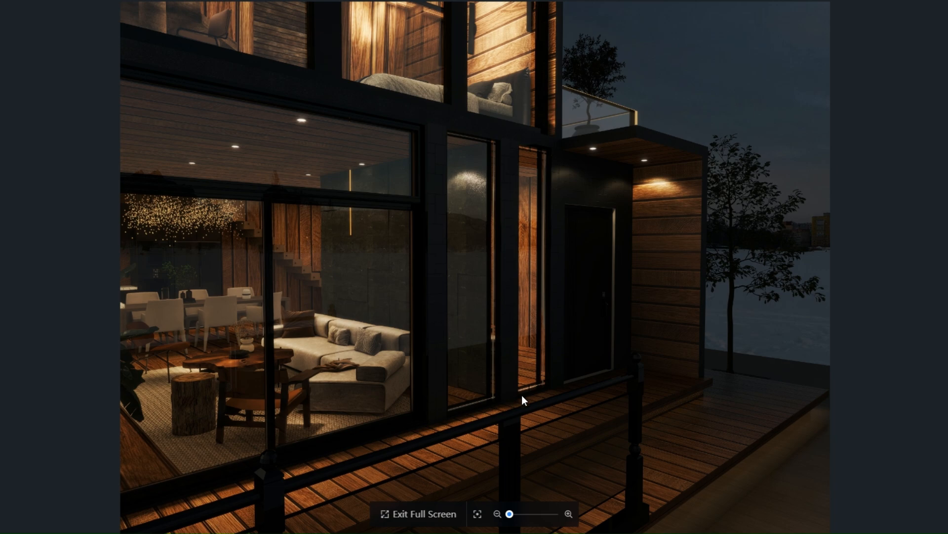
{"action": "key", "text": "Right"}
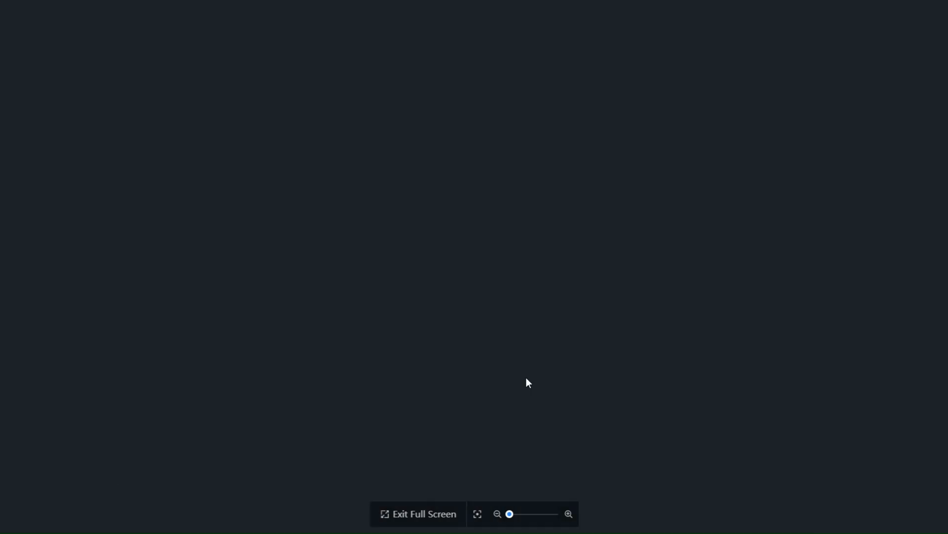
{"action": "scroll", "coordinate": [485, 165], "scroll_direction": "up", "scroll_amount": 2}
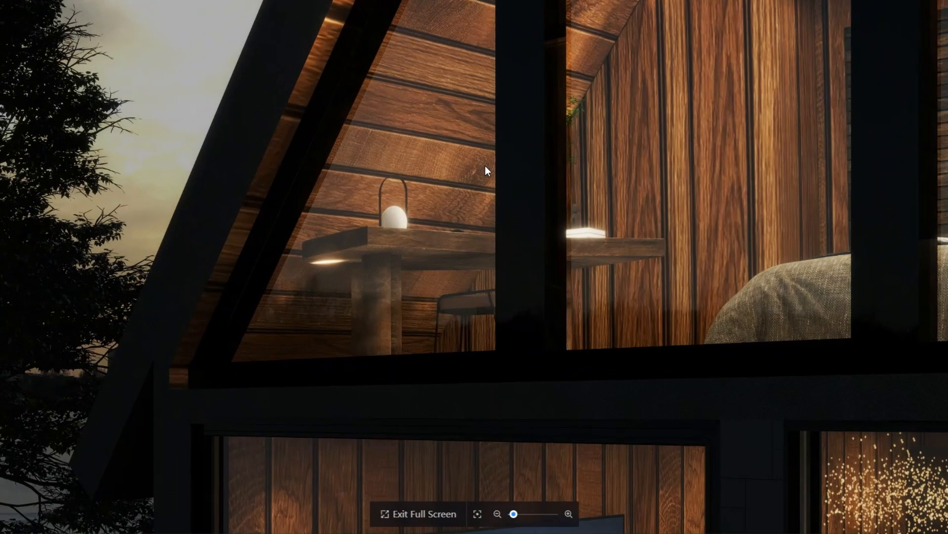
{"action": "left_click_drag", "start_coordinate": [485, 165], "coordinate": [493, 249]}
{"action": "scroll", "coordinate": [497, 350], "scroll_direction": "down", "scroll_amount": 2}
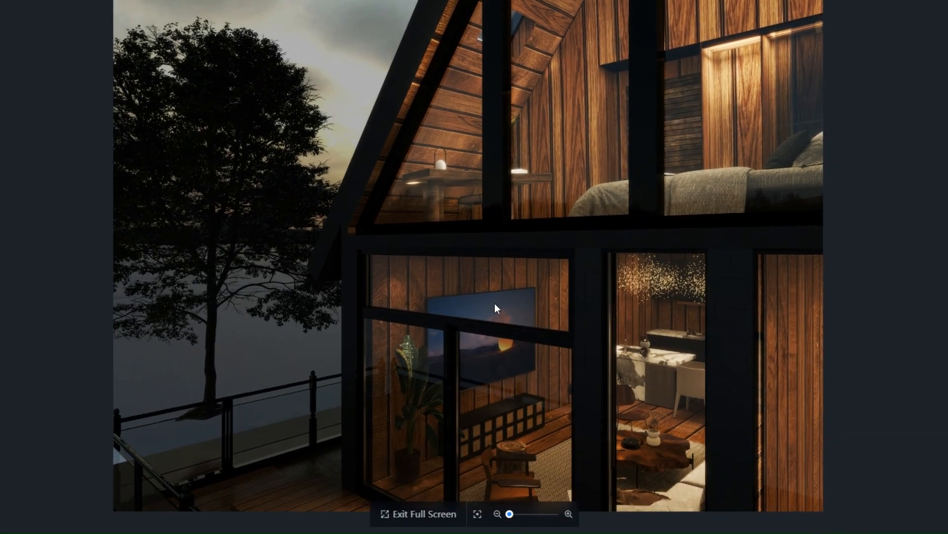
- Browse the remaining full-screen renders, stop at the snowy front view with willow branches and return to the gallery
{"action": "key", "text": "Right"}
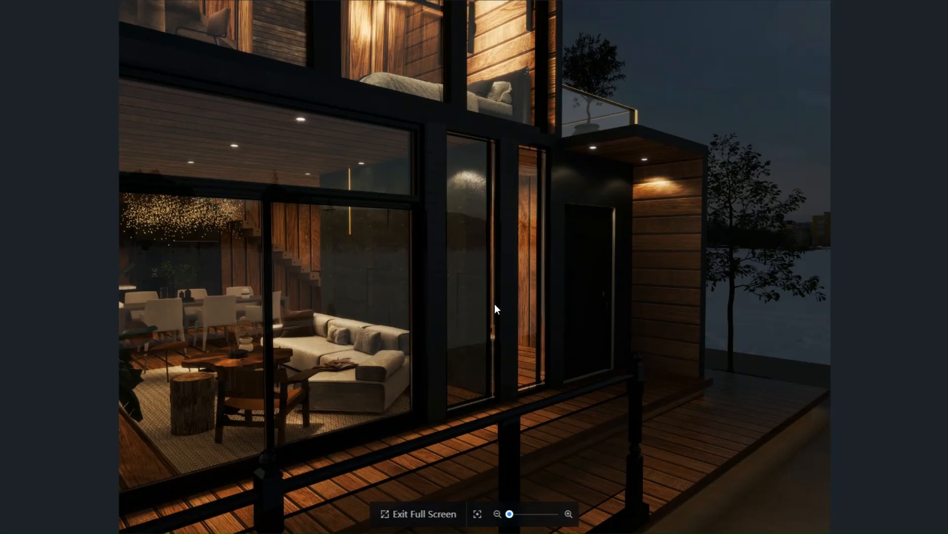
{"action": "key", "text": "Right"}
{"action": "key", "text": "Right"}
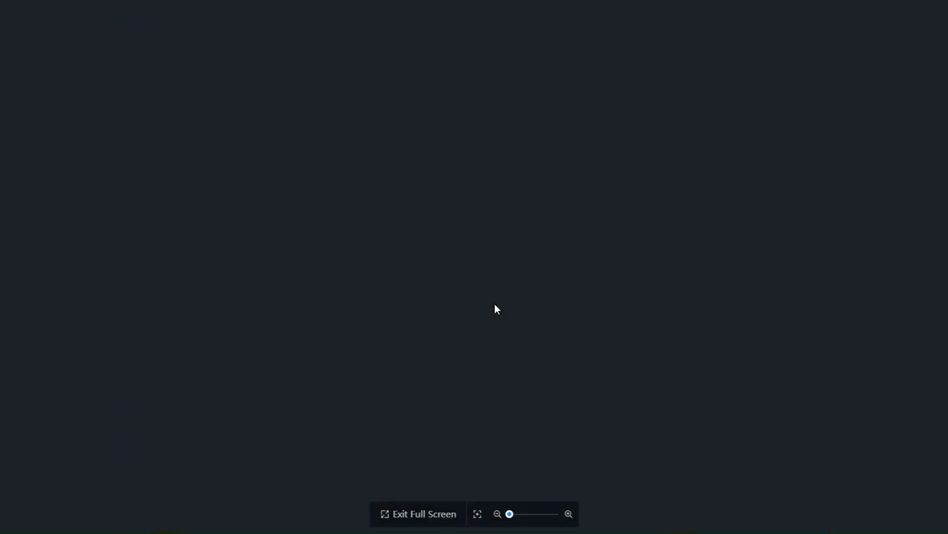
{"action": "key", "text": "Right"}
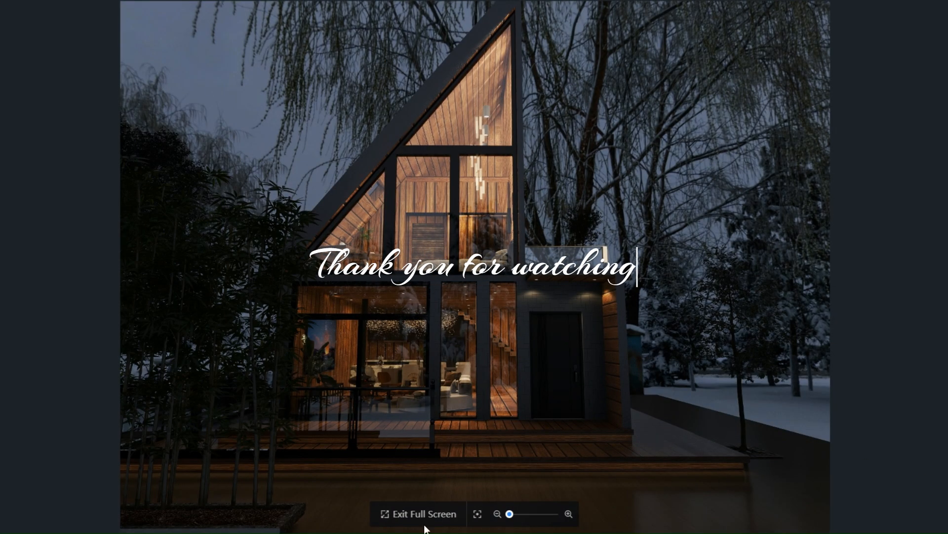
{"action": "left_click", "coordinate": [398, 514]}
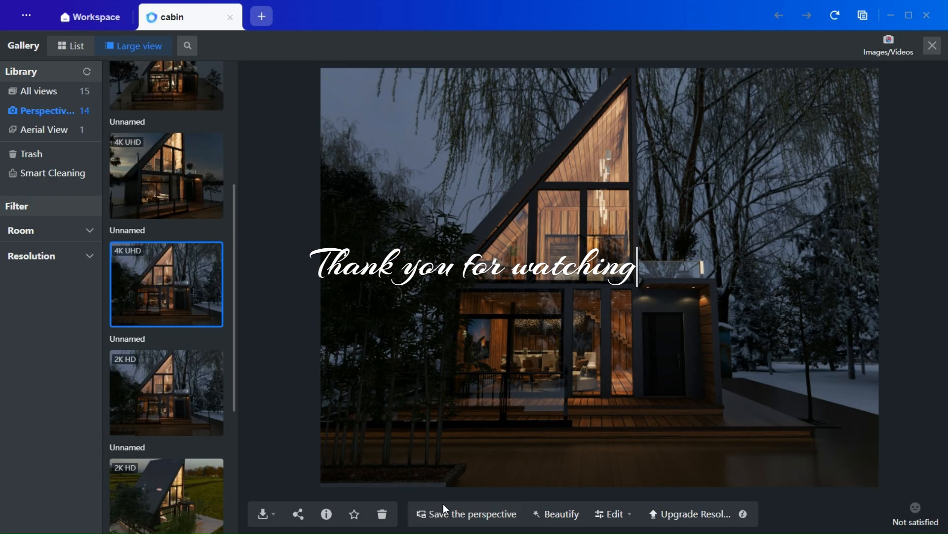